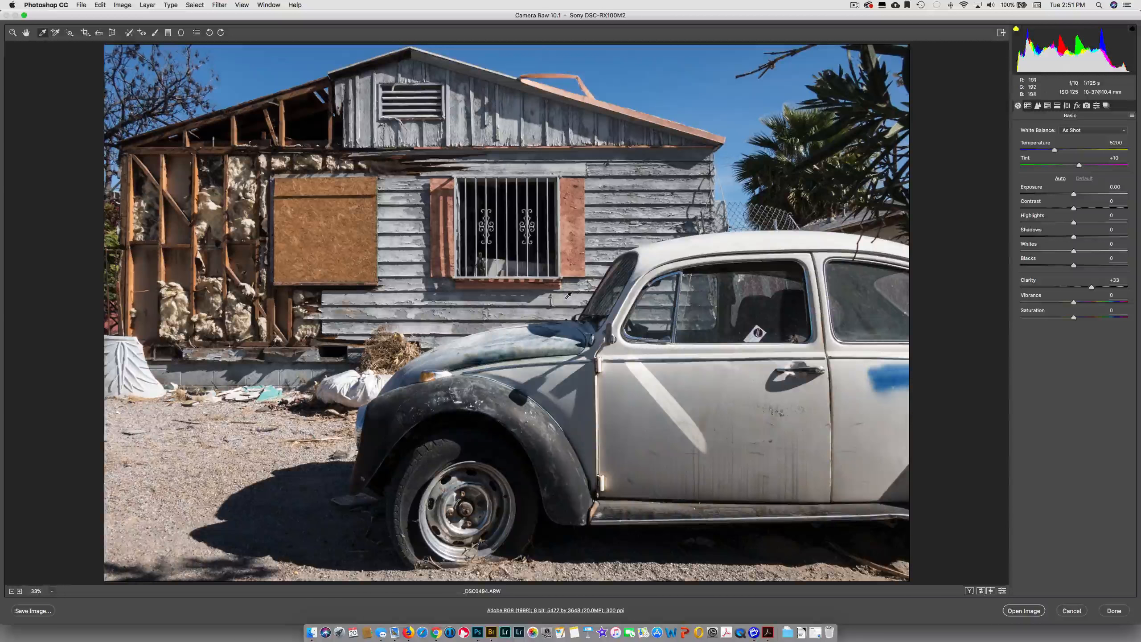
- Sample neutral greys on the house siding and car body for white balance, and set Temperature to 5500
{"action": "left_click", "coordinate": [561, 295]}
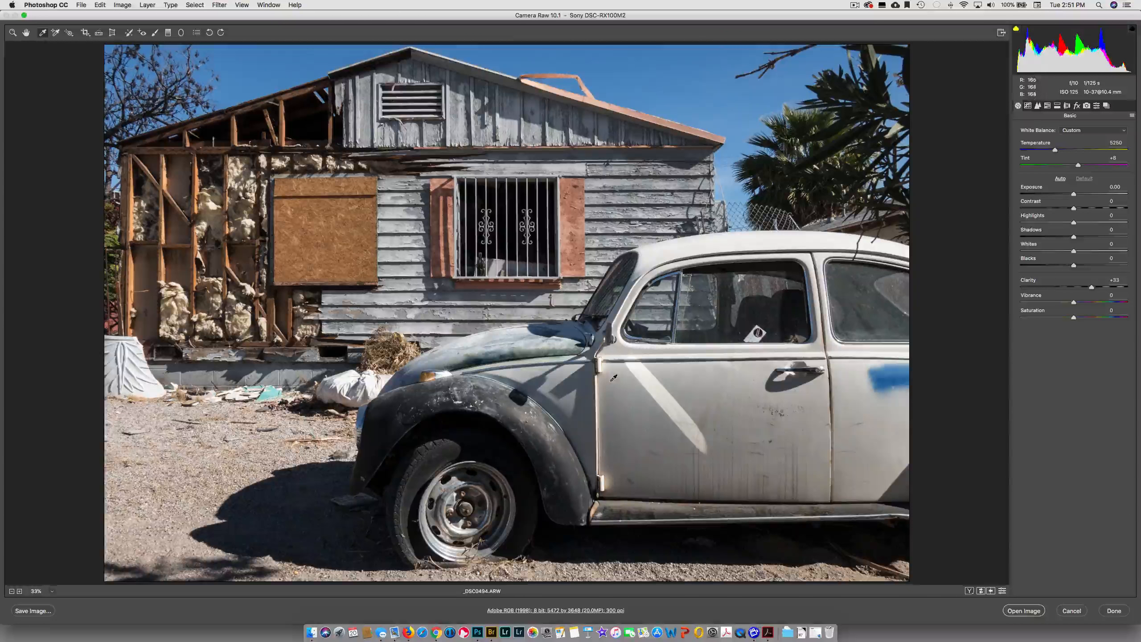
{"action": "left_click", "coordinate": [552, 375]}
{"action": "left_click", "coordinate": [654, 393]}
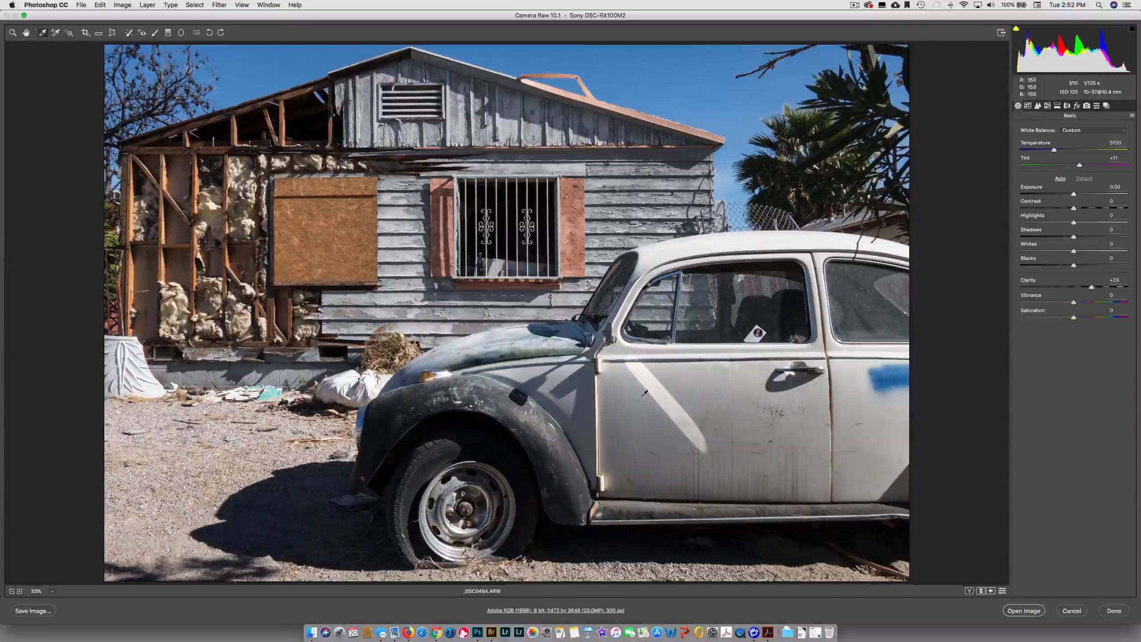
{"action": "left_click", "coordinate": [562, 374]}
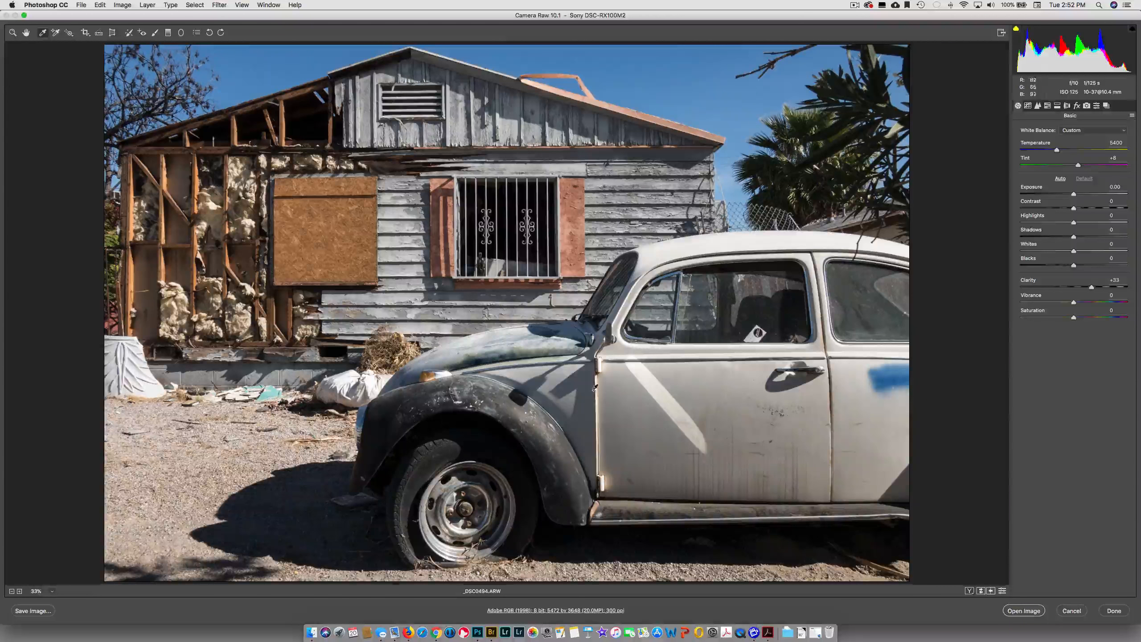
{"action": "left_click", "coordinate": [622, 385]}
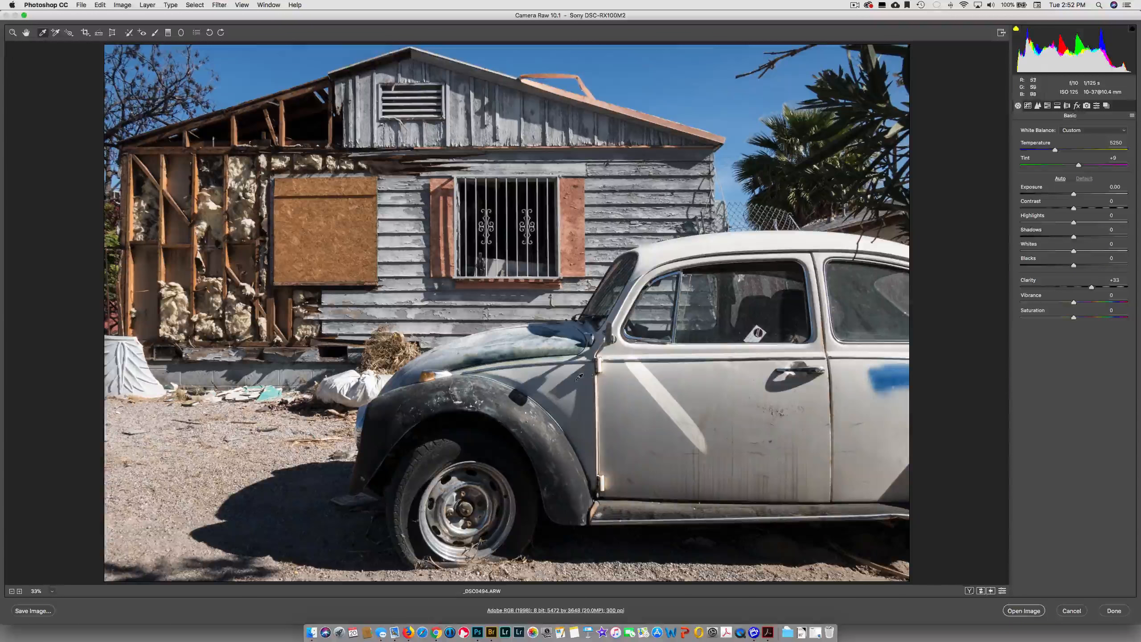
{"action": "left_click", "coordinate": [564, 367]}
{"action": "left_click_drag", "start_coordinate": [1055, 151], "coordinate": [1058, 151]}
- Lift the photo's Shadows to +60 and lower its Highlights to -10
{"action": "left_click_drag", "start_coordinate": [1073, 237], "coordinate": [1140, 237]}
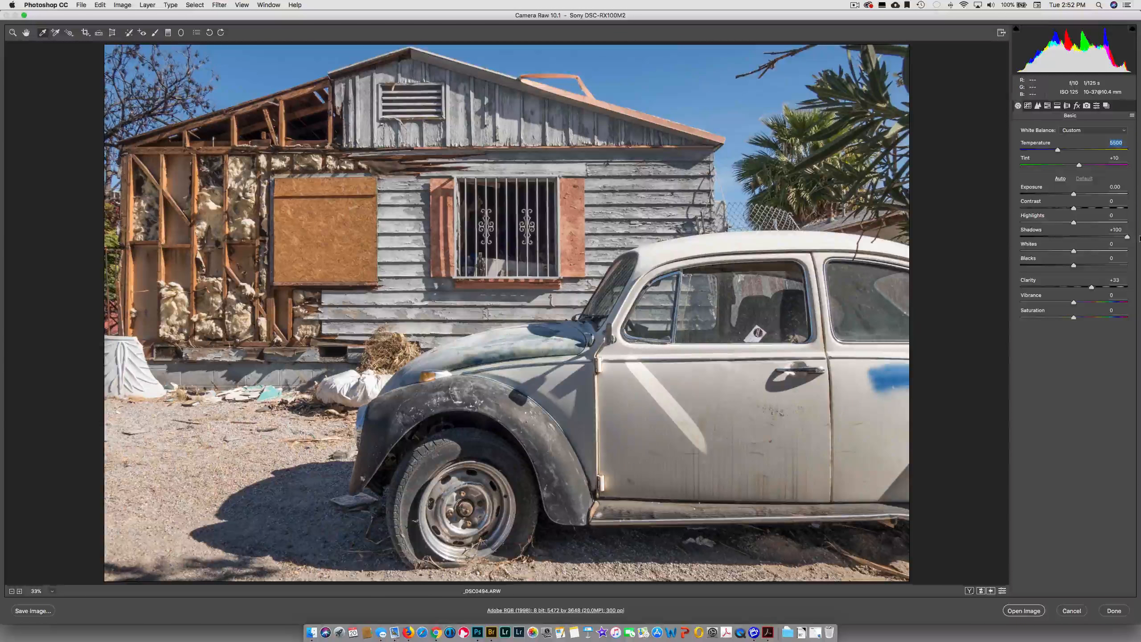
{"action": "left_click_drag", "start_coordinate": [1126, 237], "coordinate": [1105, 237]}
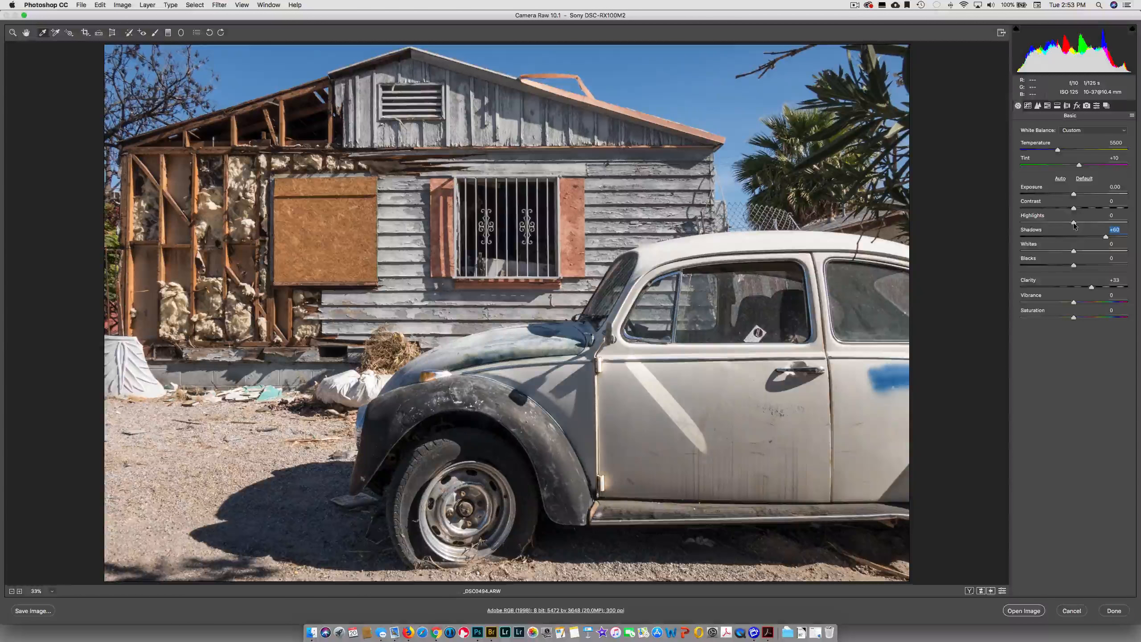
{"action": "left_click_drag", "start_coordinate": [1073, 222], "coordinate": [1069, 218]}
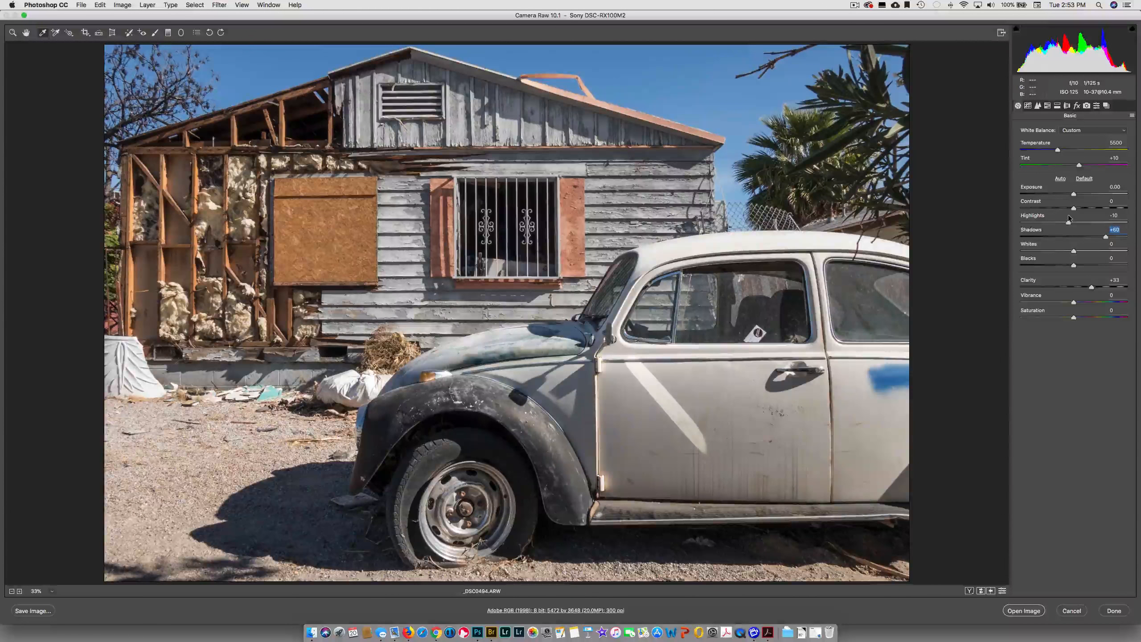
{"action": "left_click", "coordinate": [1068, 220]}
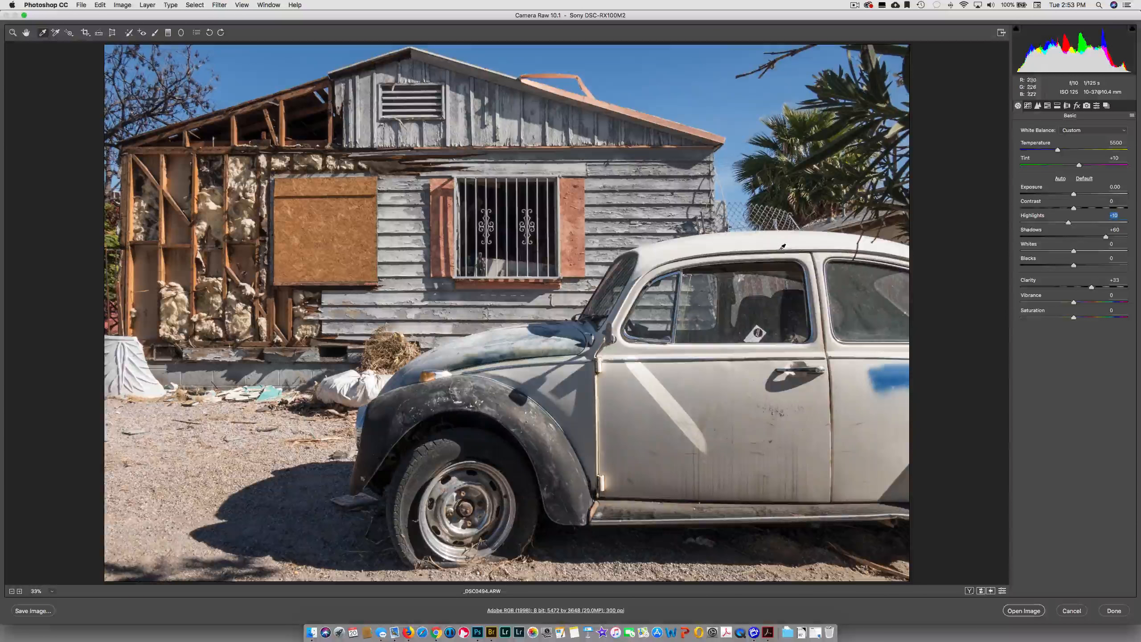
- Lower the white endpoint of the RGB point tone curve to an output of 250
{"action": "left_click", "coordinate": [1027, 105]}
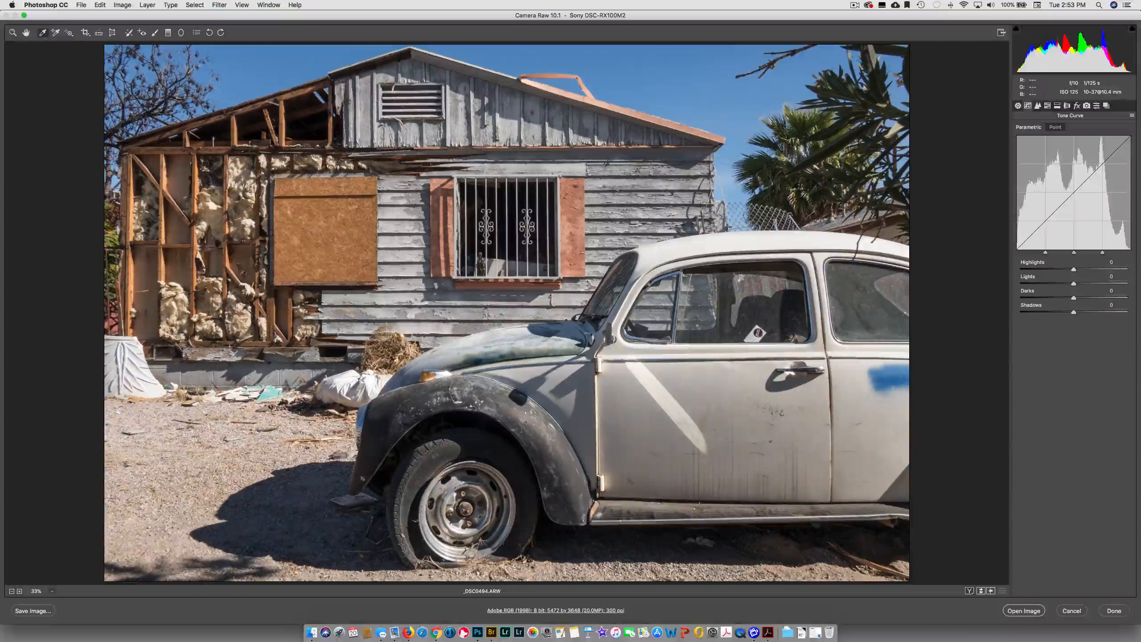
{"action": "left_click", "coordinate": [1058, 128]}
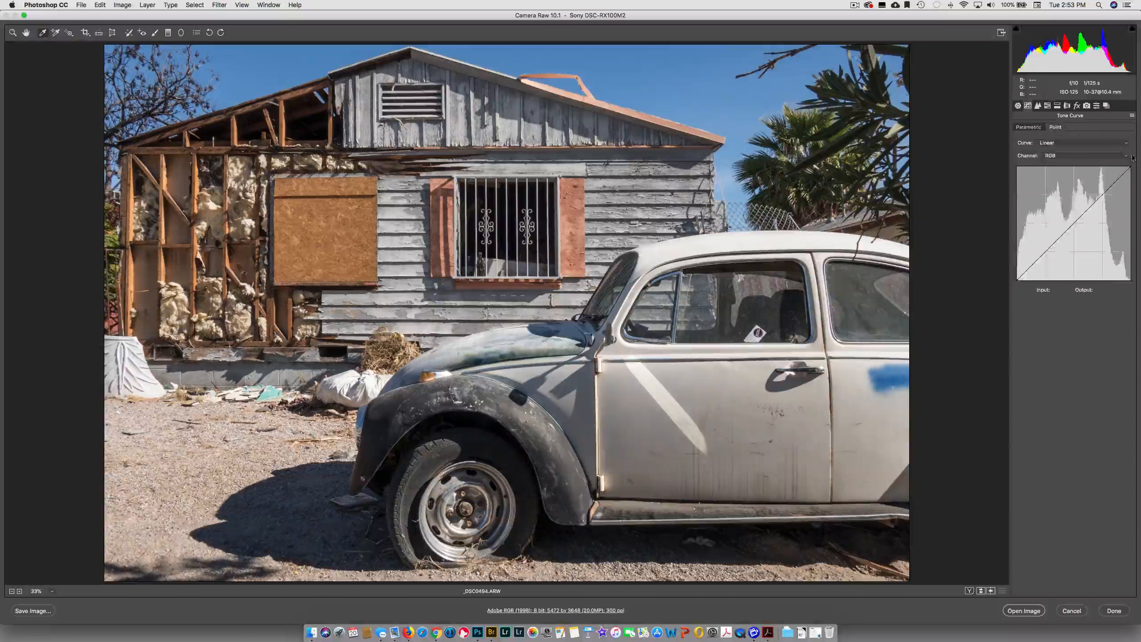
{"action": "left_click_drag", "start_coordinate": [1130, 168], "coordinate": [1131, 170]}
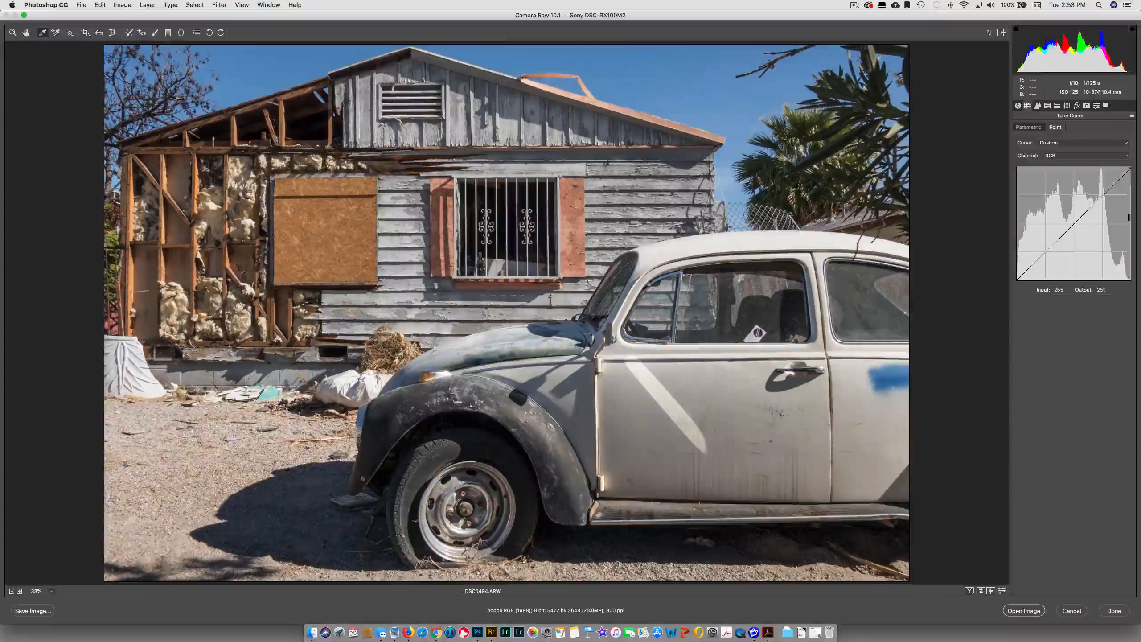
{"action": "left_click", "coordinate": [1105, 289]}
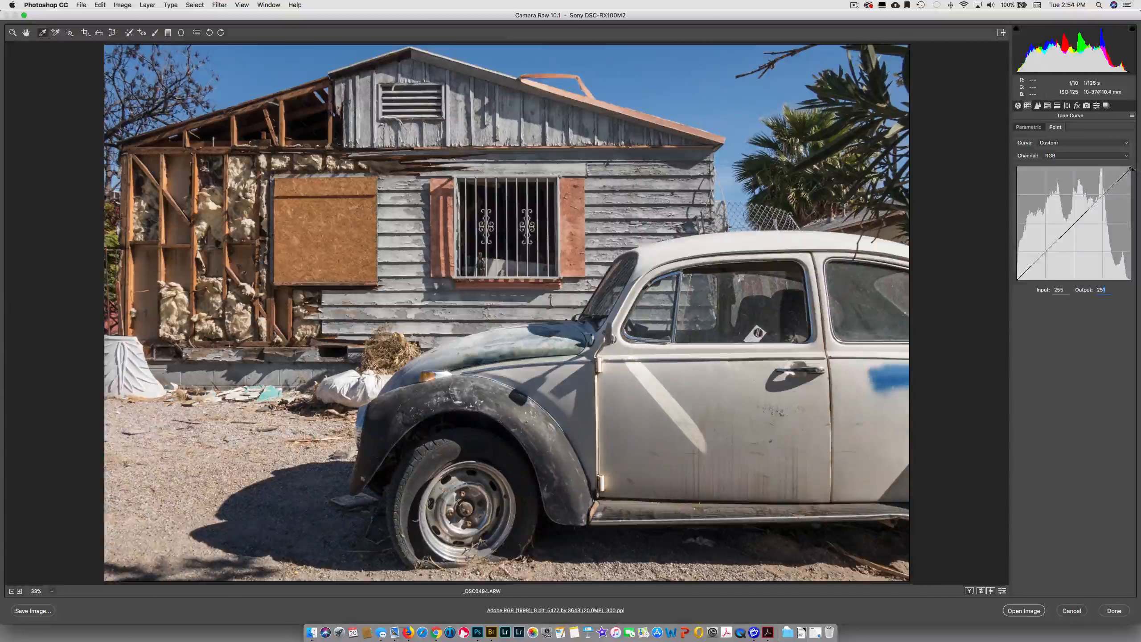
{"action": "left_click_drag", "start_coordinate": [1131, 169], "coordinate": [1132, 172]}
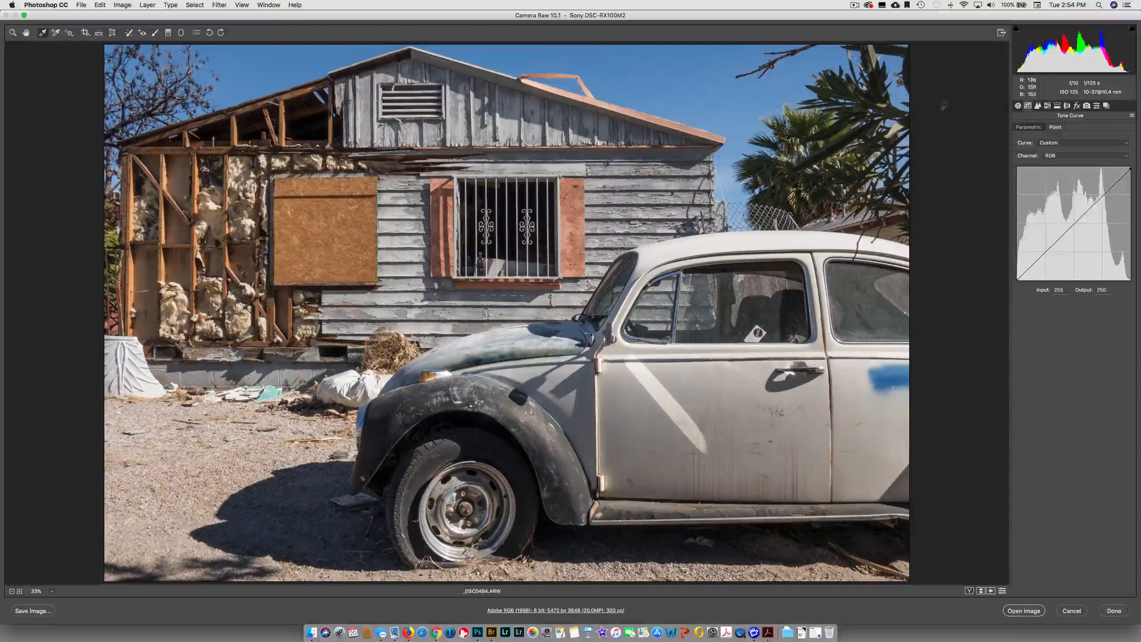
- Raise Clarity to +54 and Shadows to +64 in the basic adjustments
{"action": "left_click", "coordinate": [1018, 105]}
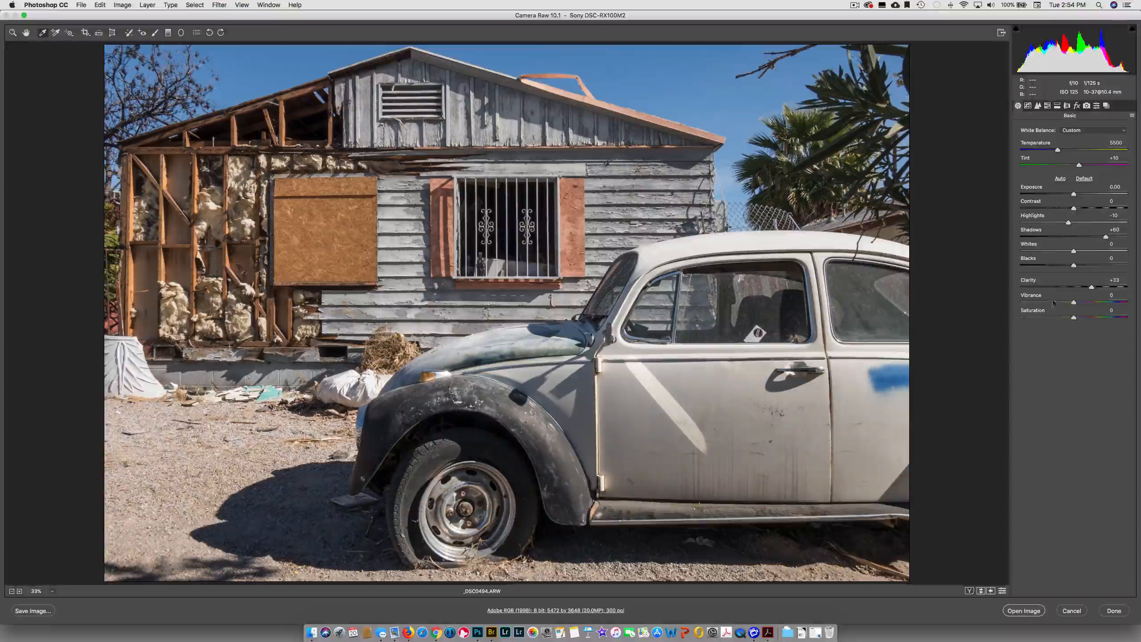
{"action": "mouse_move", "coordinate": [1091, 286]}
{"action": "left_mouse_down"}
{"action": "mouse_move", "coordinate": [1122, 283]}
{"action": "mouse_move", "coordinate": [1102, 284]}
{"action": "left_mouse_up"}
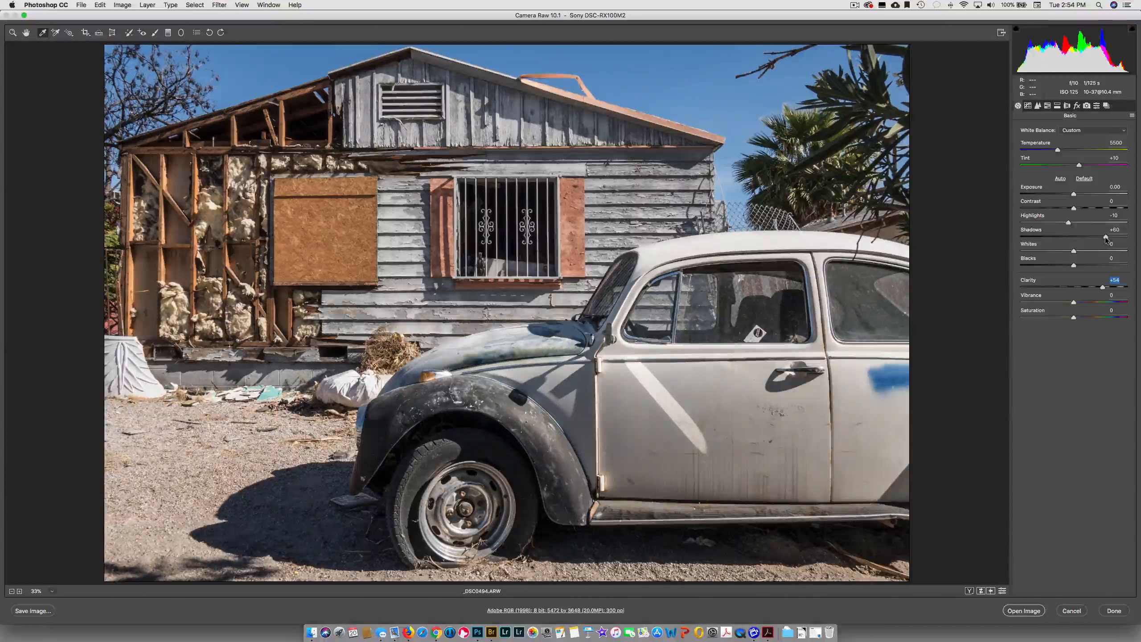
{"action": "left_click_drag", "start_coordinate": [1105, 237], "coordinate": [1107, 236]}
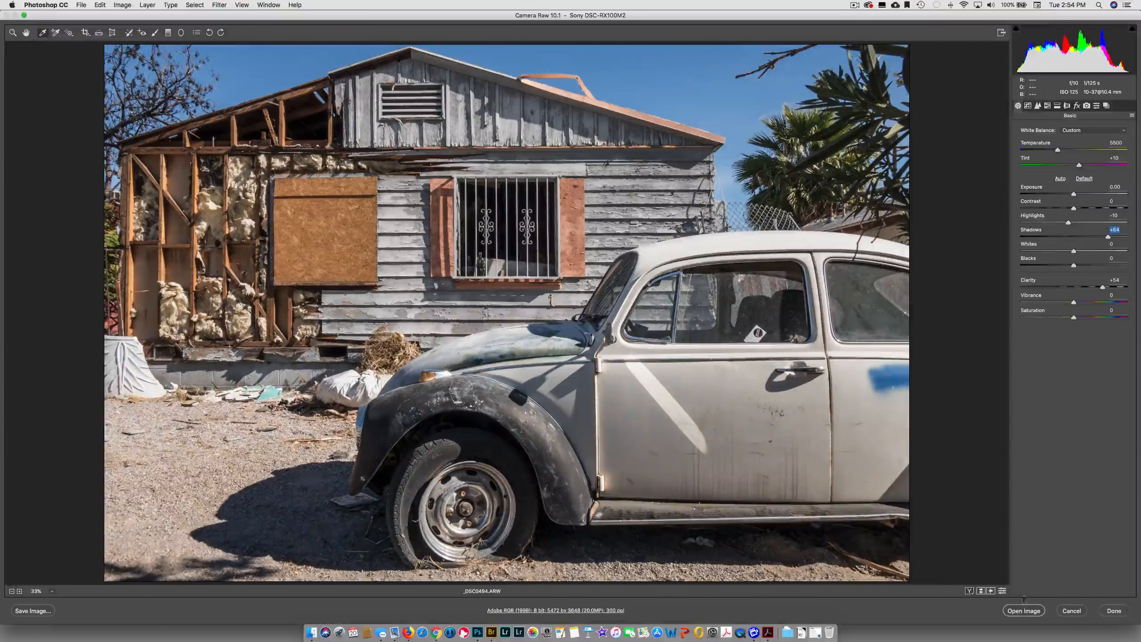
- Open the developed raw image in Photoshop and start a crop with the 1:1 (Square) ratio
{"action": "left_click", "coordinate": [1022, 610]}
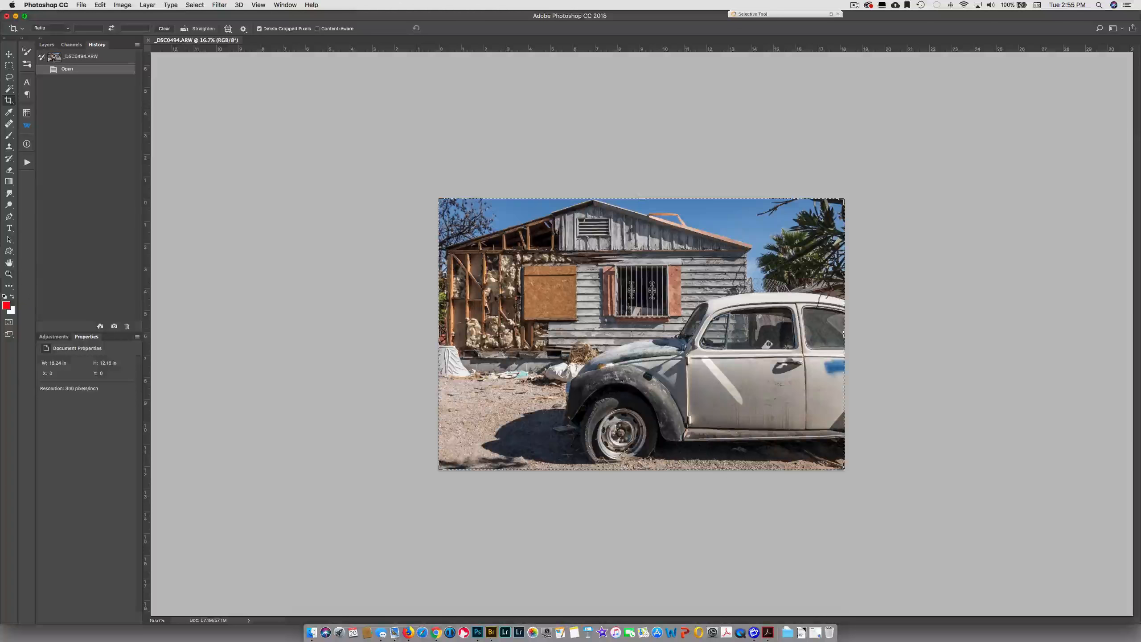
{"action": "double_click", "coordinate": [9, 265]}
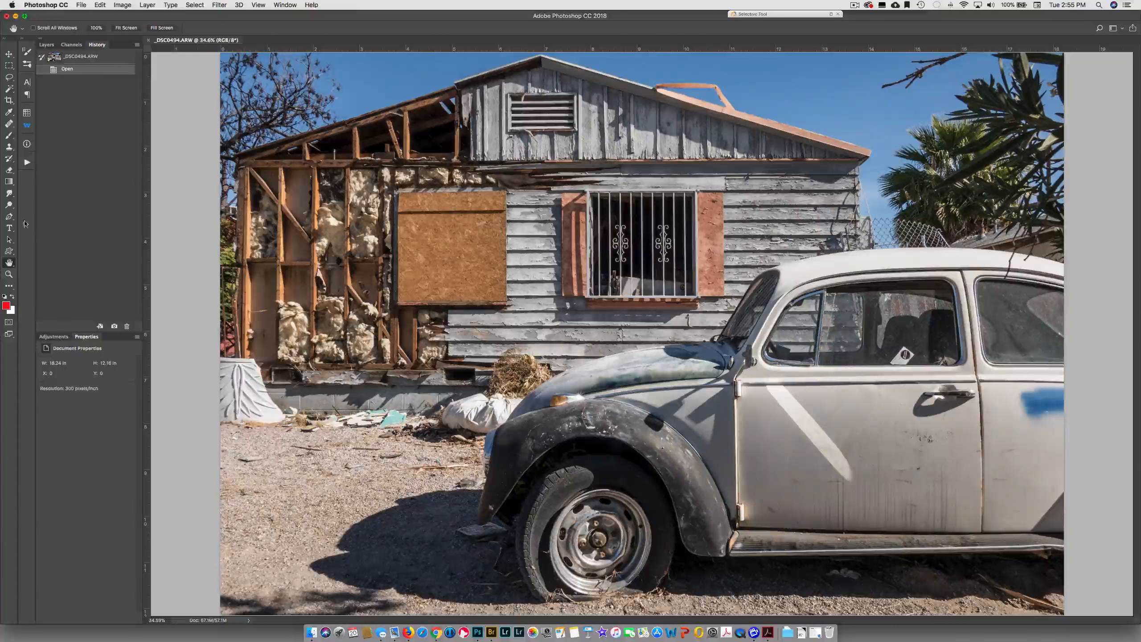
{"action": "left_click", "coordinate": [9, 100]}
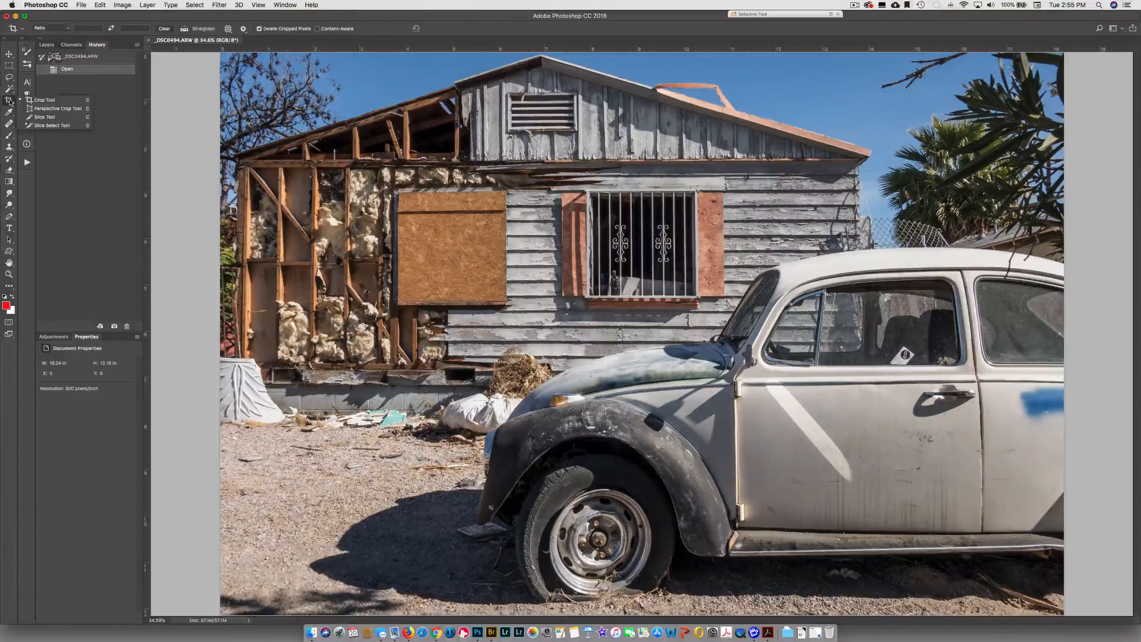
{"action": "left_click", "coordinate": [36, 102]}
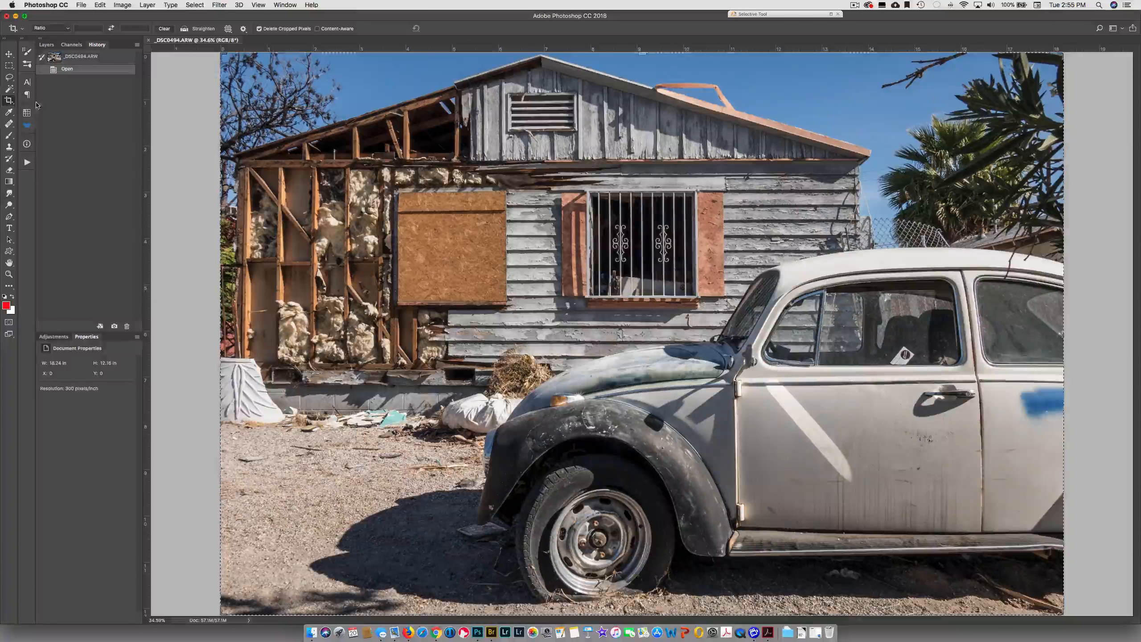
{"action": "left_click", "coordinate": [50, 29]}
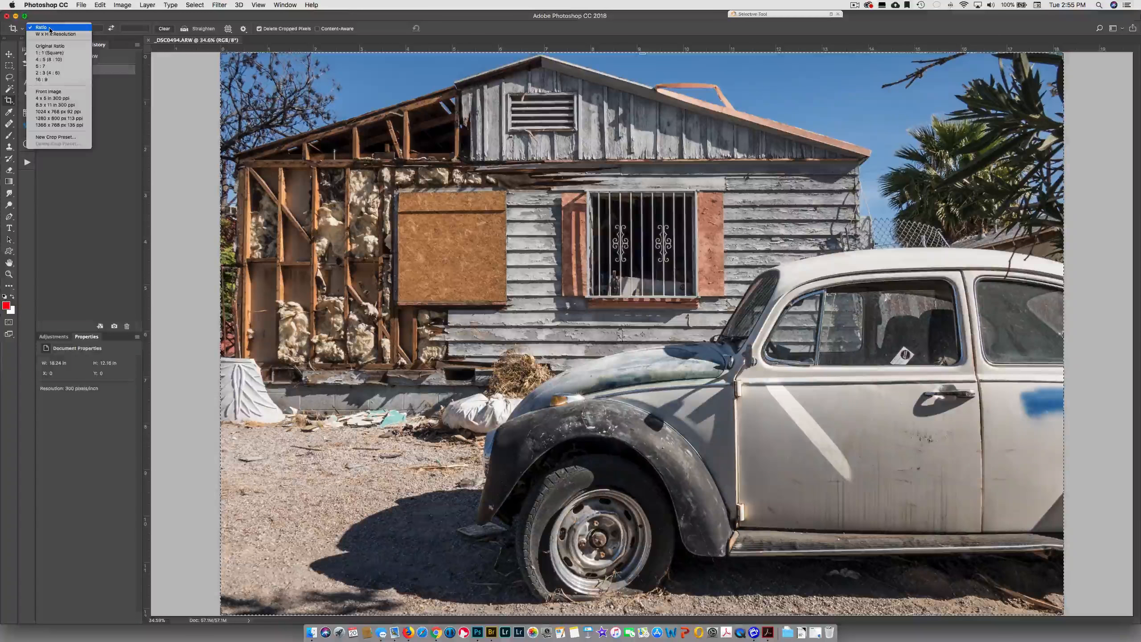
{"action": "left_click", "coordinate": [50, 53]}
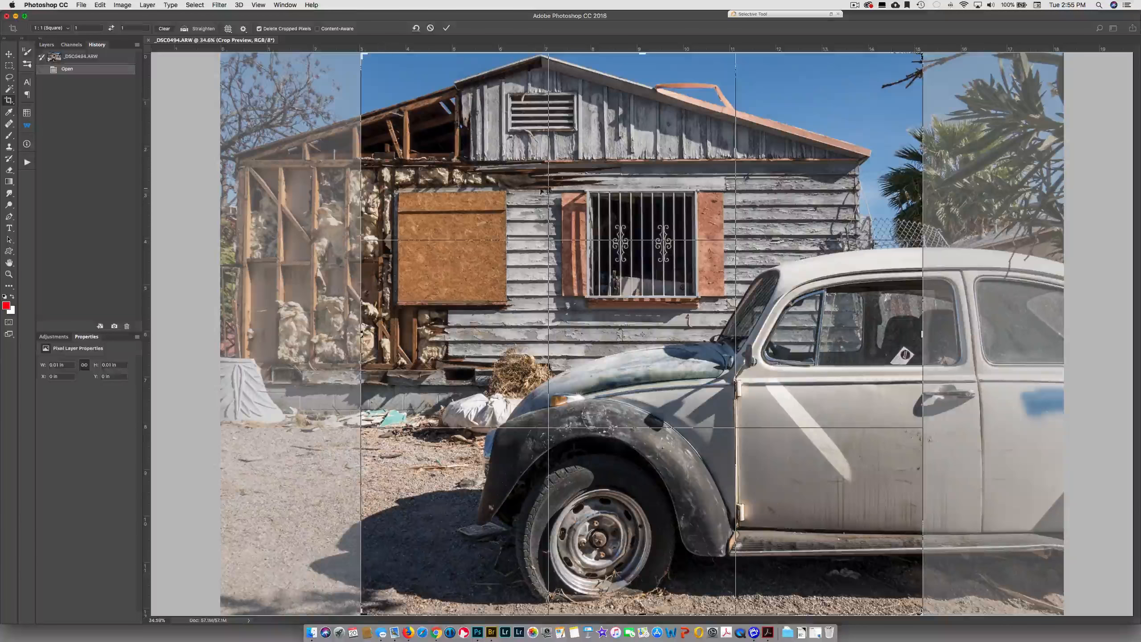
- Position the full-height square crop around the two windows and the front of the car, and apply it
{"action": "mouse_move", "coordinate": [594, 185]}
{"action": "left_mouse_down"}
{"action": "mouse_move", "coordinate": [588, 174]}
{"action": "mouse_move", "coordinate": [597, 174]}
{"action": "left_mouse_up"}
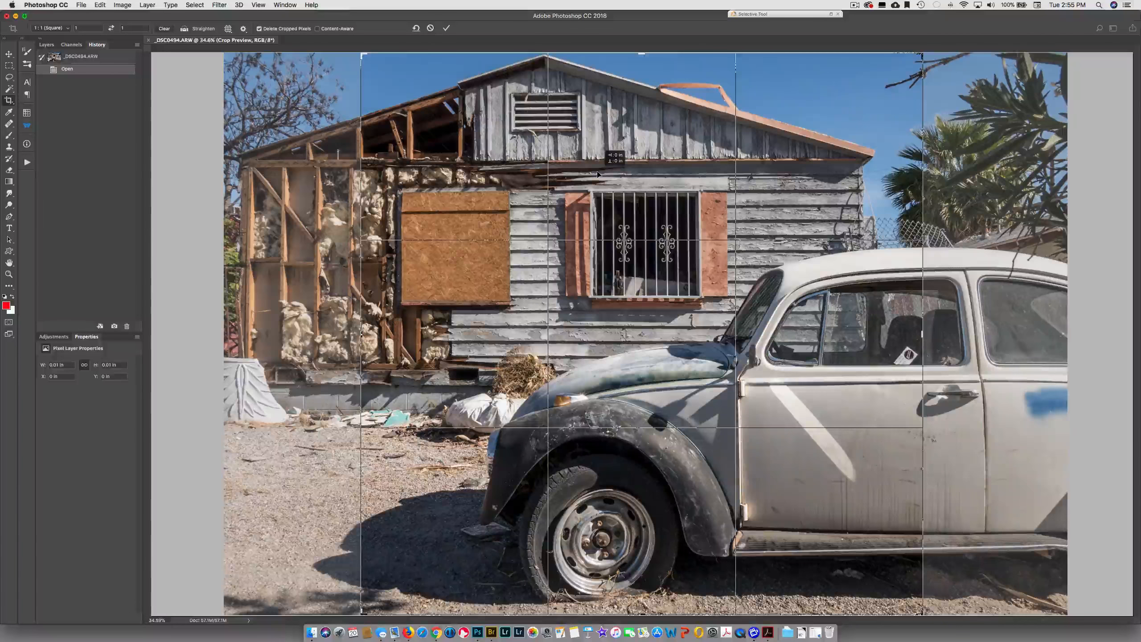
{"action": "left_click_drag", "start_coordinate": [598, 174], "coordinate": [629, 174]}
{"action": "key", "text": "super+r"}
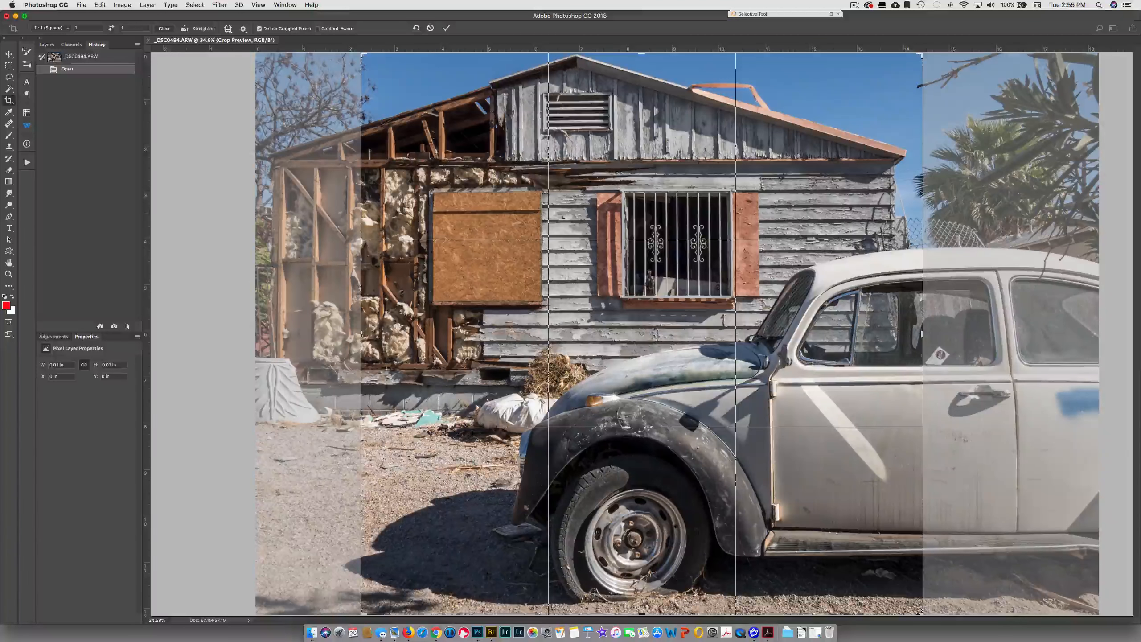
{"action": "left_click_drag", "start_coordinate": [639, 208], "coordinate": [650, 208]}
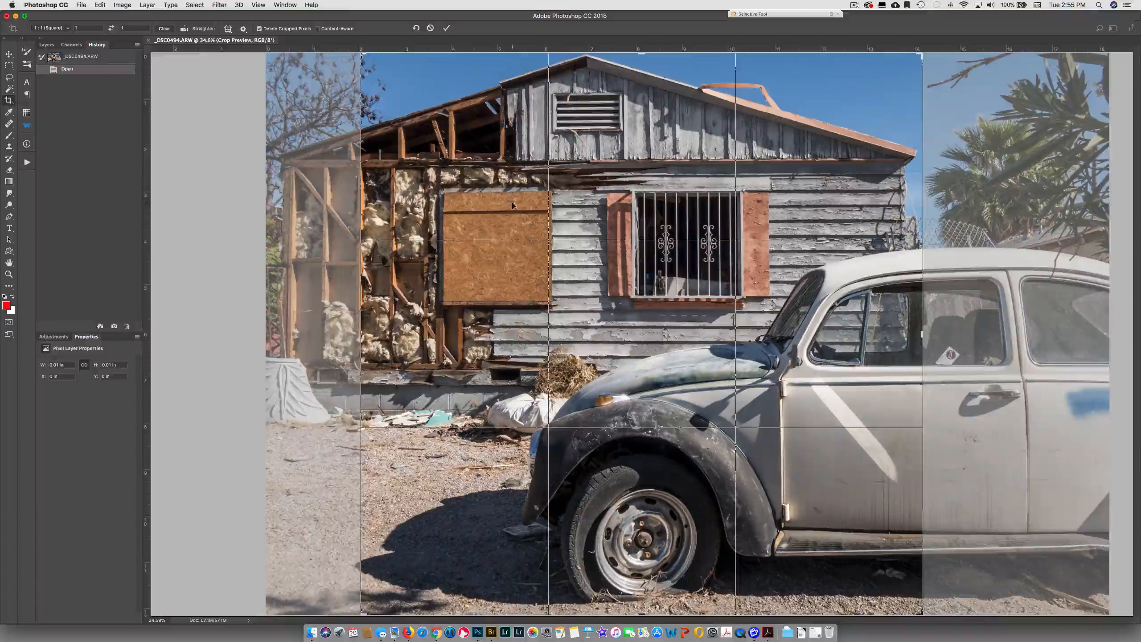
{"action": "left_click_drag", "start_coordinate": [513, 206], "coordinate": [508, 206]}
{"action": "key", "text": "super+r"}
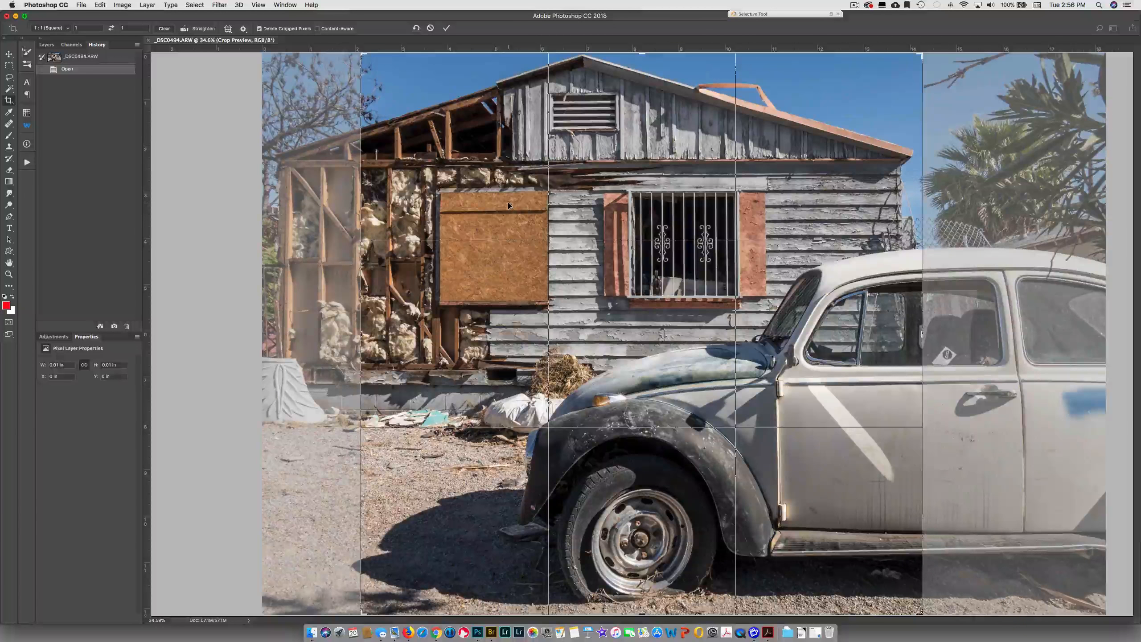
{"action": "left_click", "coordinate": [447, 29]}
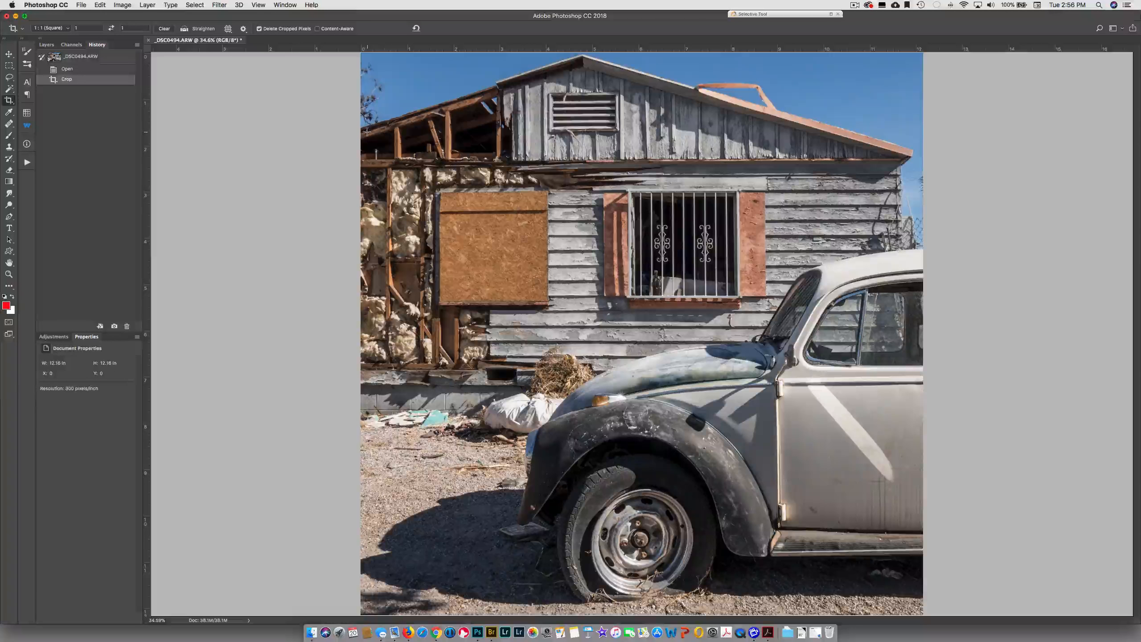
- Compare the opened and cropped history states of the photo, ending on the cropped version
{"action": "left_click", "coordinate": [83, 69]}
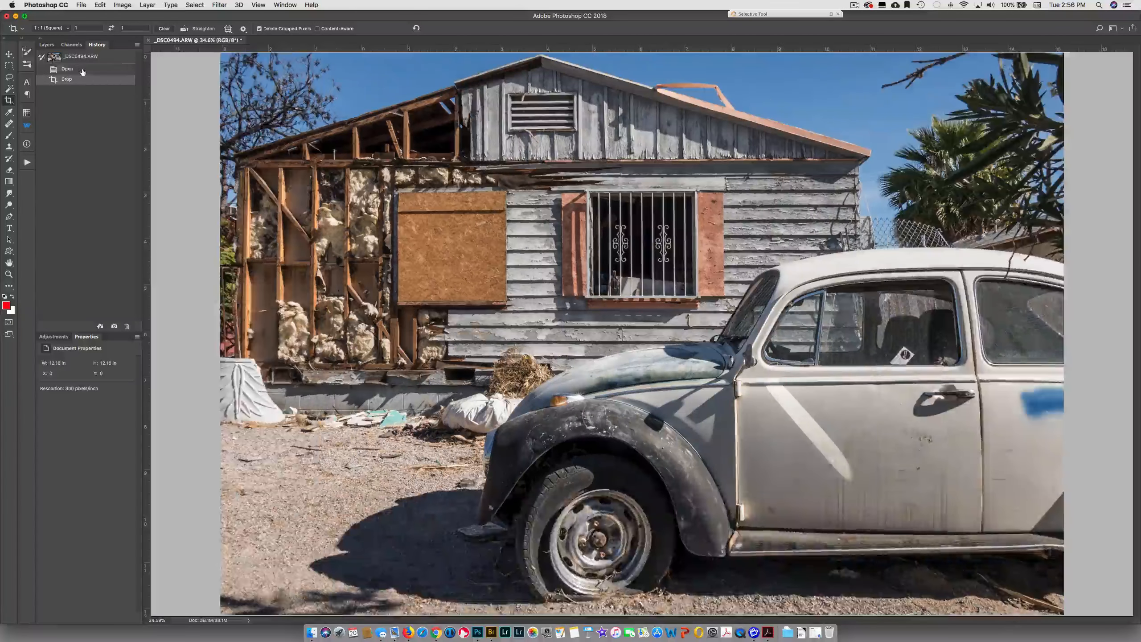
{"action": "left_click", "coordinate": [82, 82]}
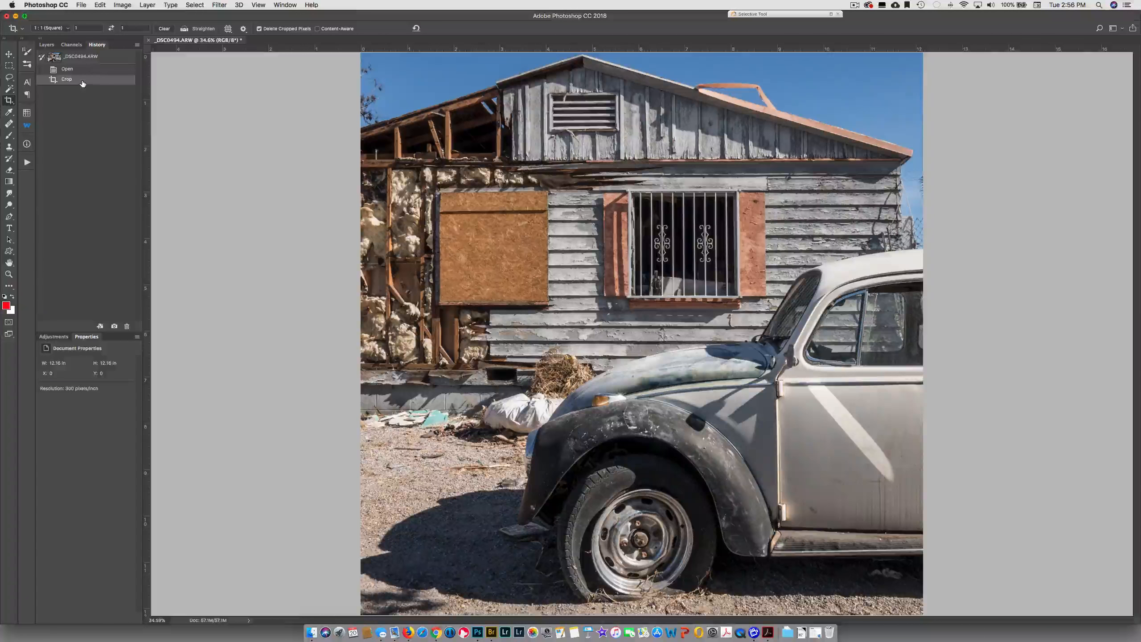
{"action": "left_click", "coordinate": [94, 70]}
{"action": "left_click", "coordinate": [93, 80]}
- Activate the Clone Stamp tool
{"action": "left_click_drag", "start_coordinate": [10, 150], "coordinate": [51, 150]}
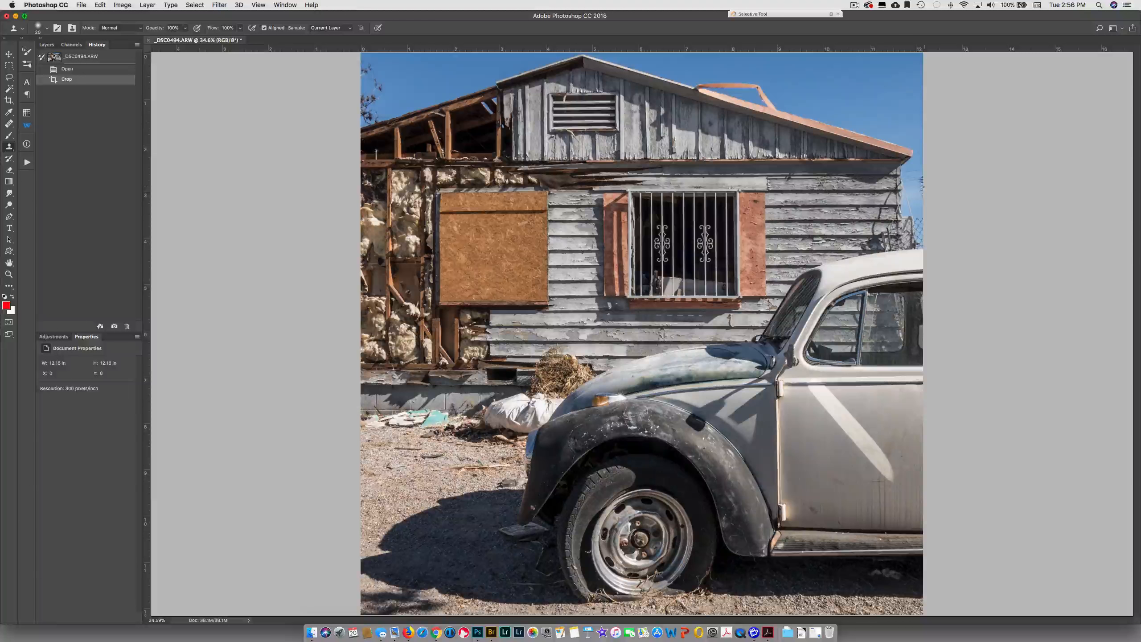
{"action": "left_click", "coordinate": [854, 5]}
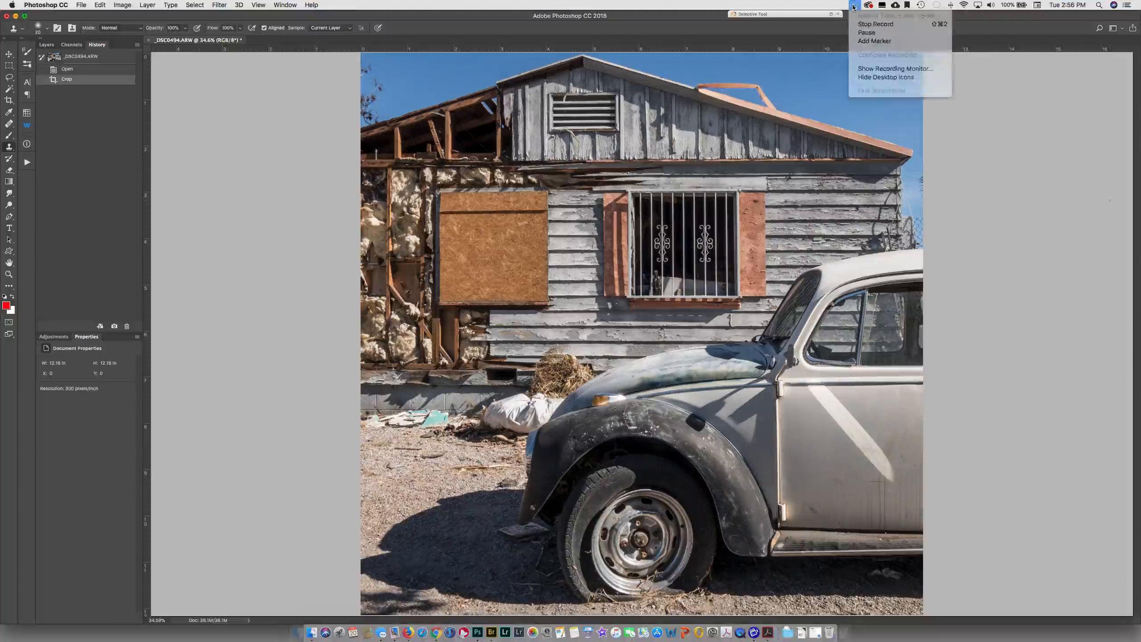
{"action": "left_click", "coordinate": [859, 24]}
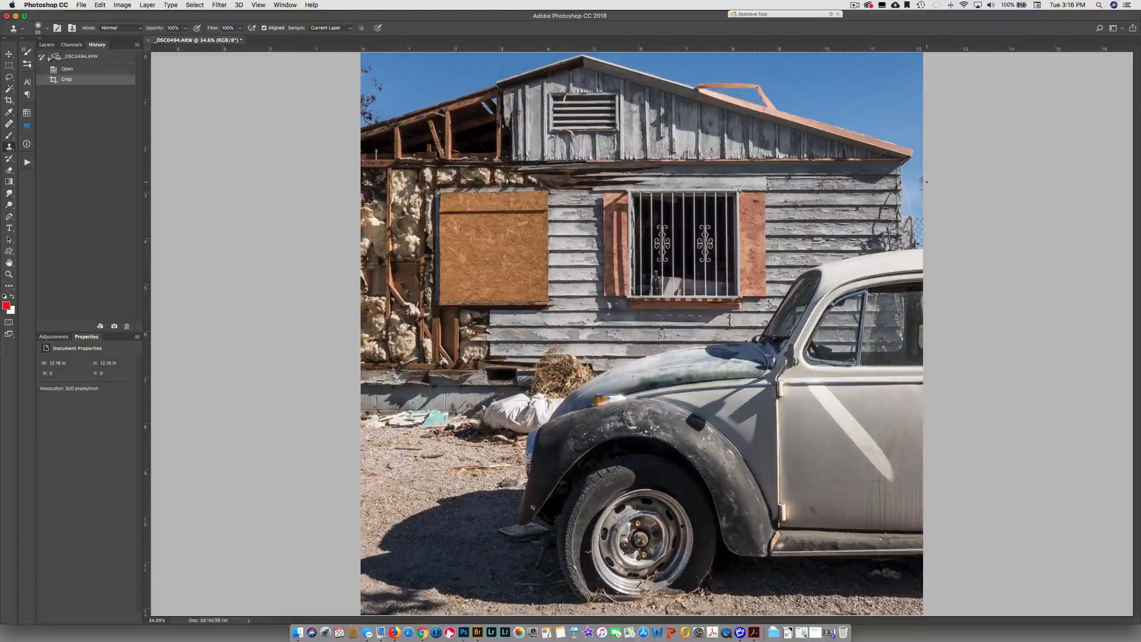
- Clone sky over the dark palm fronds at the right edge of the photo, between the roof corner and the chain-link fence
{"action": "key", "text": "super+equal"}
{"action": "key", "text": "super+equal"}
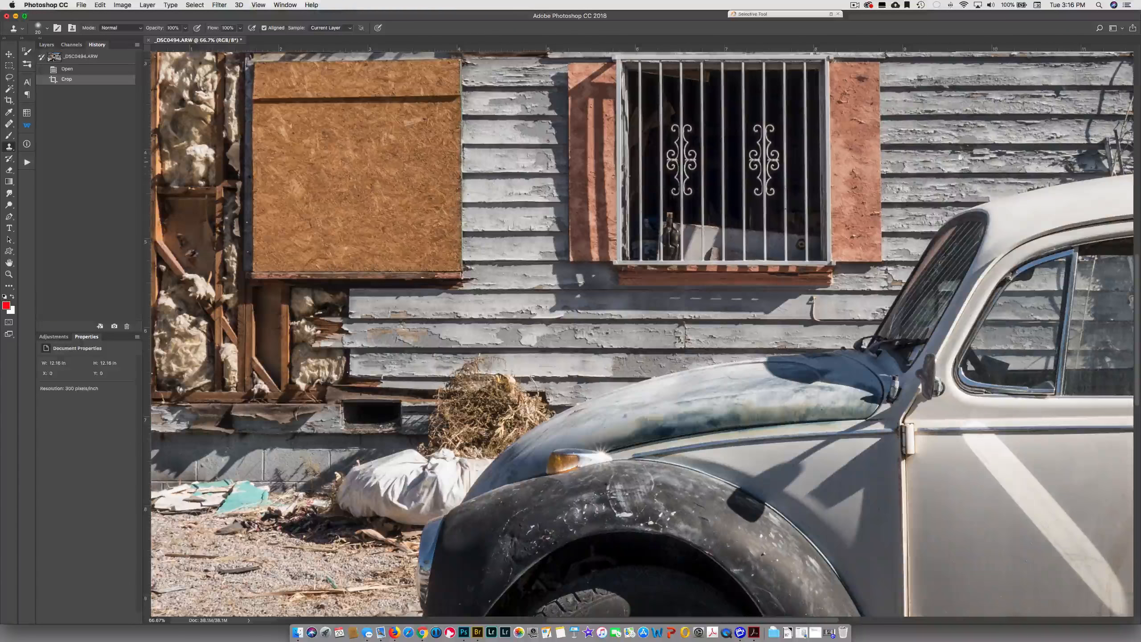
{"action": "left_click_drag", "start_coordinate": [956, 159], "coordinate": [508, 262]}
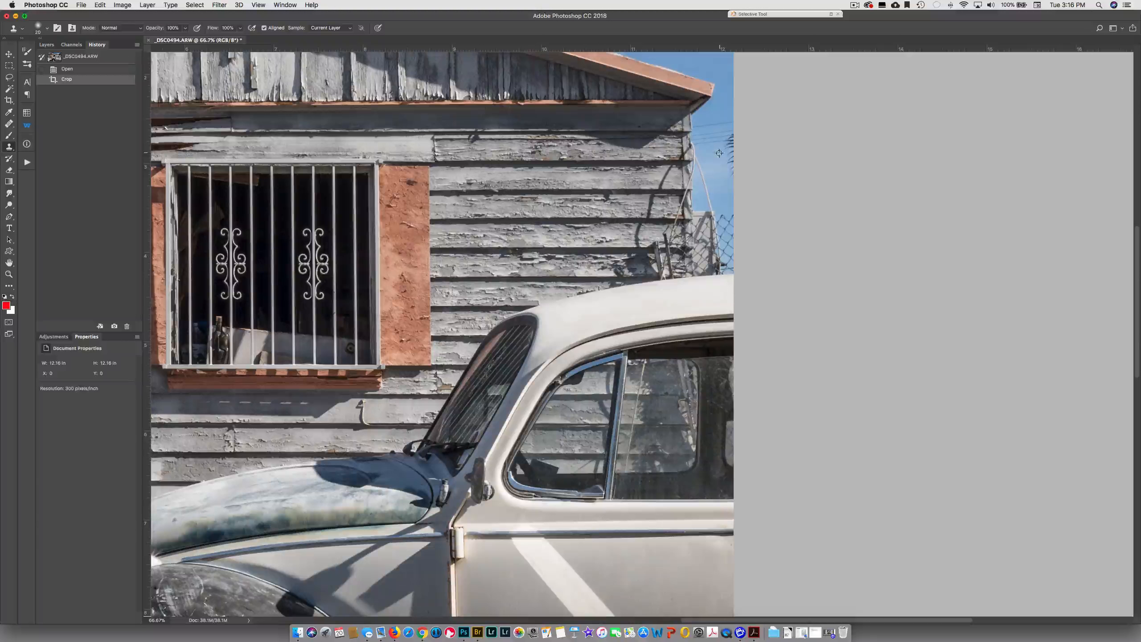
{"action": "left_click", "coordinate": [730, 182]}
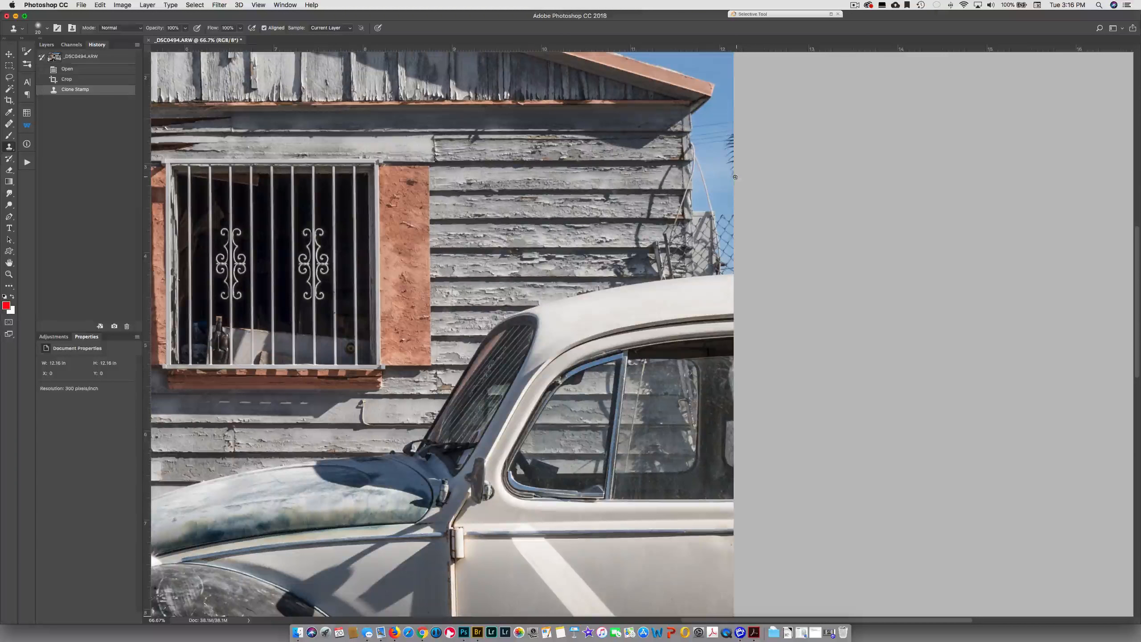
{"action": "left_click", "coordinate": [732, 177]}
{"action": "left_click", "coordinate": [731, 175]}
{"action": "left_click", "coordinate": [730, 174]}
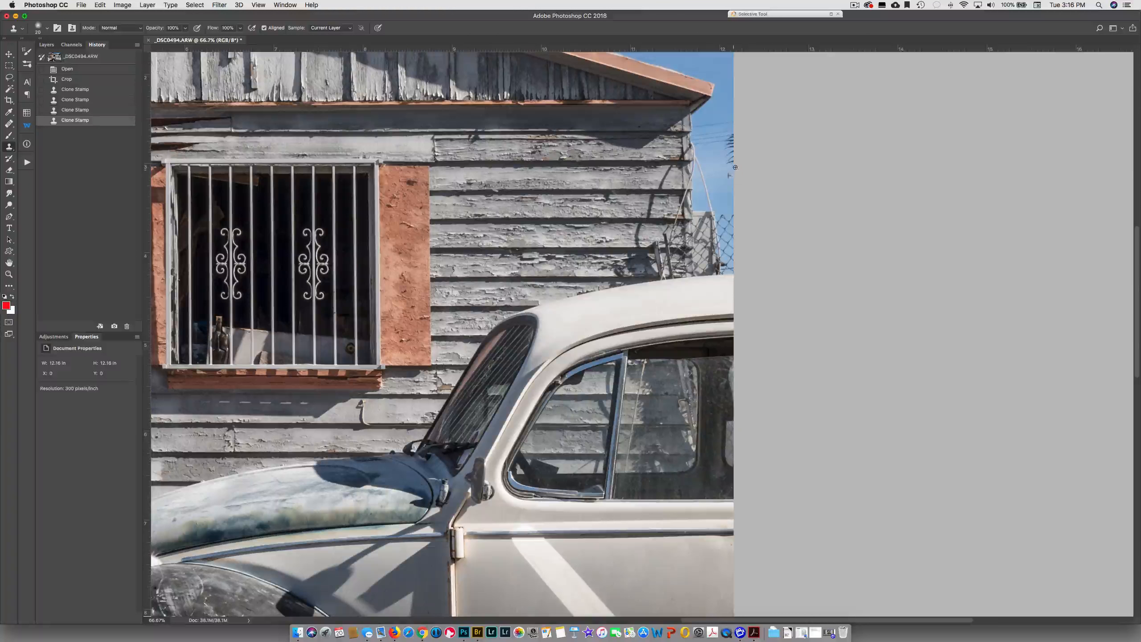
{"action": "left_click", "coordinate": [729, 169]}
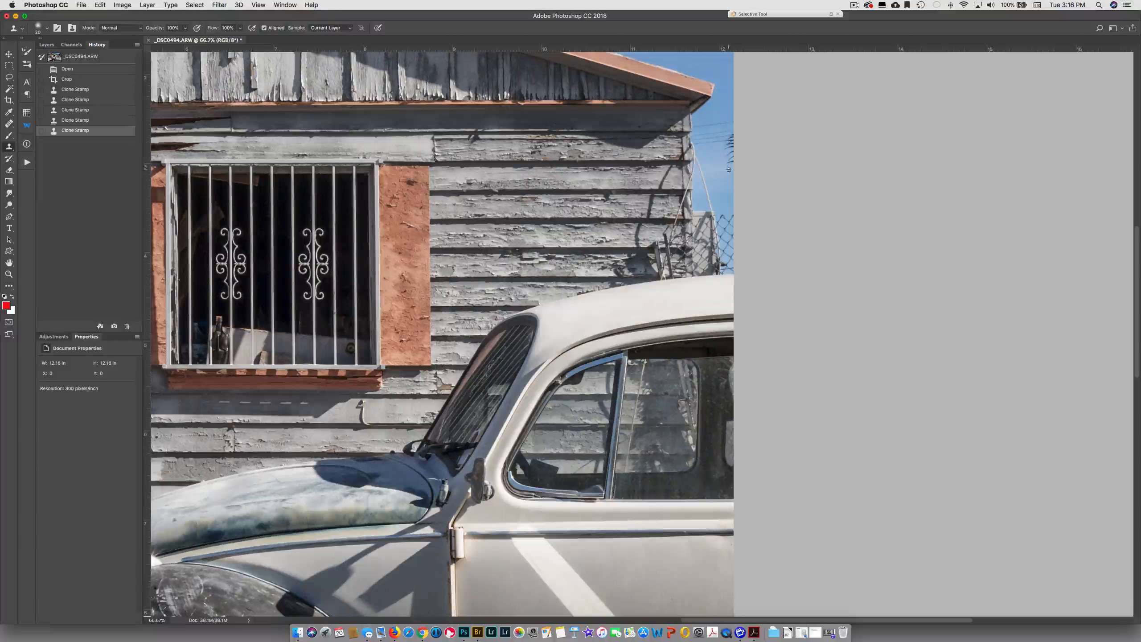
{"action": "left_click", "coordinate": [728, 169]}
{"action": "left_click", "coordinate": [720, 172]}
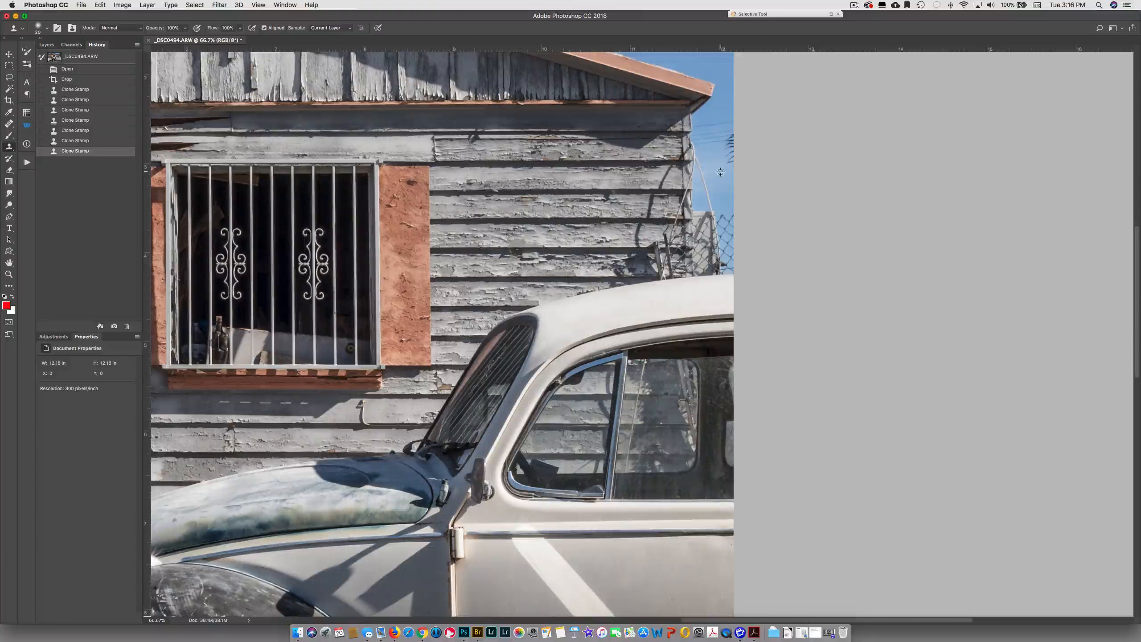
{"action": "left_click", "coordinate": [729, 162]}
{"action": "left_click", "coordinate": [715, 171]}
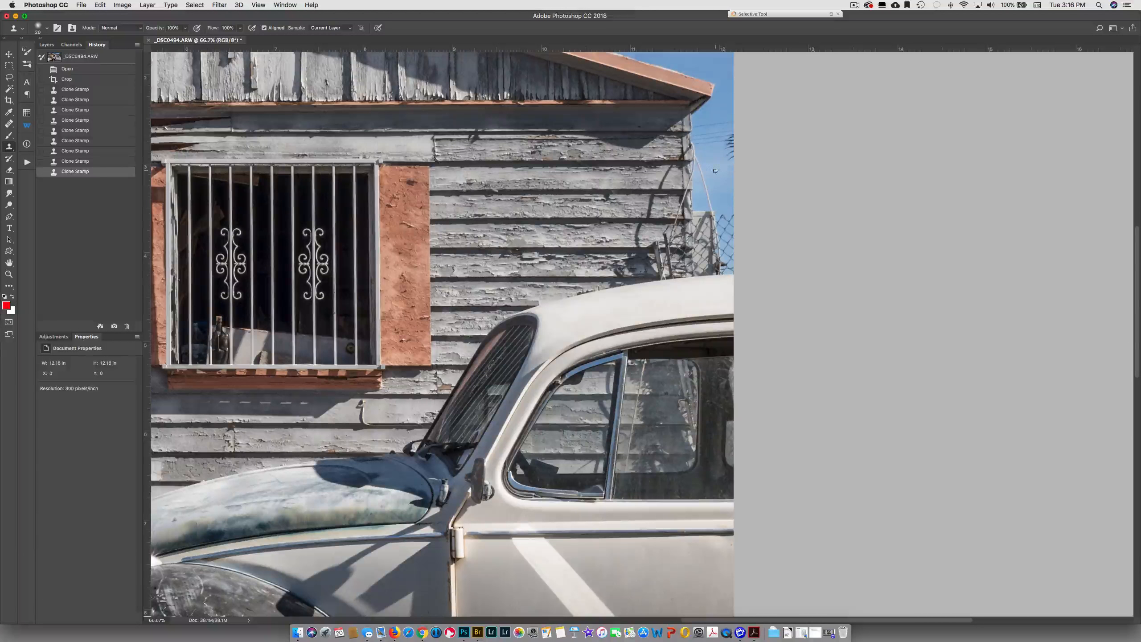
{"action": "left_click", "coordinate": [732, 163]}
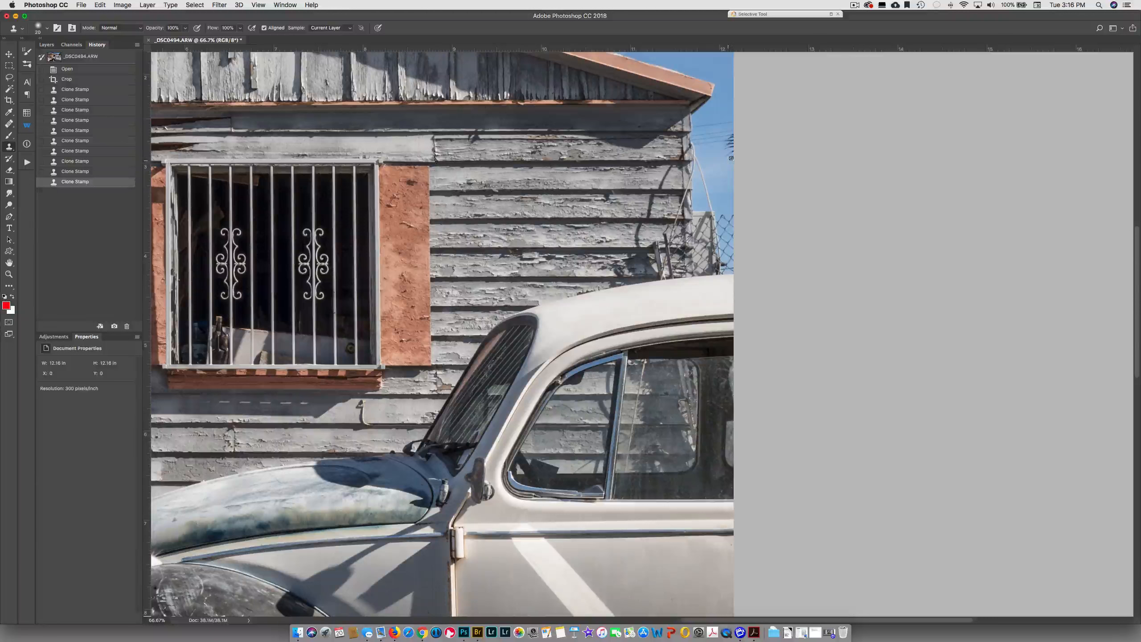
{"action": "left_click", "coordinate": [730, 158]}
{"action": "left_click", "coordinate": [728, 158]}
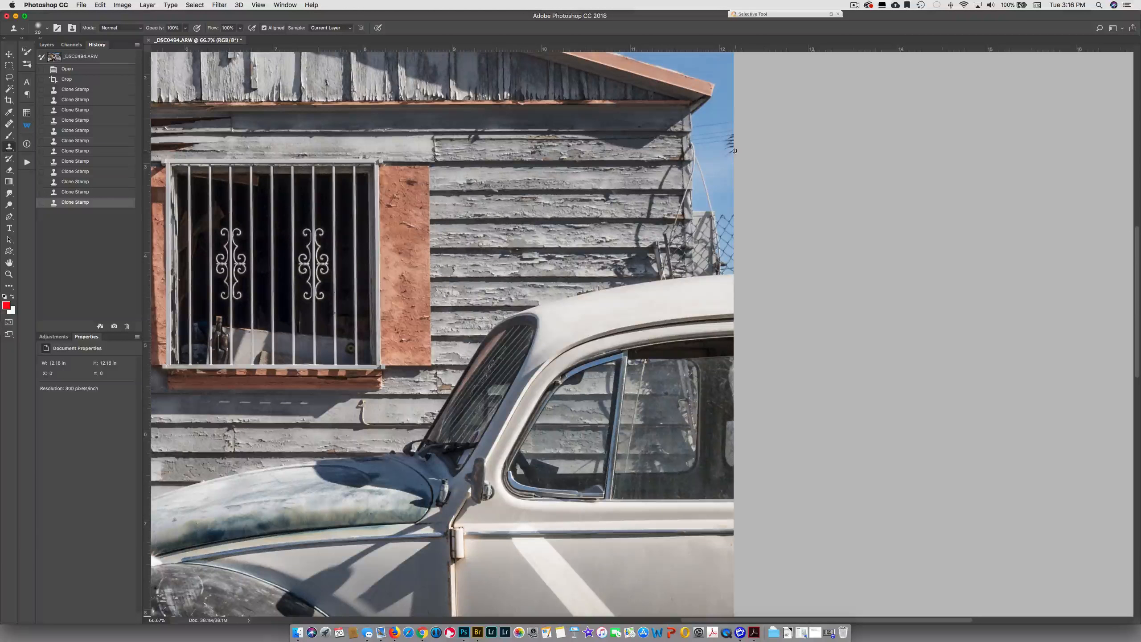
{"action": "left_click", "coordinate": [724, 157]}
{"action": "left_click", "coordinate": [728, 153]}
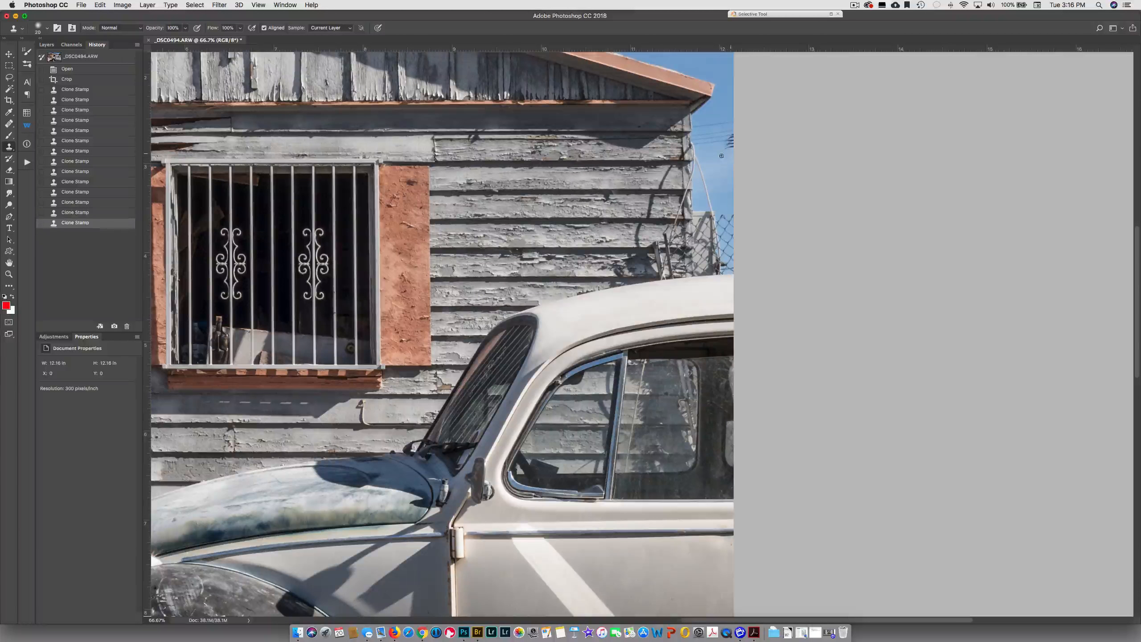
{"action": "left_click", "coordinate": [721, 151]}
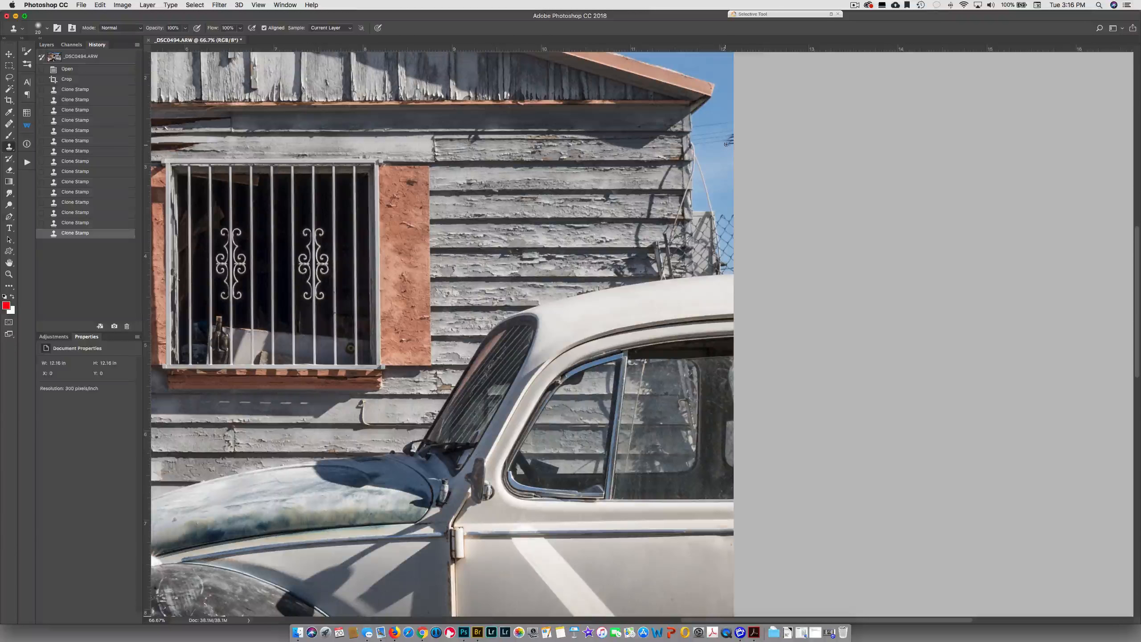
{"action": "left_click", "coordinate": [725, 145]}
{"action": "left_click", "coordinate": [726, 151]}
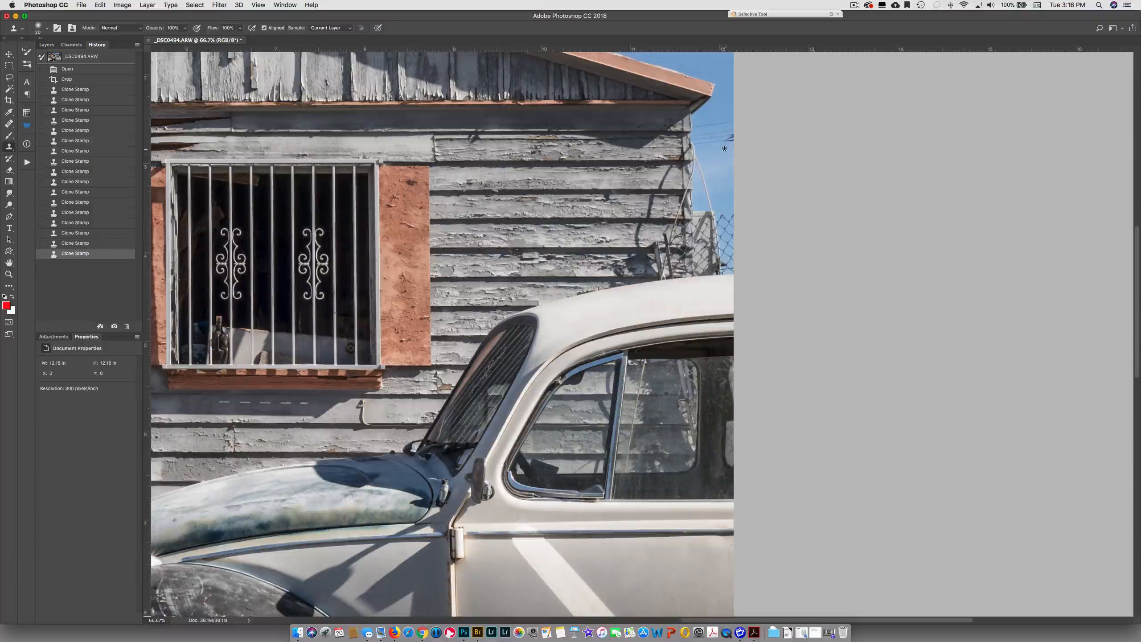
{"action": "left_click", "coordinate": [731, 153]}
{"action": "left_click", "coordinate": [719, 148]}
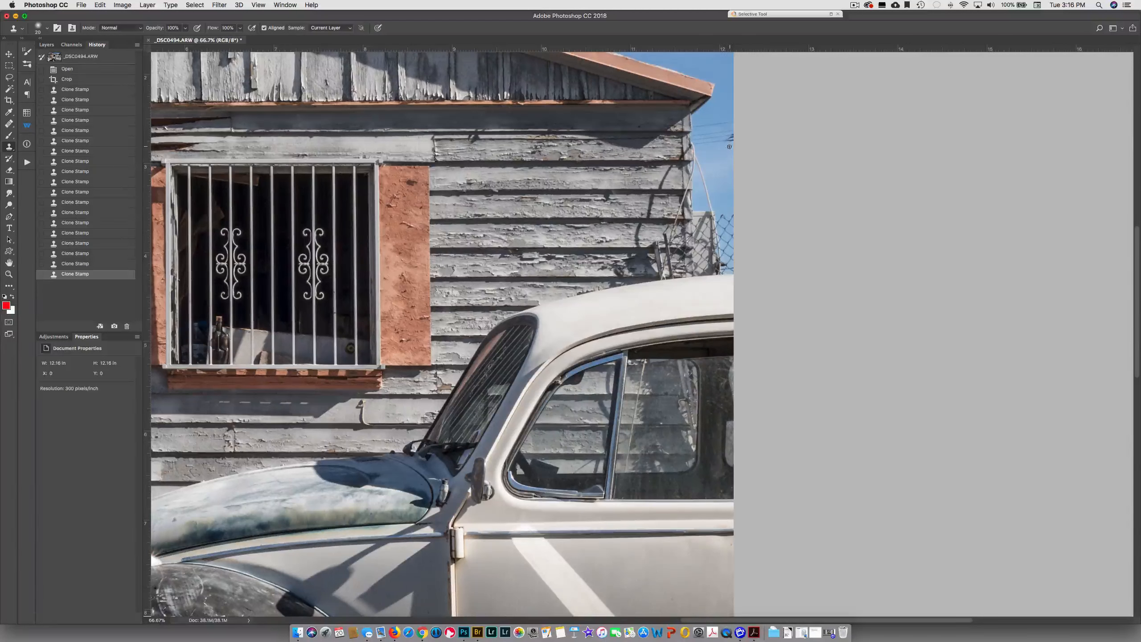
{"action": "left_click", "coordinate": [722, 145]}
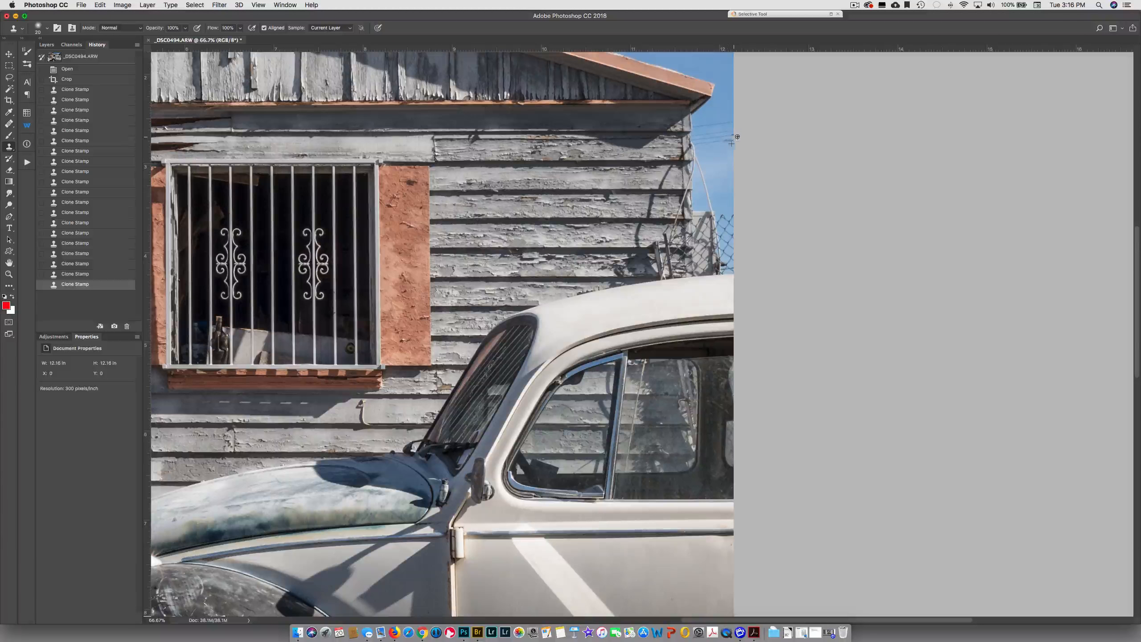
{"action": "left_click", "coordinate": [729, 139]}
{"action": "left_click", "coordinate": [734, 138]}
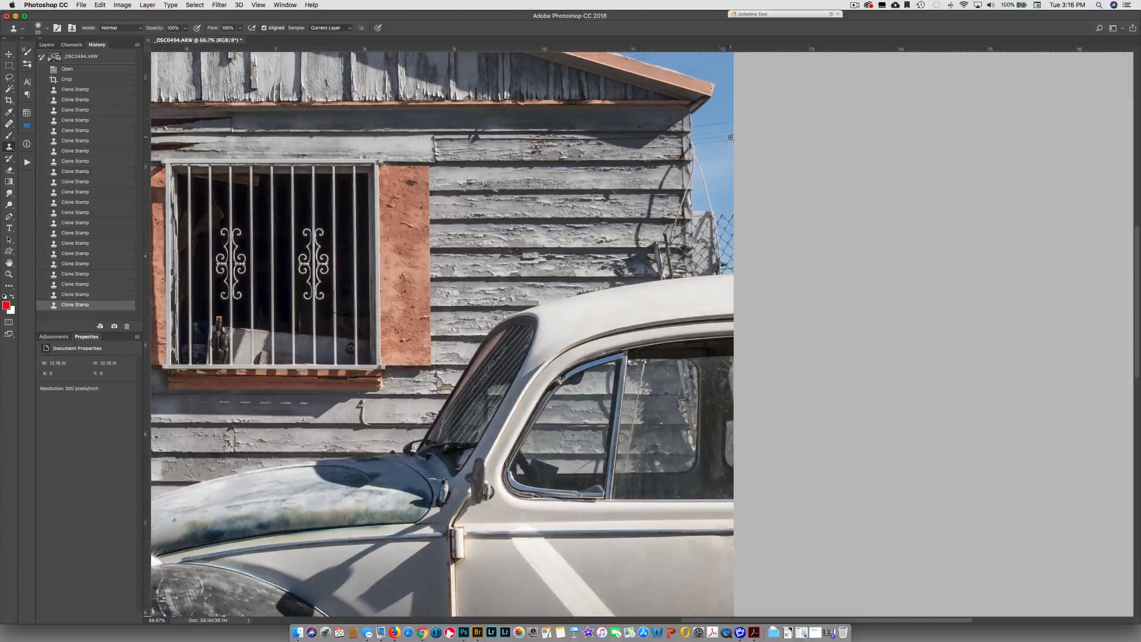
{"action": "left_click", "coordinate": [732, 136]}
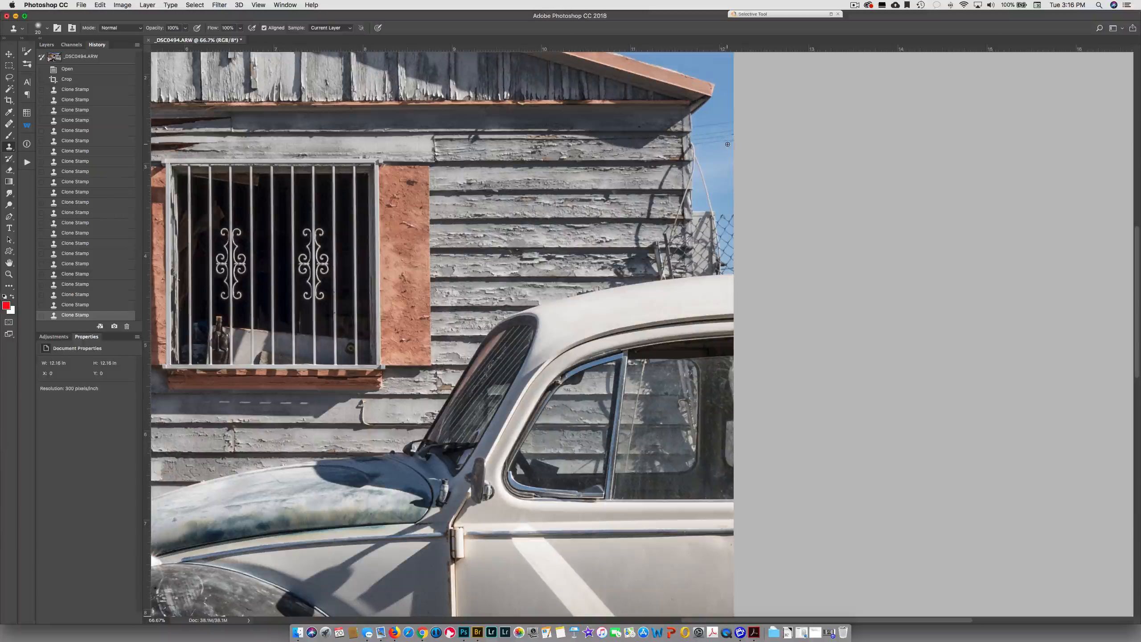
{"action": "left_click", "coordinate": [723, 148]}
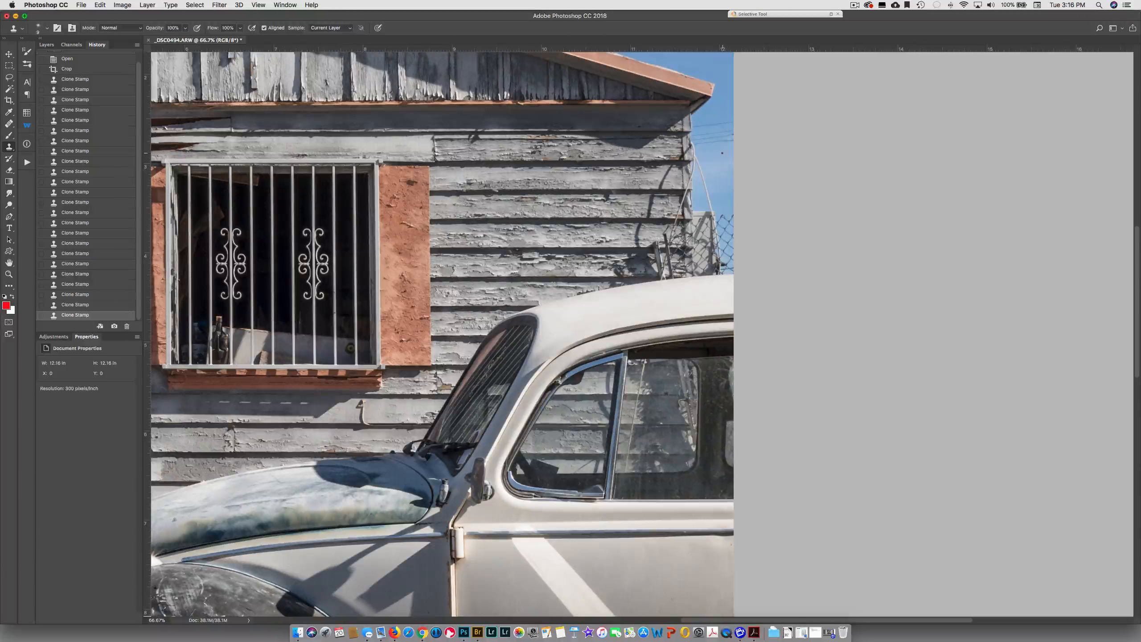
- Clone away the small dark frond remnants around the power lines at the photo's right edge, using a slightly larger brush
{"action": "key", "text": "super+plus"}
{"action": "key", "text": "super+plus"}
{"action": "left_click_drag", "start_coordinate": [722, 153], "coordinate": [820, 319]}
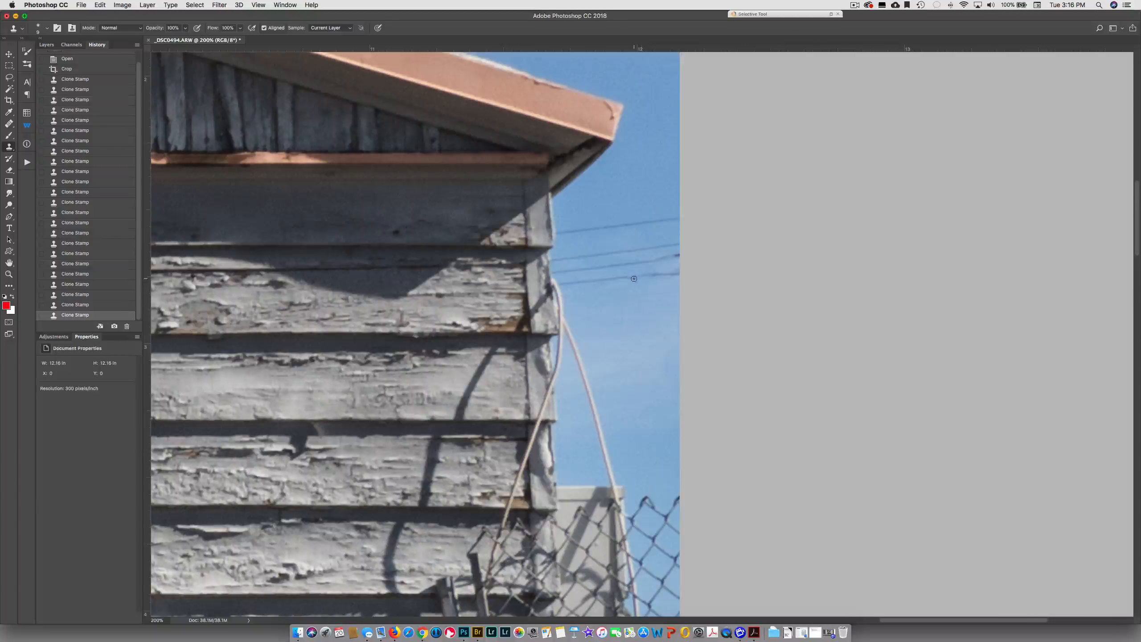
{"action": "key", "text": "bracketright"}
{"action": "left_click_drag", "start_coordinate": [653, 275], "coordinate": [676, 273]}
{"action": "left_click_drag", "start_coordinate": [667, 259], "coordinate": [700, 258]}
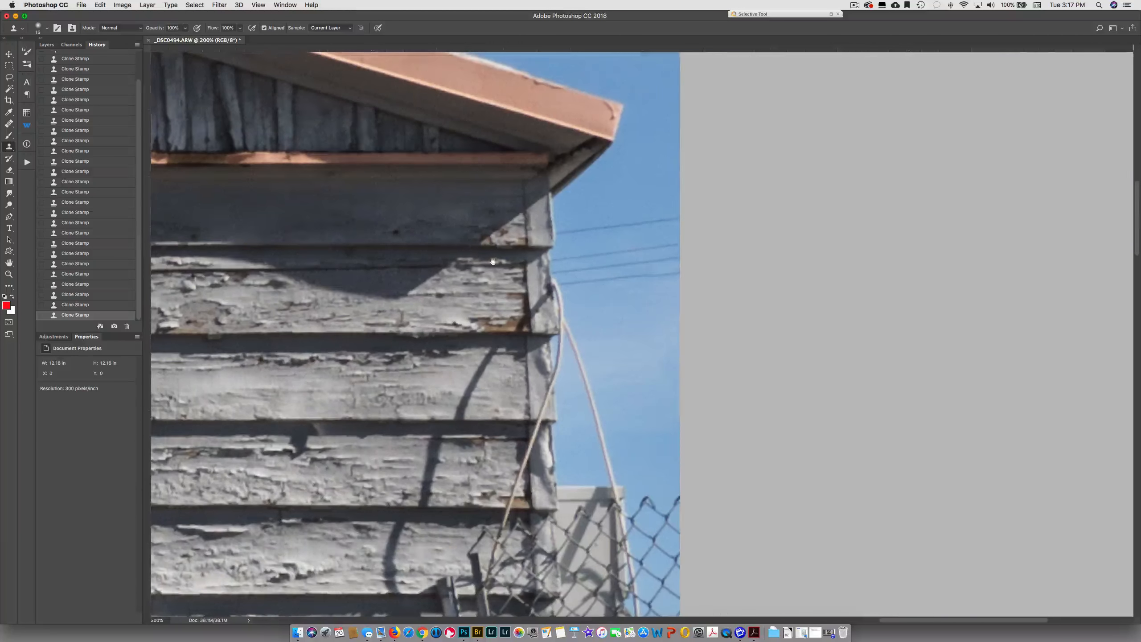
- Inspect the roof, walls, ground and car up close for remaining distractions, ending on the whole photo
{"action": "left_click_drag", "start_coordinate": [463, 248], "coordinate": [828, 364]}
{"action": "key", "text": "super+minus"}
{"action": "key", "text": "super+minus"}
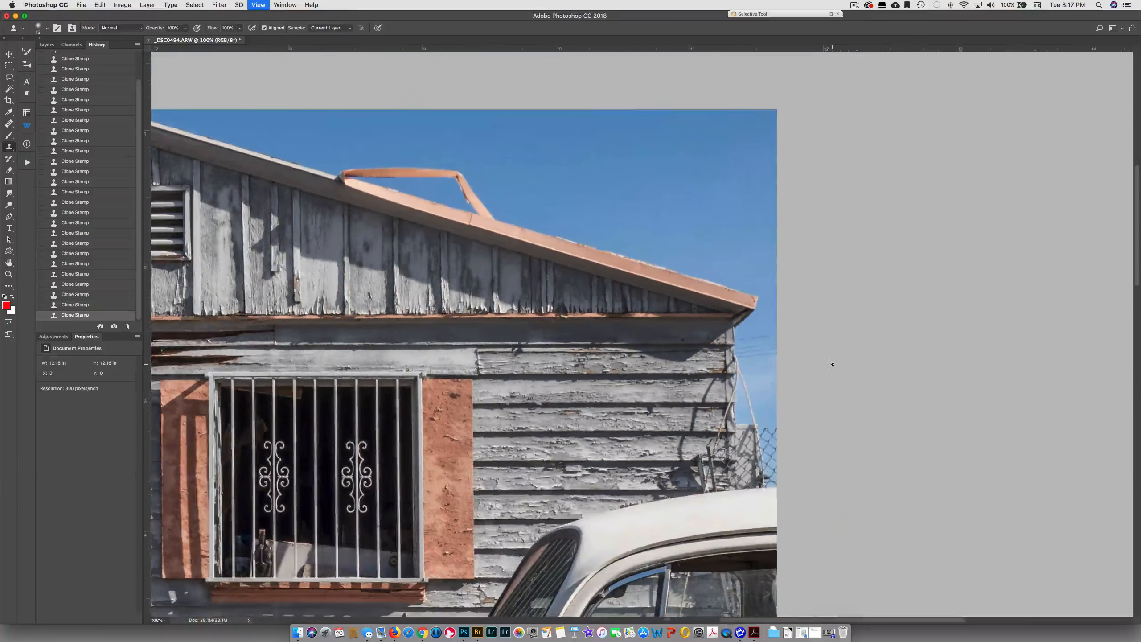
{"action": "left_click_drag", "start_coordinate": [407, 282], "coordinate": [987, 353]}
{"action": "left_click_drag", "start_coordinate": [453, 309], "coordinate": [763, 313]}
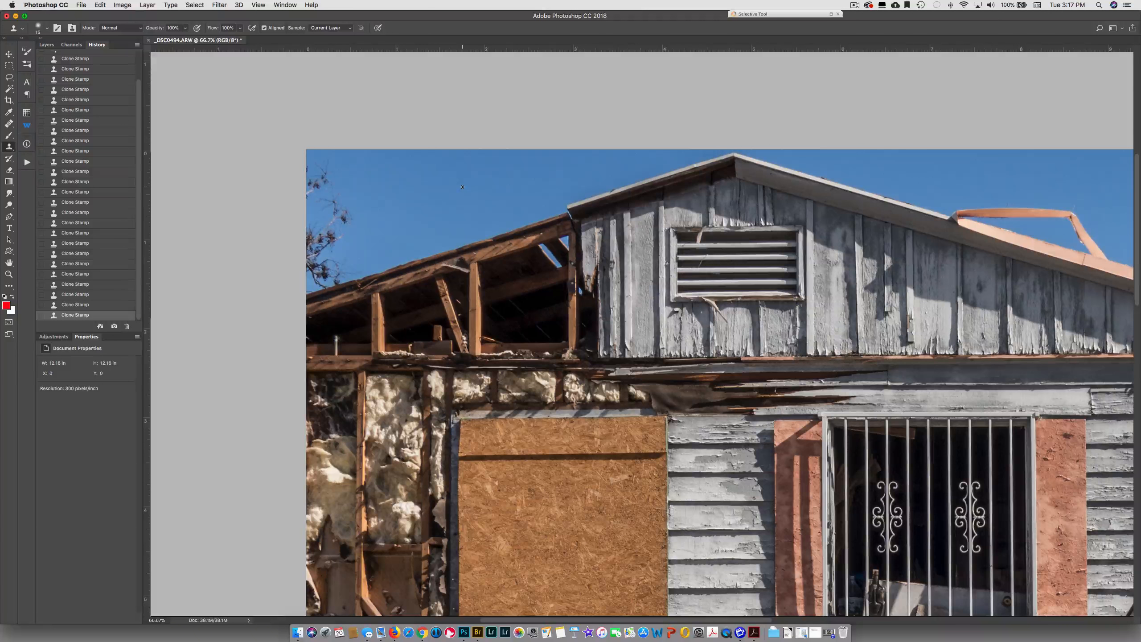
{"action": "left_click_drag", "start_coordinate": [550, 367], "coordinate": [528, 179]}
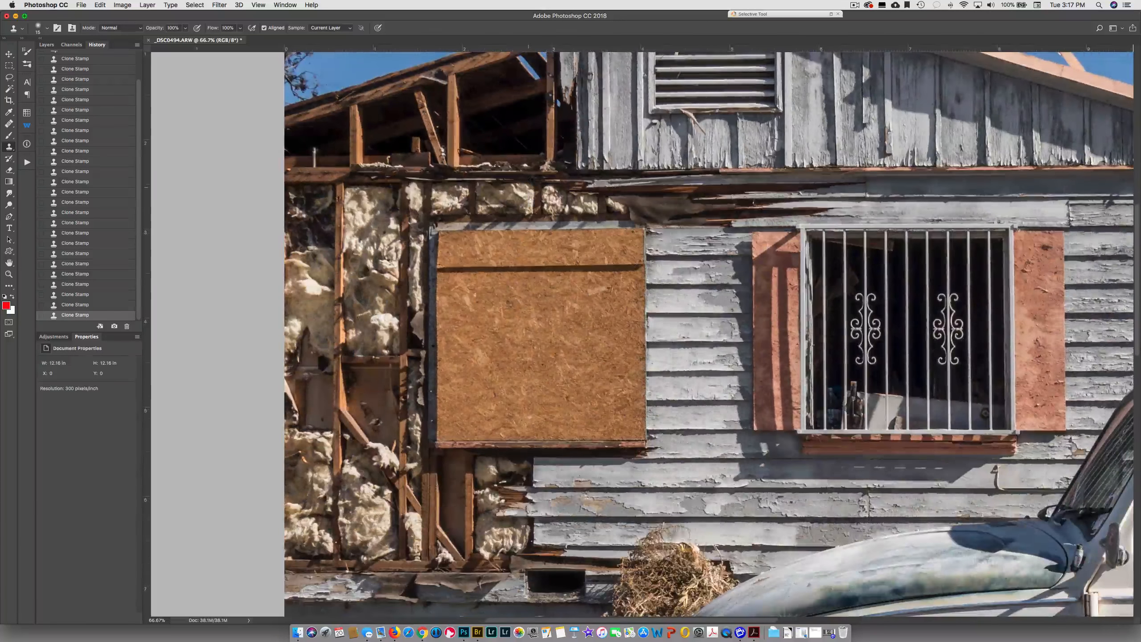
{"action": "scroll", "coordinate": [599, 372], "scroll_direction": "down", "scroll_amount": 10}
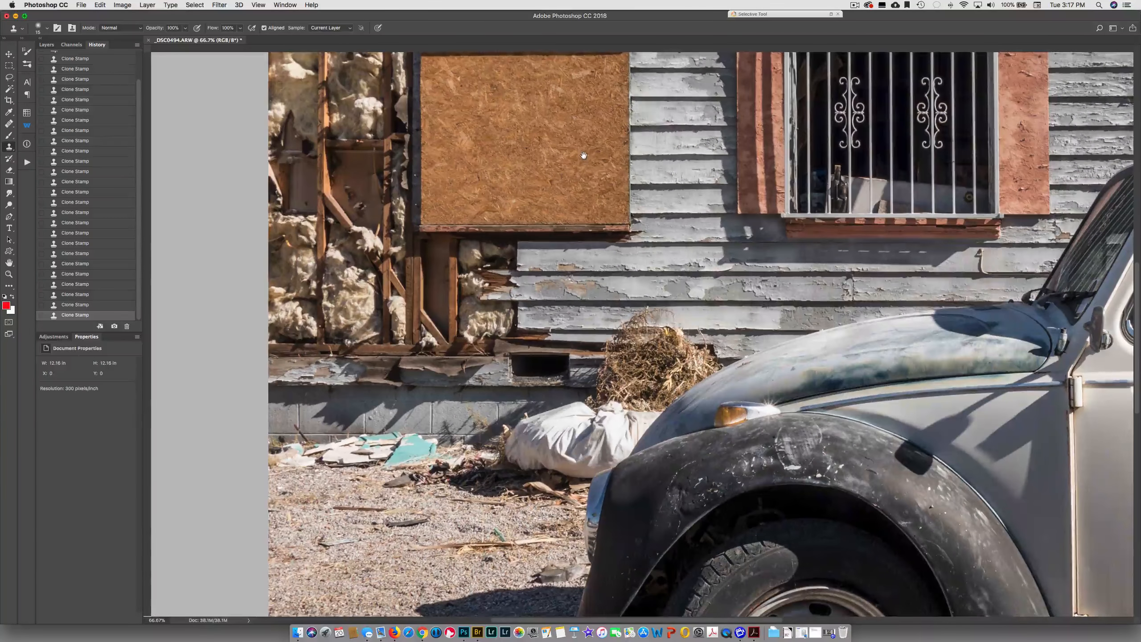
{"action": "scroll", "coordinate": [552, 205], "scroll_direction": "down", "scroll_amount": 8}
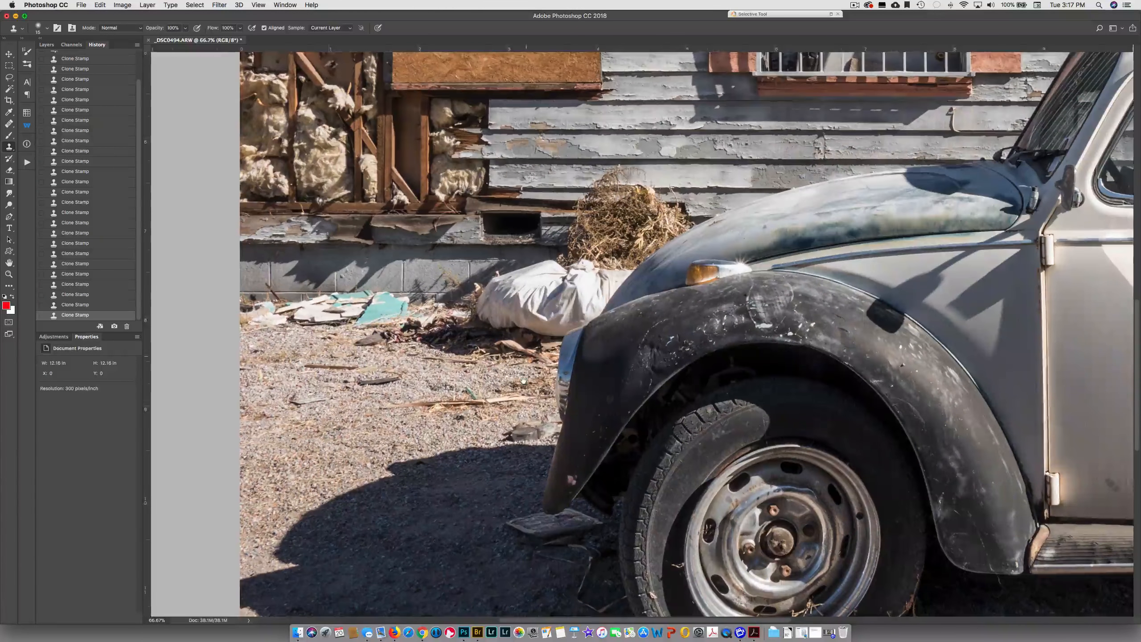
{"action": "scroll", "coordinate": [526, 254], "scroll_direction": "down", "scroll_amount": 4}
{"action": "scroll", "coordinate": [526, 254], "scroll_direction": "down", "scroll_amount": 5}
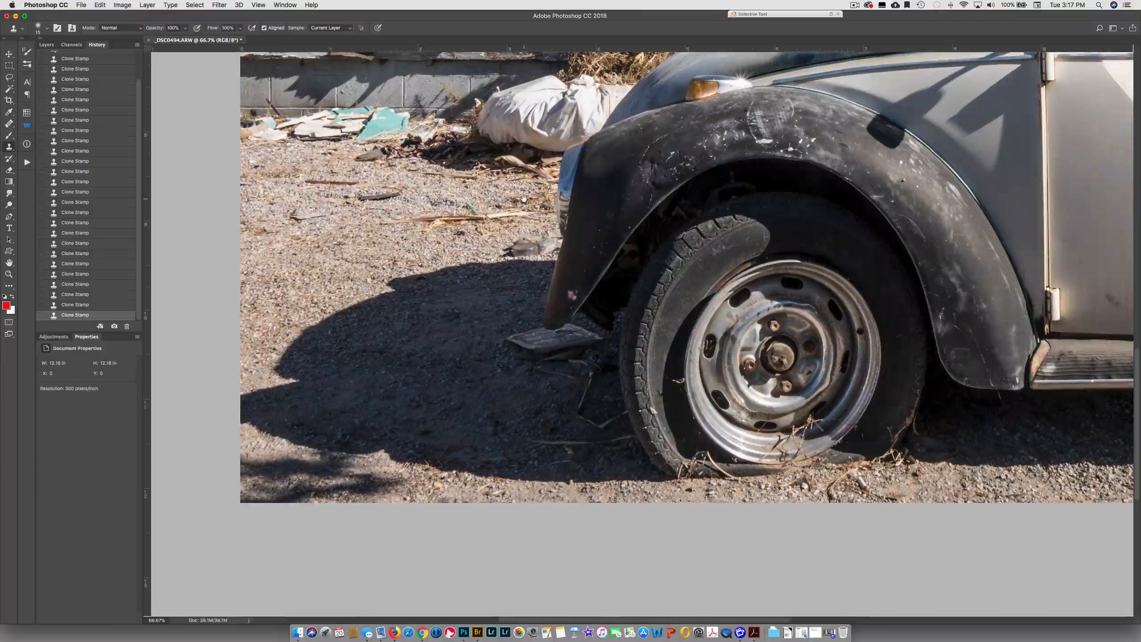
{"action": "key", "text": "super+r"}
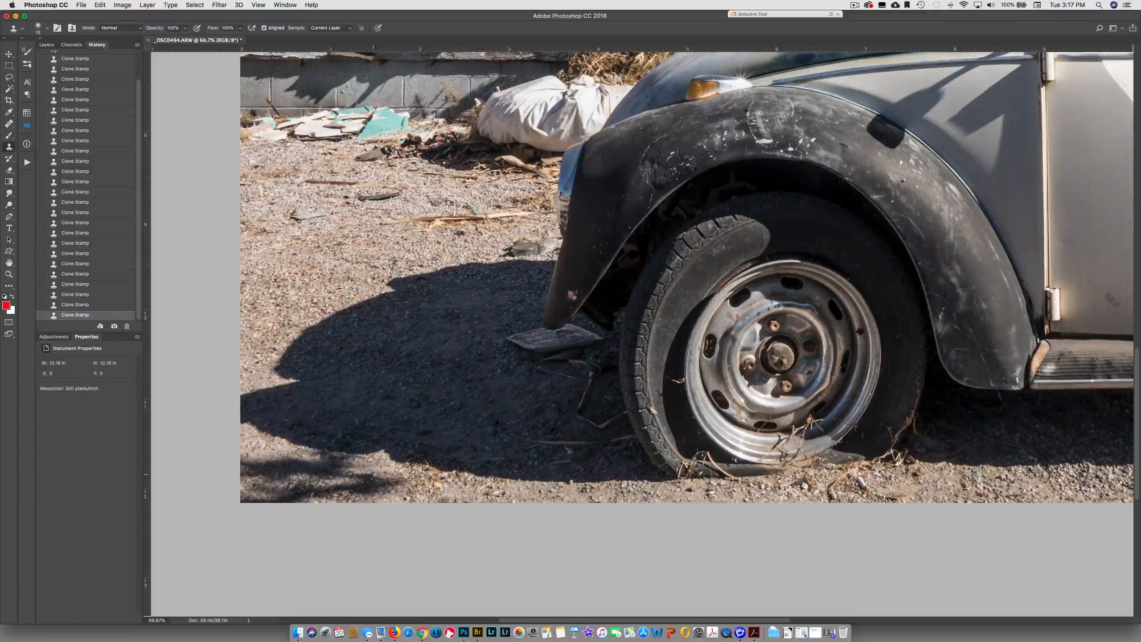
{"action": "left_click_drag", "start_coordinate": [680, 409], "coordinate": [400, 400]}
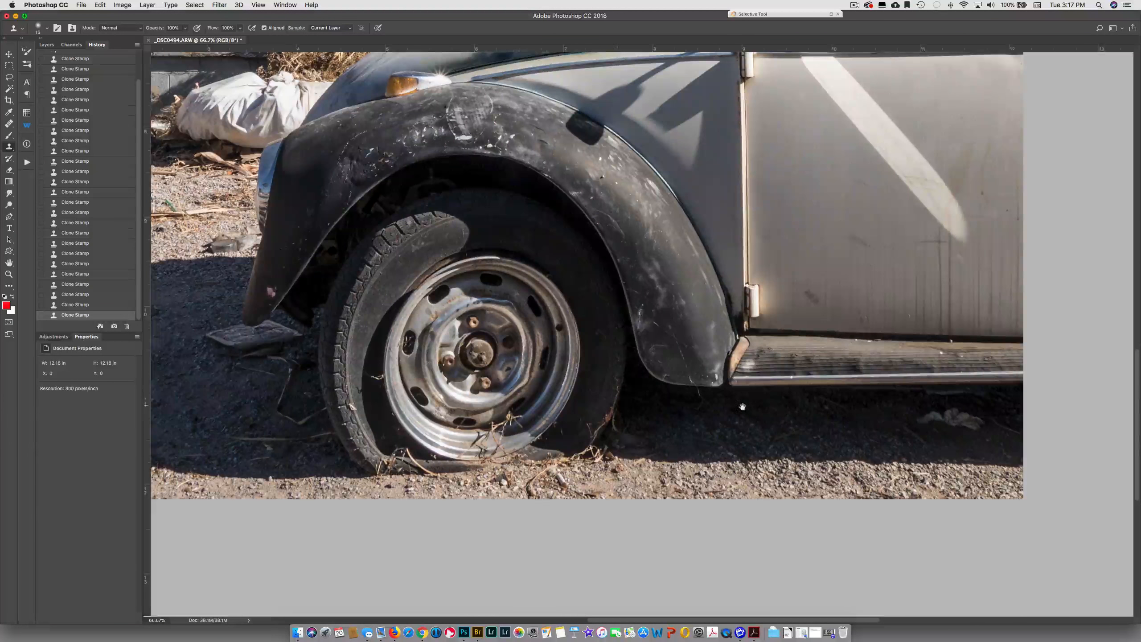
{"action": "left_click_drag", "start_coordinate": [855, 410], "coordinate": [793, 540]}
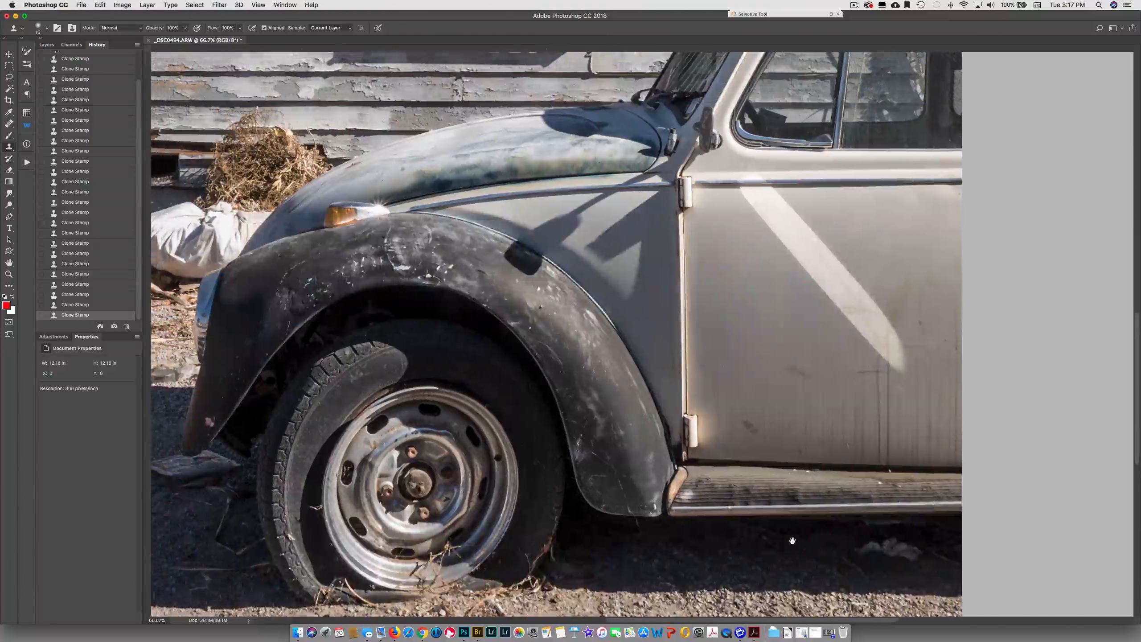
{"action": "left_click_drag", "start_coordinate": [582, 283], "coordinate": [718, 358]}
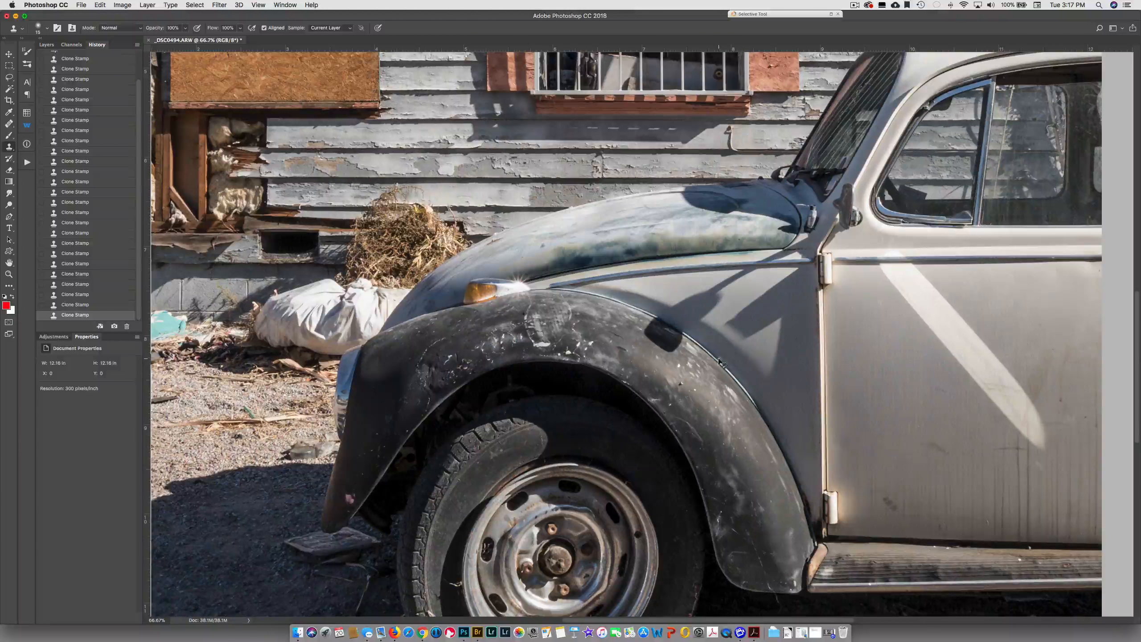
{"action": "key", "text": "super+minus"}
{"action": "key", "text": "super+r"}
{"action": "key", "text": "super+minus"}
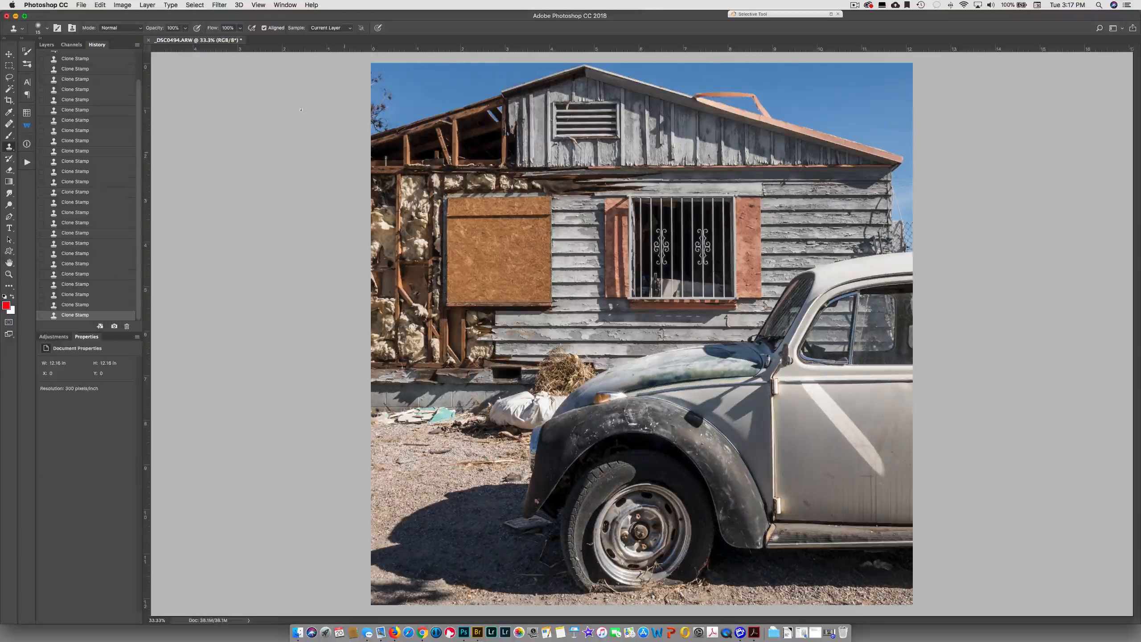
- Add a Black & White adjustment layer above the Background and raise its Reds to 94 by adjusting on the car door
{"action": "left_click", "coordinate": [46, 45]}
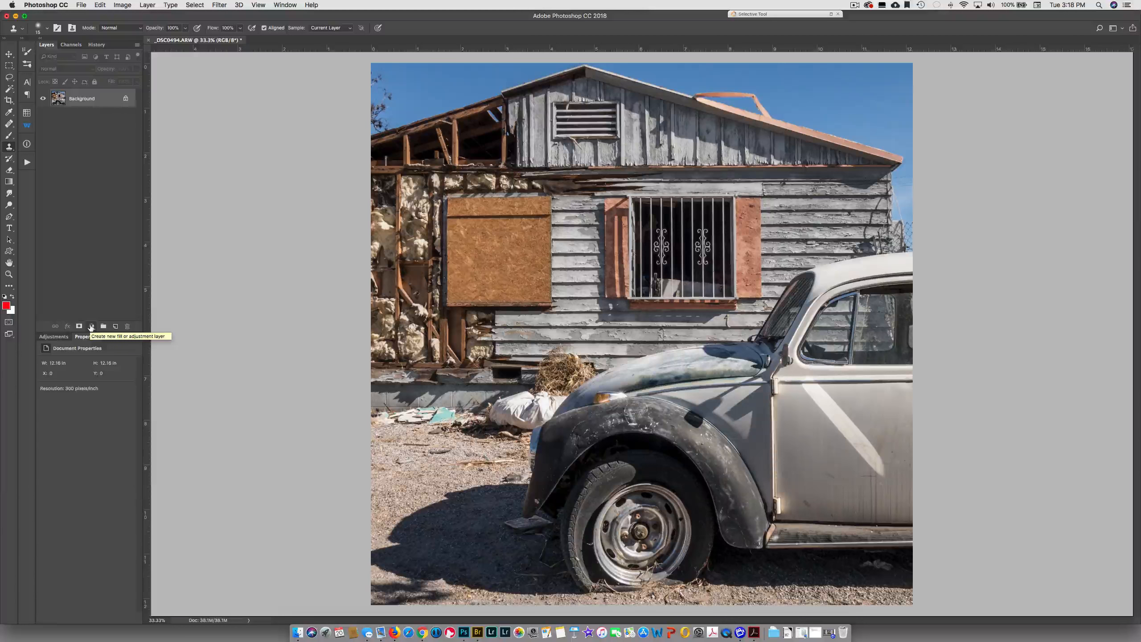
{"action": "left_click", "coordinate": [91, 327]}
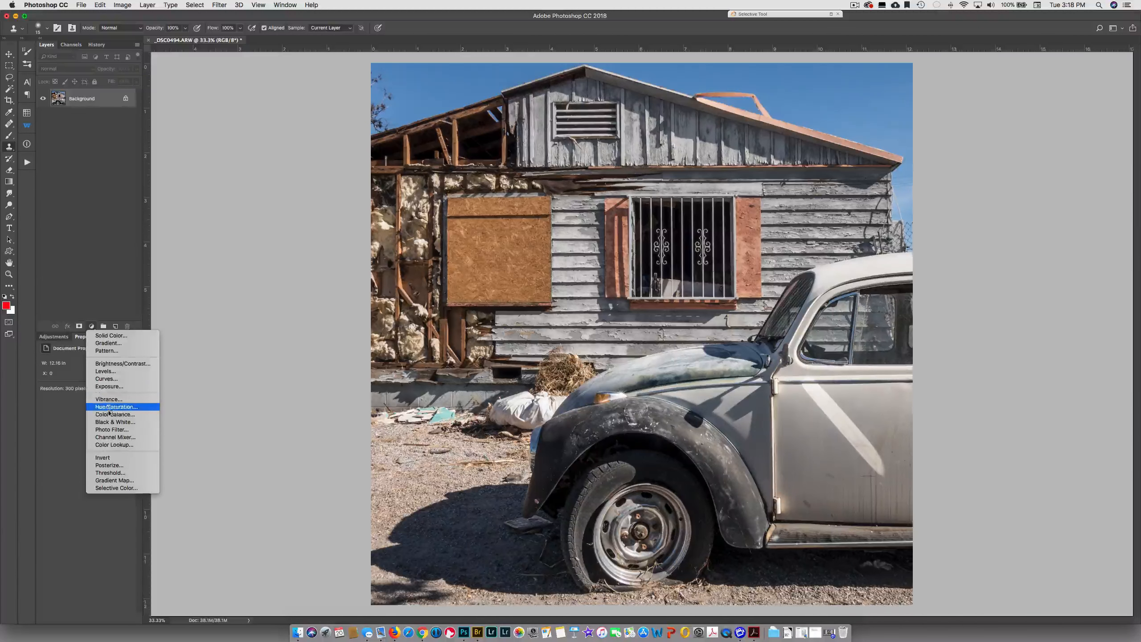
{"action": "left_click", "coordinate": [111, 422]}
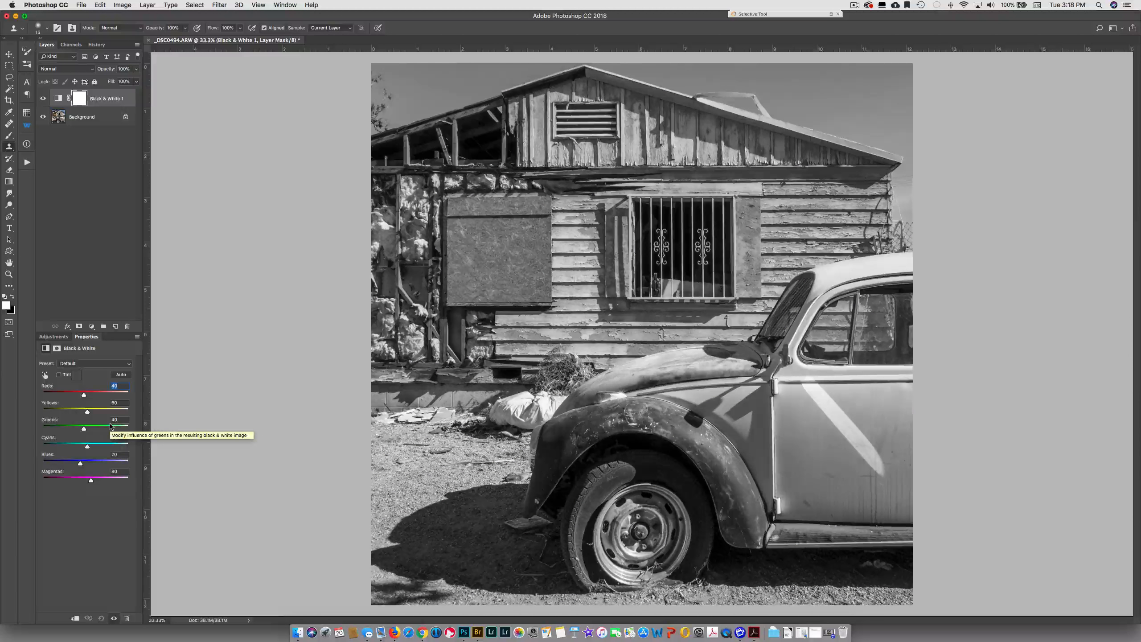
{"action": "left_click", "coordinate": [45, 374]}
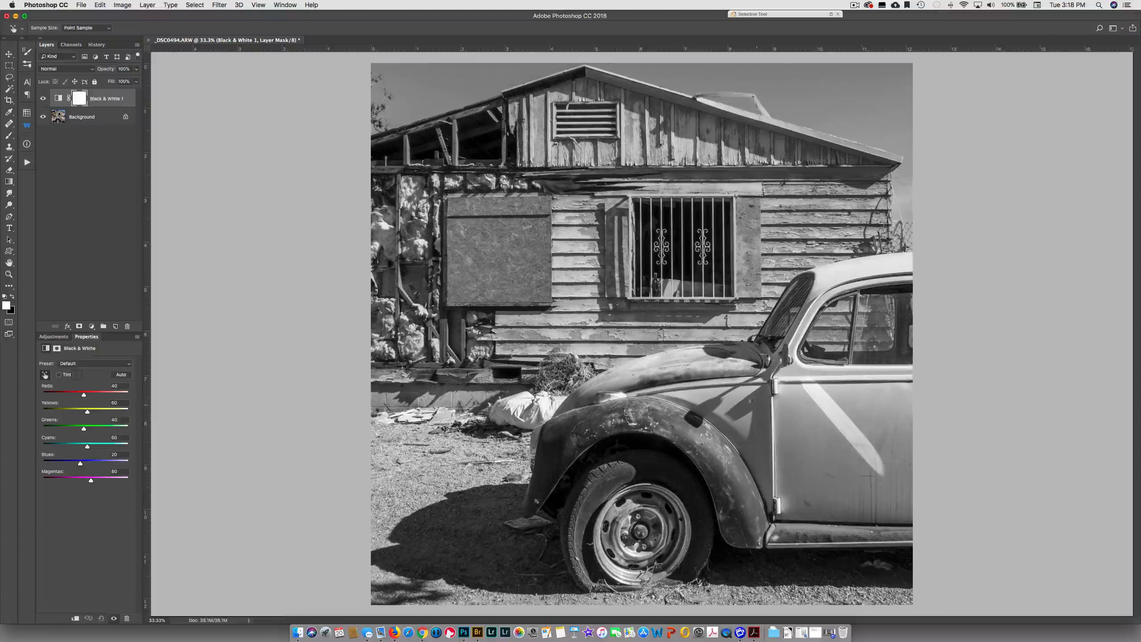
{"action": "mouse_move", "coordinate": [799, 422]}
{"action": "left_mouse_down"}
{"action": "mouse_move", "coordinate": [844, 426]}
{"action": "mouse_move", "coordinate": [763, 424]}
{"action": "mouse_move", "coordinate": [823, 425]}
{"action": "mouse_move", "coordinate": [802, 426]}
{"action": "left_mouse_up"}
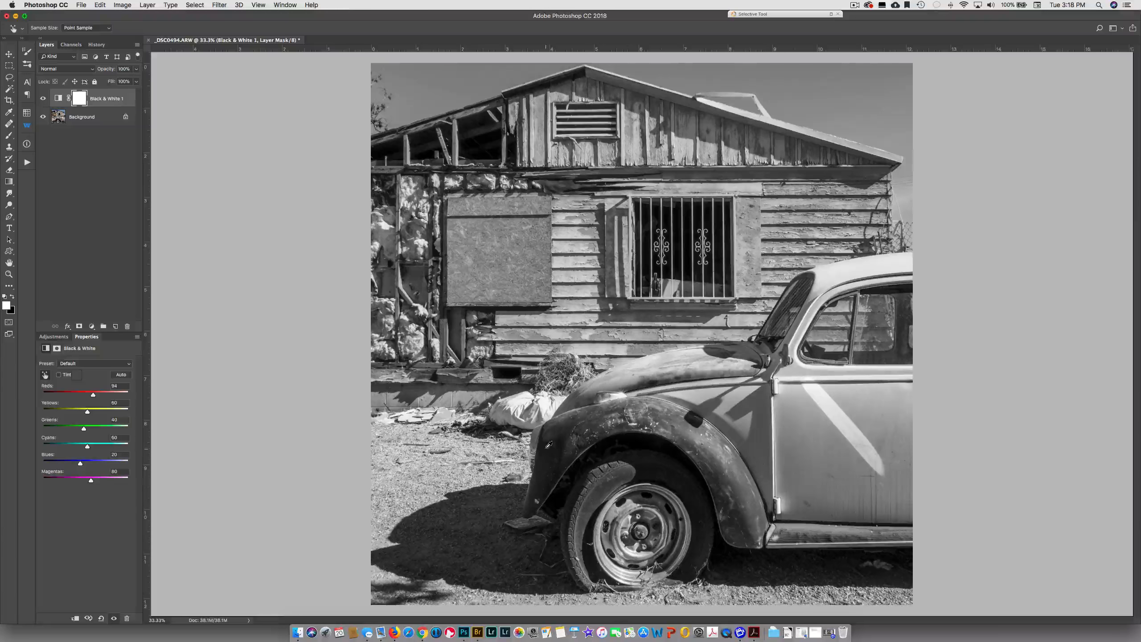
- Lower the Black & White layer's Blues to about -5 and raise its Yellows to 114 by adjusting on the image
{"action": "left_click", "coordinate": [547, 449]}
{"action": "left_click_drag", "start_coordinate": [546, 449], "coordinate": [539, 449]}
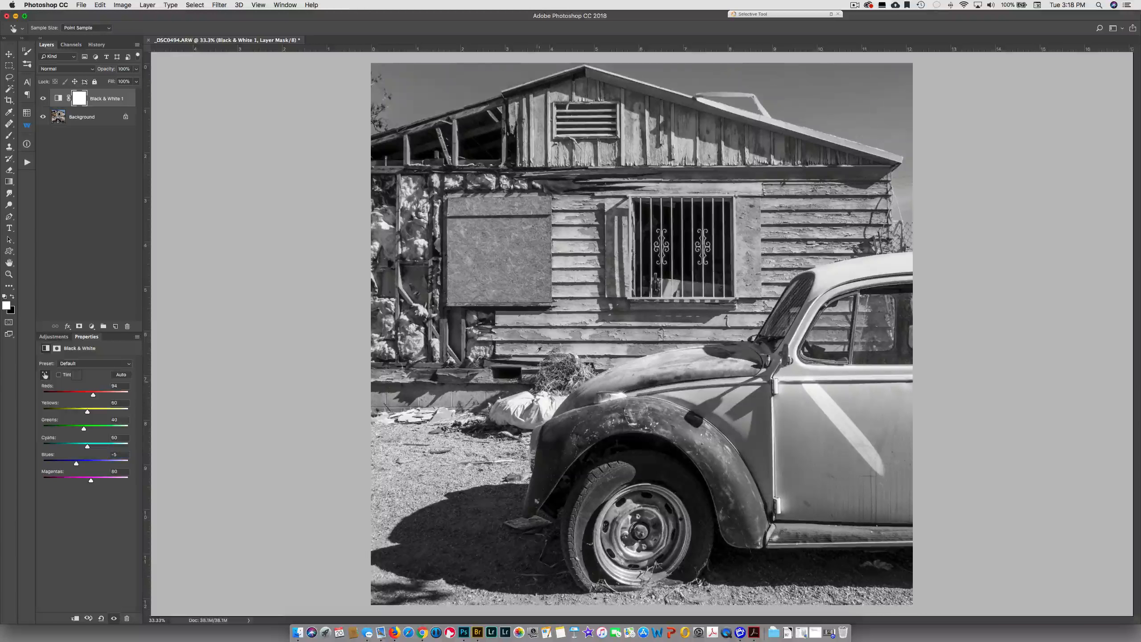
{"action": "left_click", "coordinate": [551, 335]}
{"action": "left_click_drag", "start_coordinate": [550, 334], "coordinate": [573, 337]}
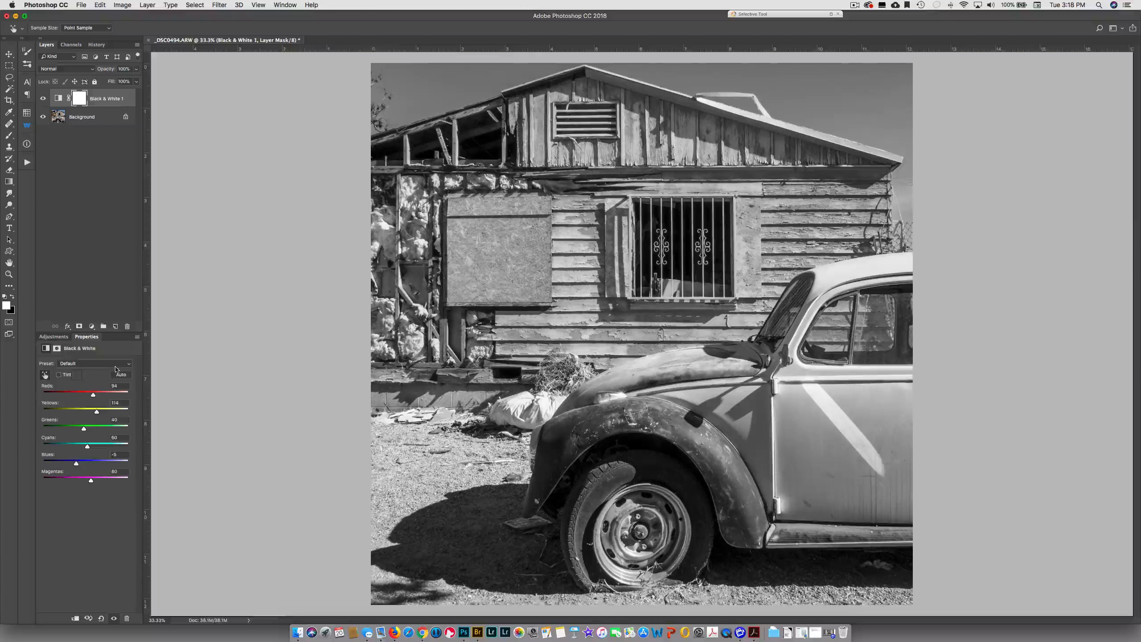
- Add a Curves adjustment layer and boost contrast by darkening the shadows at the house's foundation and brightening the highlights on the wall siding
{"action": "left_click", "coordinate": [92, 326]}
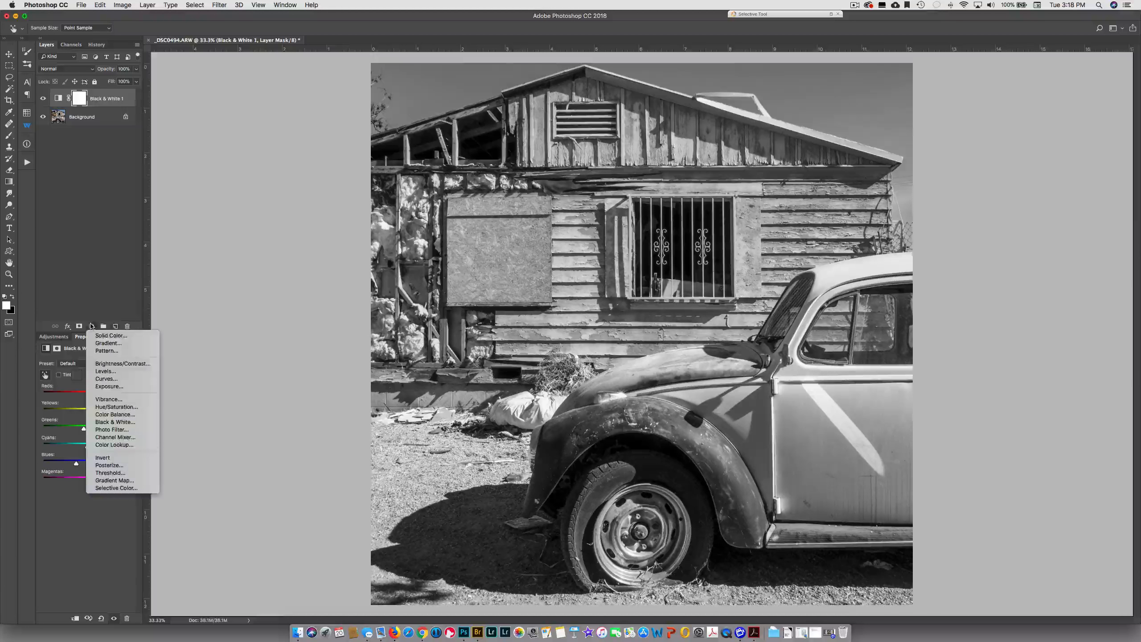
{"action": "left_click", "coordinate": [106, 378]}
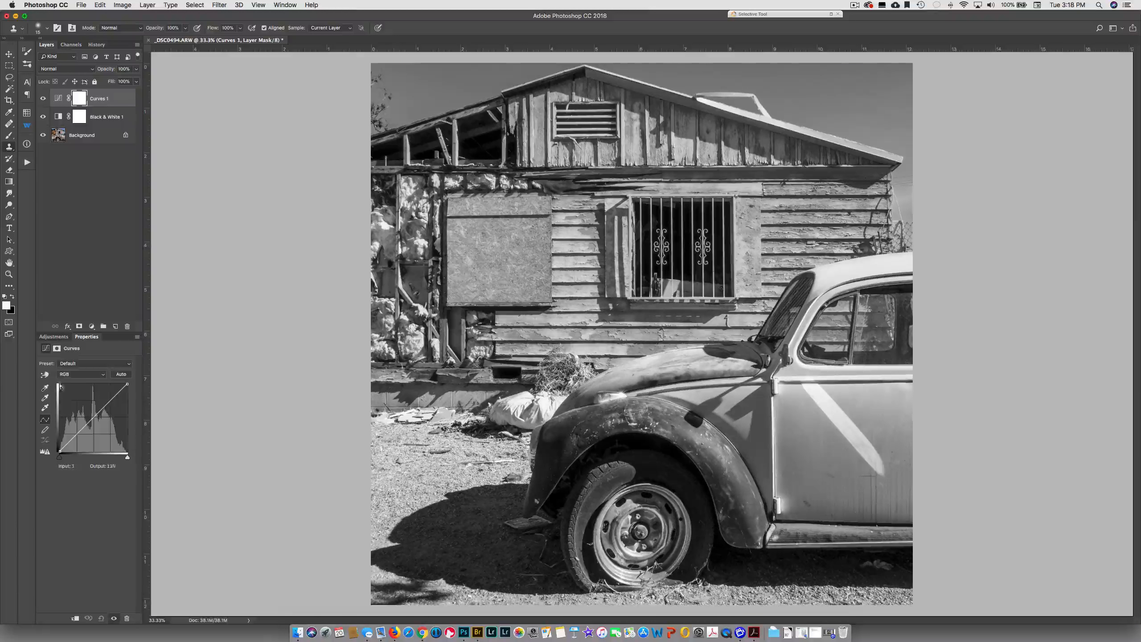
{"action": "left_click", "coordinate": [46, 375]}
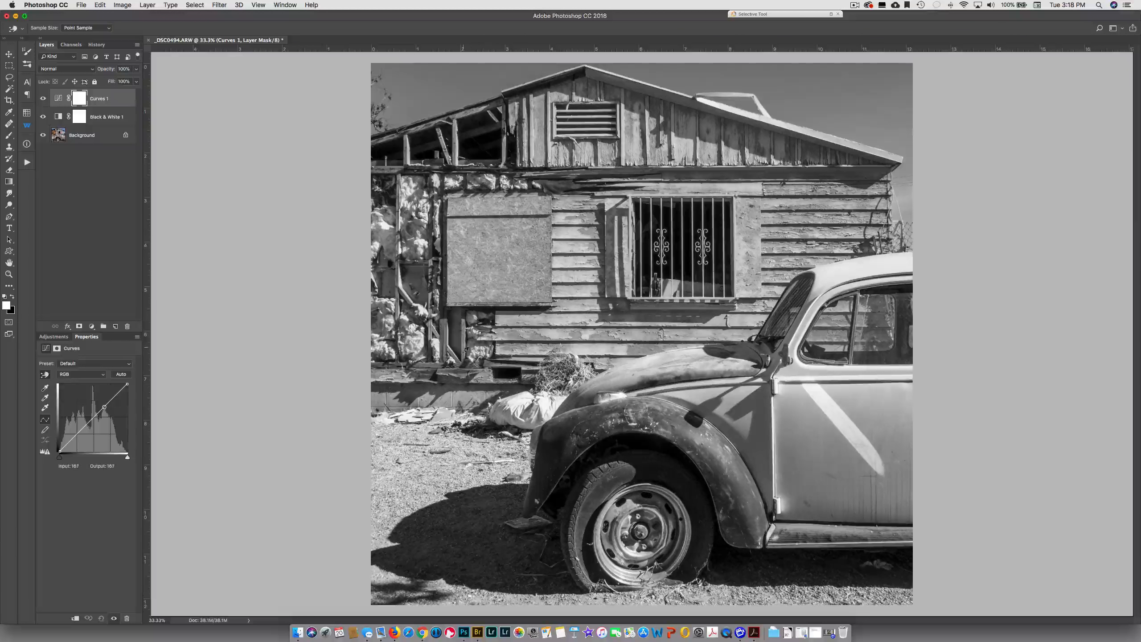
{"action": "left_click_drag", "start_coordinate": [442, 389], "coordinate": [441, 402]}
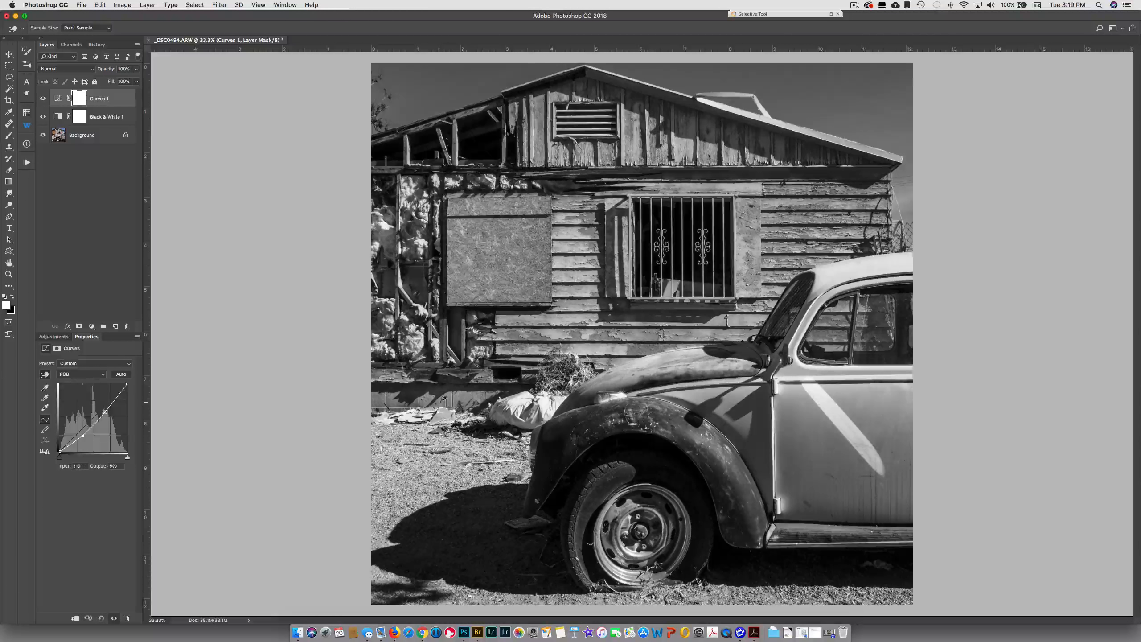
{"action": "left_click_drag", "start_coordinate": [578, 313], "coordinate": [579, 290]}
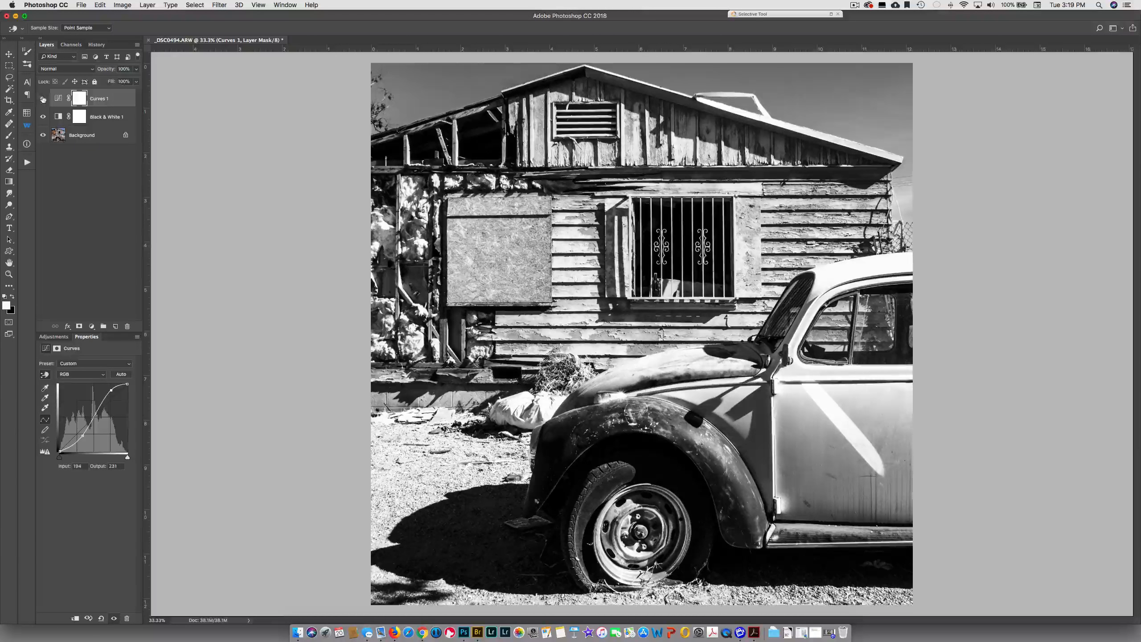
- Soften the contrast curve to input 194, output 219 in the highlights and 76 to 66 in the shadows, comparing with the layer hidden
{"action": "left_click", "coordinate": [43, 99]}
{"action": "left_click", "coordinate": [43, 98]}
{"action": "left_click_drag", "start_coordinate": [110, 390], "coordinate": [111, 393]}
{"action": "left_click_drag", "start_coordinate": [82, 436], "coordinate": [80, 433]}
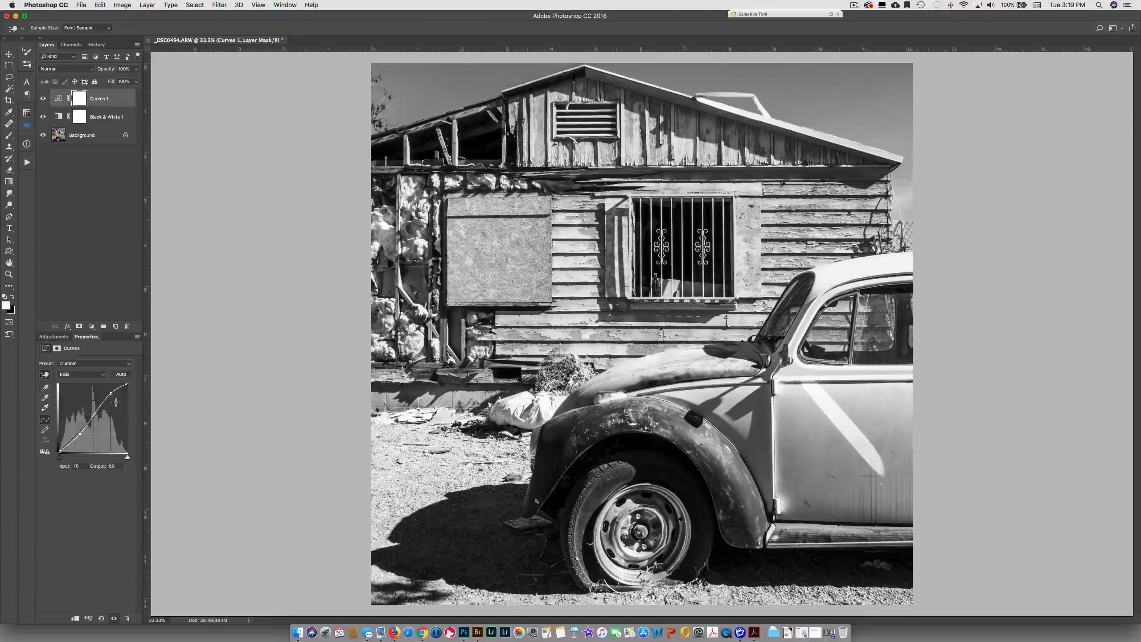
{"action": "left_click", "coordinate": [111, 393]}
{"action": "left_click", "coordinate": [43, 98]}
{"action": "left_click", "coordinate": [43, 99]}
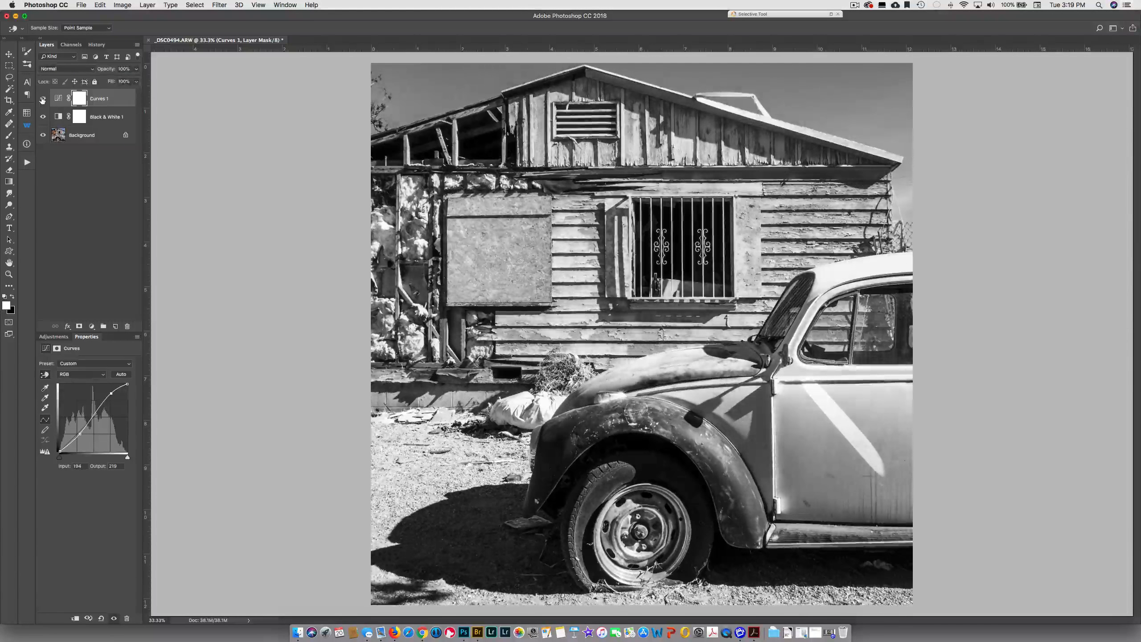
{"action": "left_click", "coordinate": [43, 99]}
{"action": "left_click", "coordinate": [43, 98]}
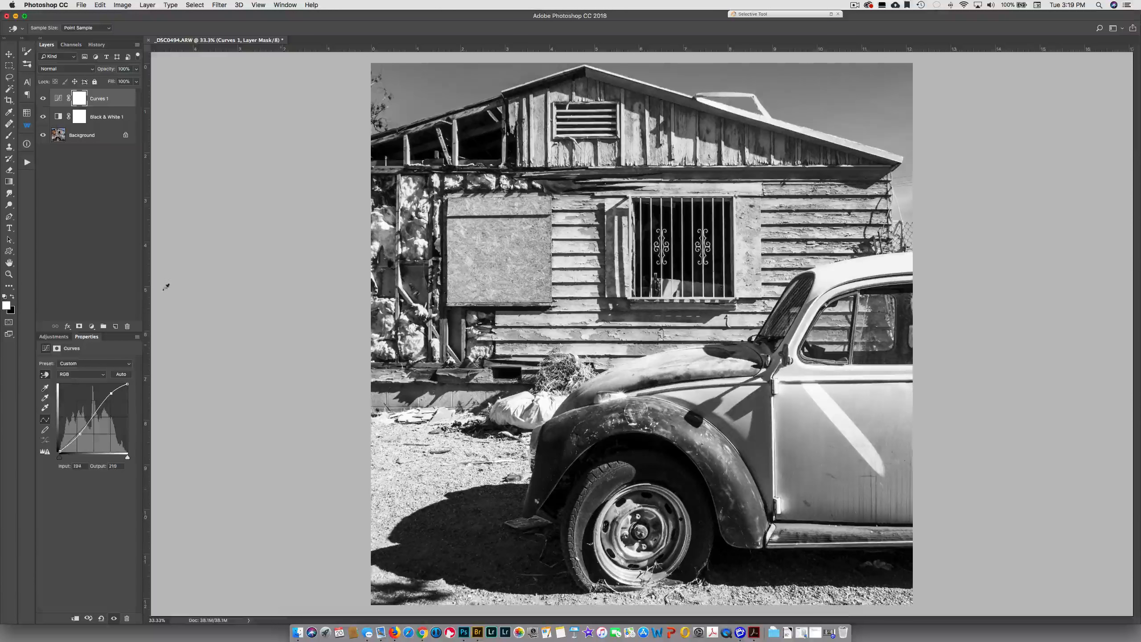
- Paint black on the Curves 1 mask over the front tire and fender with a 250-pixel brush at 50% opacity
{"action": "left_click", "coordinate": [78, 98]}
{"action": "key", "text": "s"}
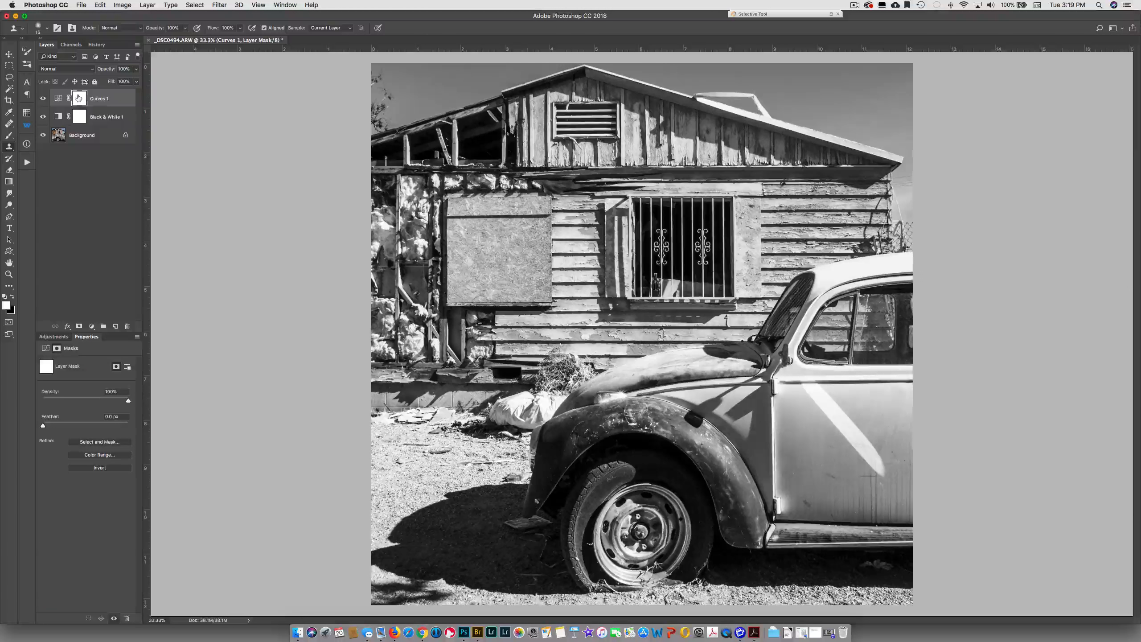
{"action": "key", "text": "b"}
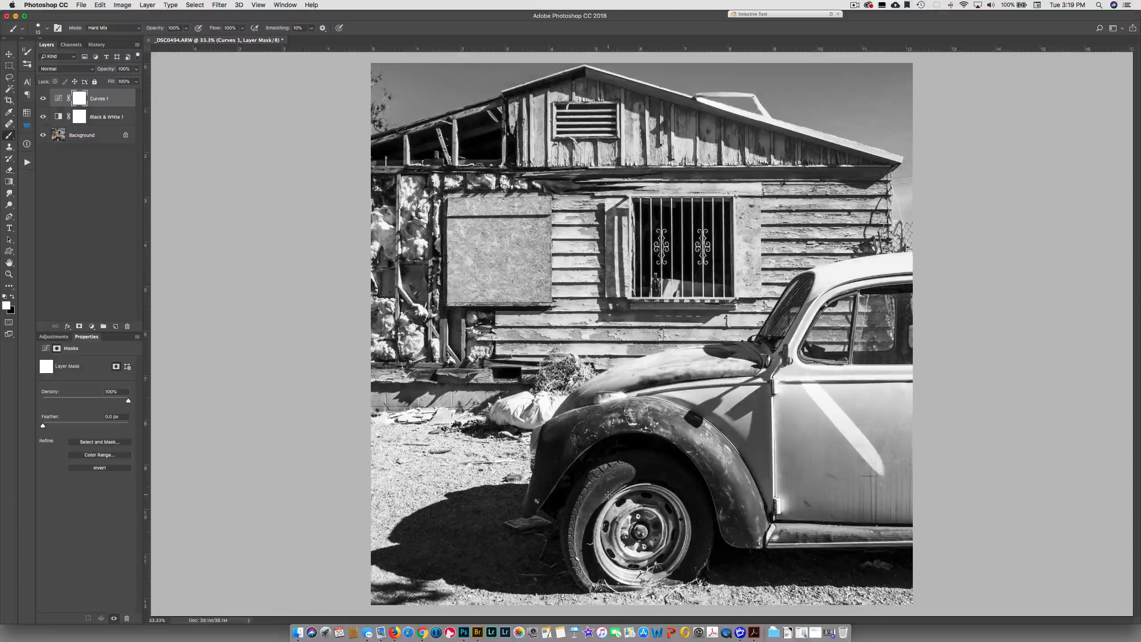
{"action": "key", "text": "bracketright"}
{"action": "key", "text": "bracketright"}
{"action": "key", "text": "bracketright"}
{"action": "key", "text": "bracketright"}
{"action": "key", "text": "bracketright"}
{"action": "key", "text": "bracketright"}
{"action": "key", "text": "bracketright"}
{"action": "key", "text": "bracketright"}
{"action": "key", "text": "bracketright"}
{"action": "key", "text": "bracketright"}
{"action": "key", "text": "bracketright"}
{"action": "key", "text": "bracketright"}
{"action": "key", "text": "bracketright"}
{"action": "key", "text": "bracketright"}
{"action": "key", "text": "bracketright"}
{"action": "key", "text": "bracketright"}
{"action": "key", "text": "bracketright"}
{"action": "key", "text": "bracketright"}
{"action": "key", "text": "bracketright"}
{"action": "key", "text": "bracketright"}
{"action": "key", "text": "bracketright"}
{"action": "key", "text": "bracketright"}
{"action": "key", "text": "bracketright"}
{"action": "key", "text": "bracketright"}
{"action": "key", "text": "x"}
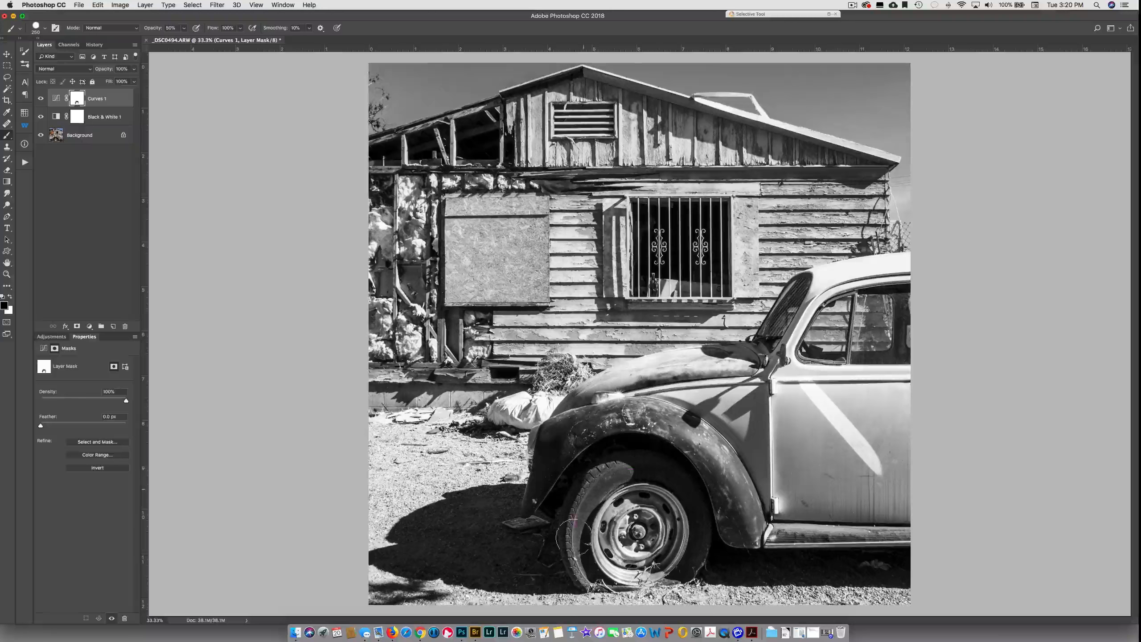
{"action": "mouse_move", "coordinate": [655, 562]}
{"action": "left_mouse_down"}
{"action": "mouse_move", "coordinate": [645, 498]}
{"action": "mouse_move", "coordinate": [594, 499]}
{"action": "left_mouse_up"}
{"action": "mouse_move", "coordinate": [541, 474]}
{"action": "left_mouse_down"}
{"action": "mouse_move", "coordinate": [552, 452]}
{"action": "mouse_move", "coordinate": [599, 429]}
{"action": "mouse_move", "coordinate": [654, 432]}
{"action": "mouse_move", "coordinate": [676, 447]}
{"action": "mouse_move", "coordinate": [627, 433]}
{"action": "left_mouse_up"}
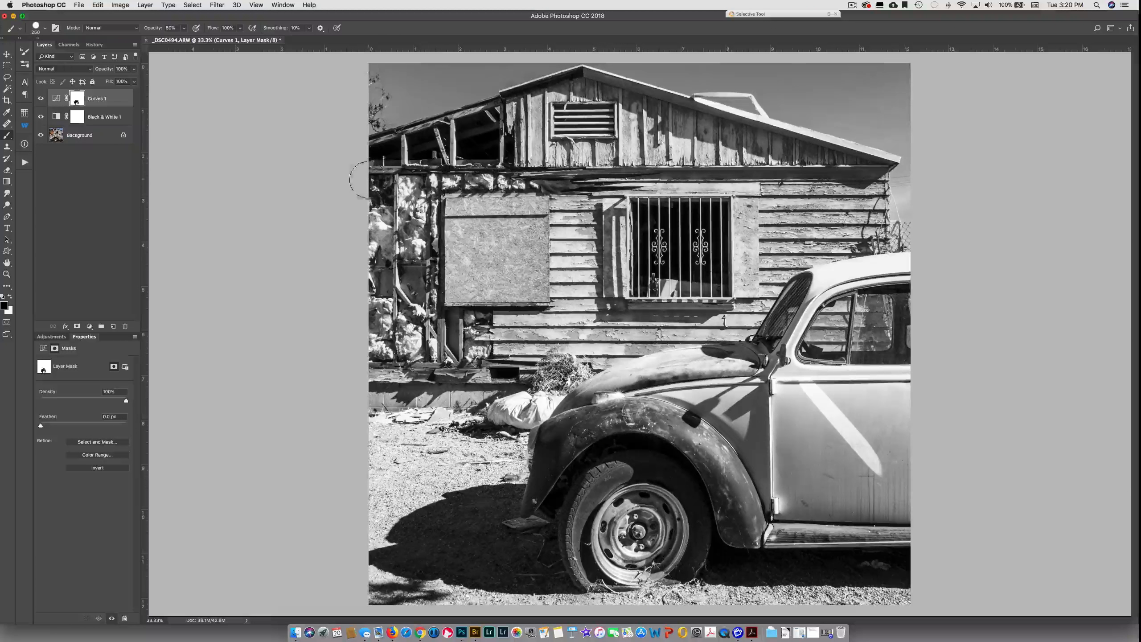
- Compare the photo with and without the Curves 1 layer to judge the masked wheel and dark areas
{"action": "left_click", "coordinate": [40, 99]}
{"action": "left_click", "coordinate": [41, 99]}
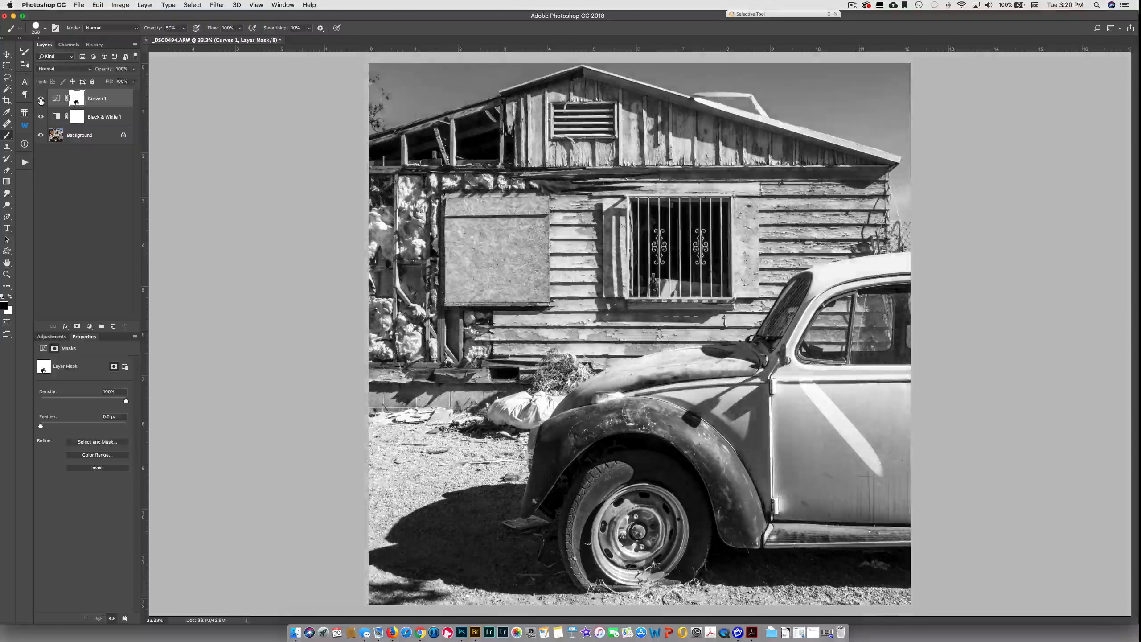
{"action": "left_click", "coordinate": [40, 99]}
{"action": "left_click", "coordinate": [40, 99]}
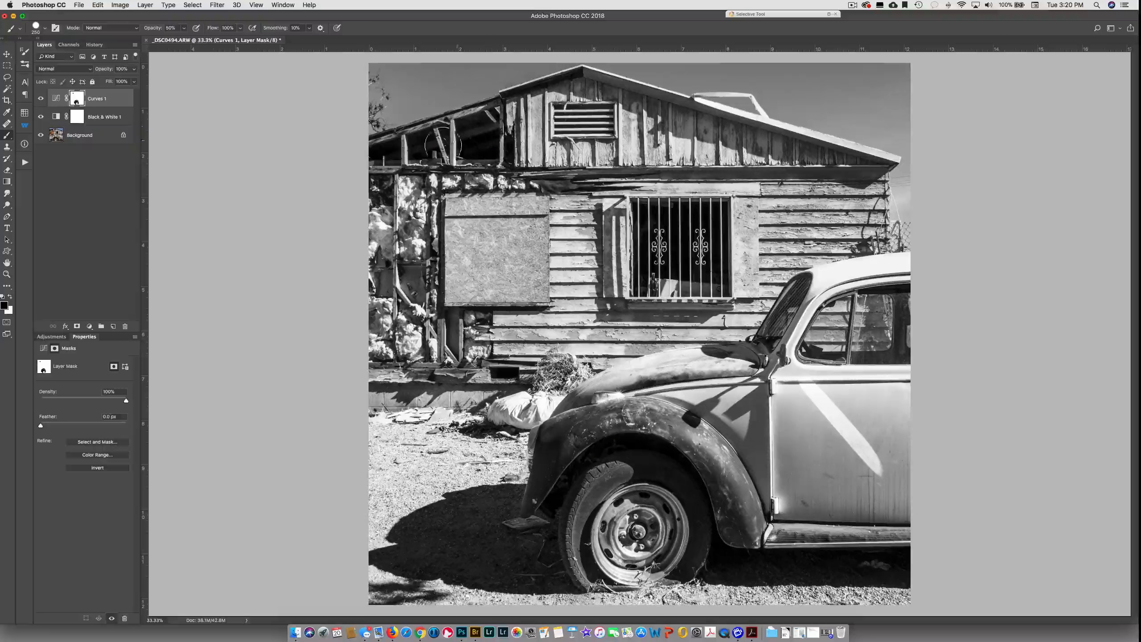
{"action": "left_click", "coordinate": [41, 98]}
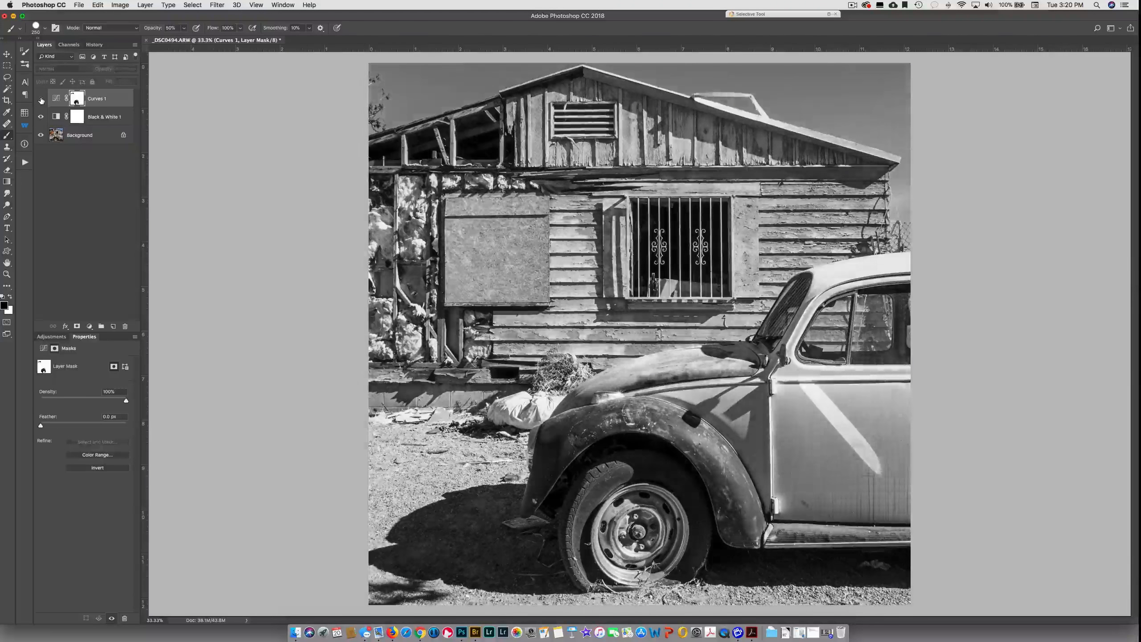
{"action": "left_click", "coordinate": [41, 98]}
{"action": "left_click", "coordinate": [41, 99]}
{"action": "left_click", "coordinate": [41, 98]}
{"action": "left_click", "coordinate": [41, 98]}
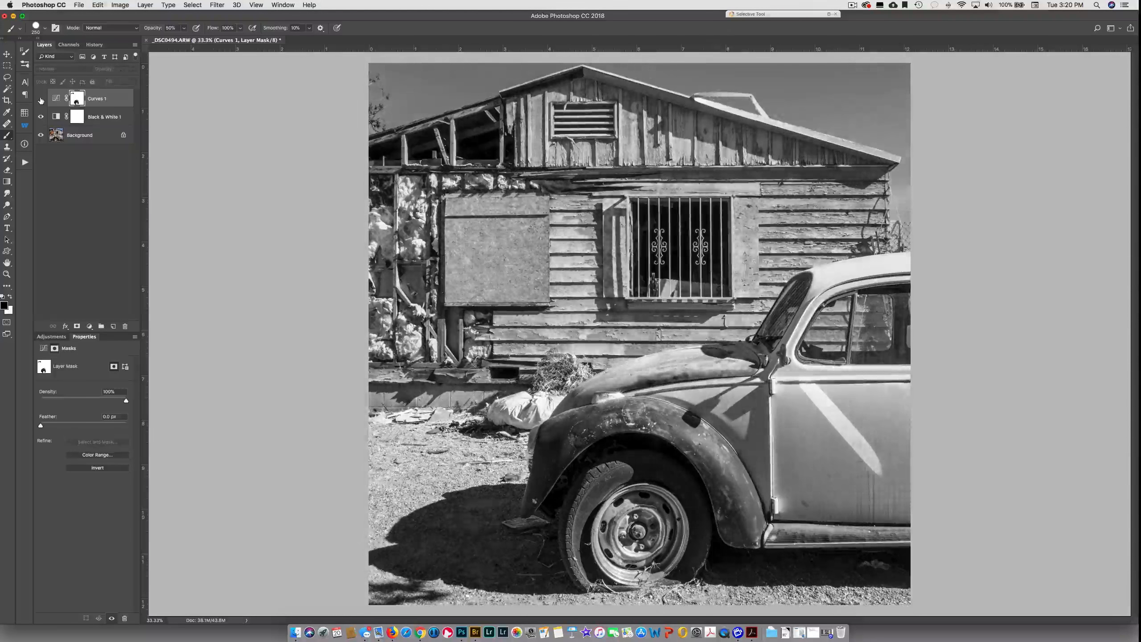
{"action": "left_click", "coordinate": [41, 98]}
{"action": "left_click", "coordinate": [41, 98]}
{"action": "left_click", "coordinate": [41, 98]}
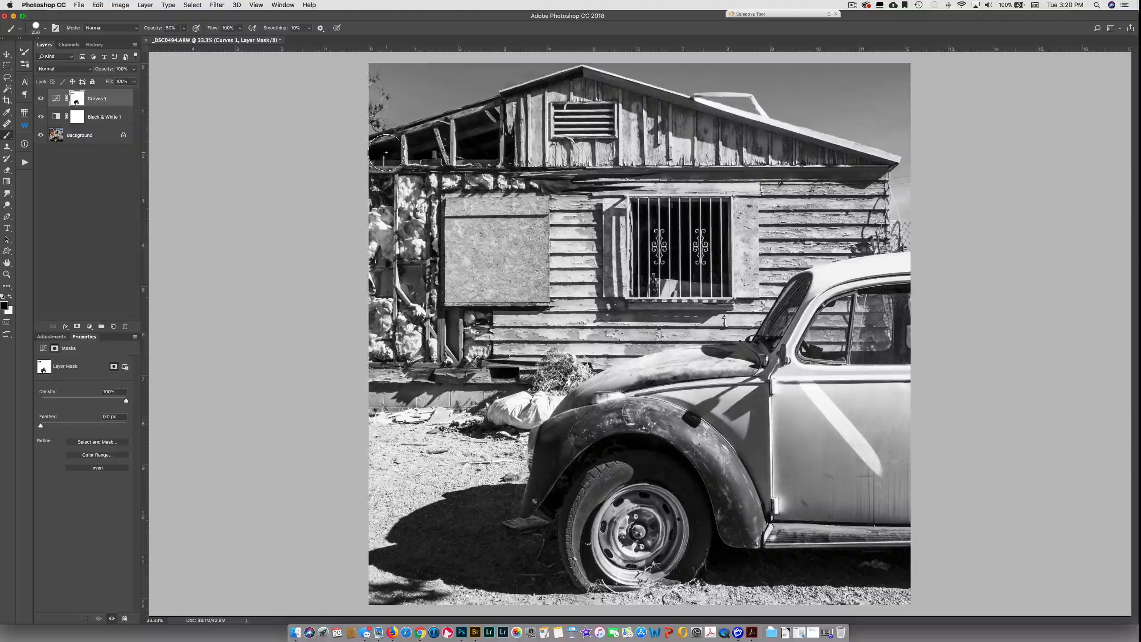
- Reduce the brush size to 175 and check the masked Curves 1 result against the hidden layer
{"action": "key", "text": "bracketleft"}
{"action": "key", "text": "bracketleft"}
{"action": "left_click", "coordinate": [40, 99]}
{"action": "left_click", "coordinate": [40, 99]}
- Add a second Curves layer above Curves 1, darken the plywood board's tone and raise the highlight point to input 191, output 203
{"action": "left_click", "coordinate": [117, 100]}
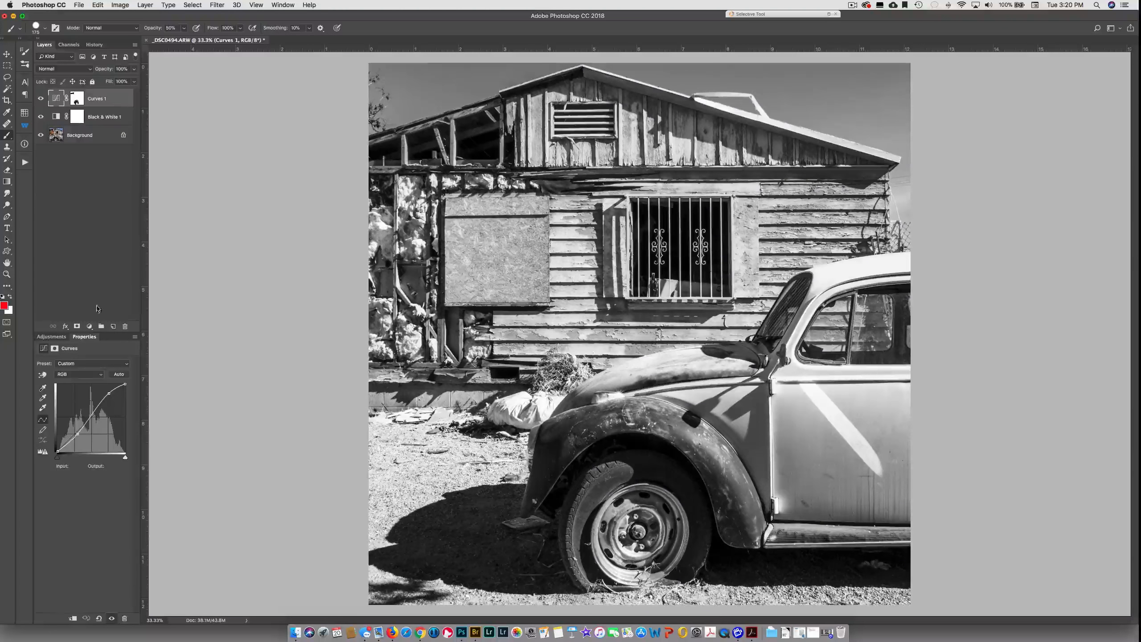
{"action": "left_click", "coordinate": [90, 326]}
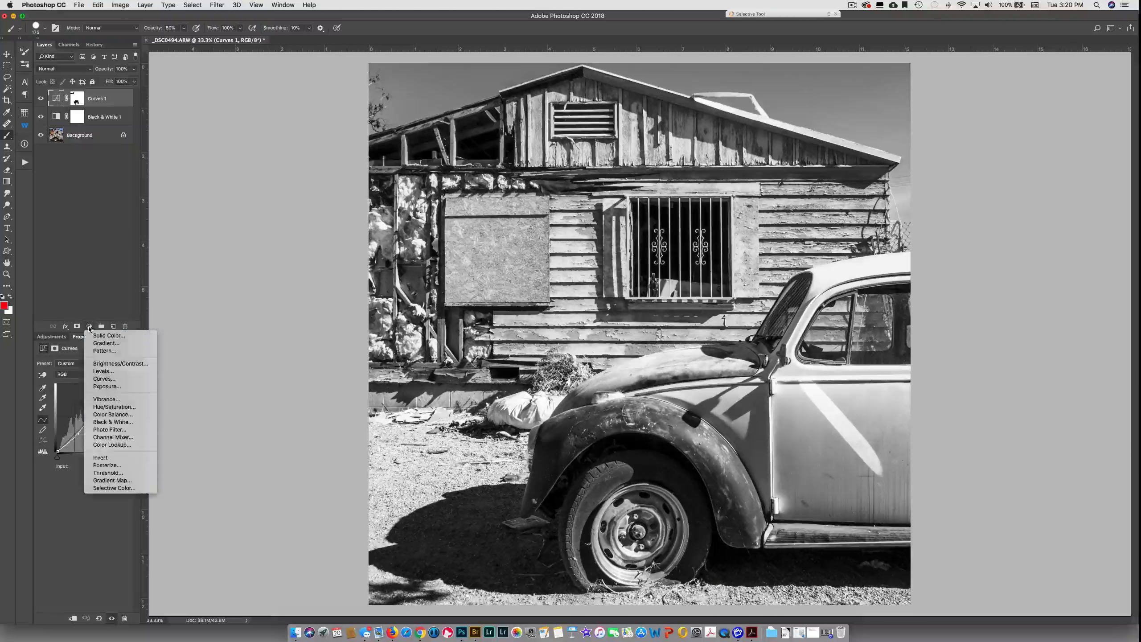
{"action": "left_click", "coordinate": [103, 379]}
{"action": "left_click", "coordinate": [43, 374]}
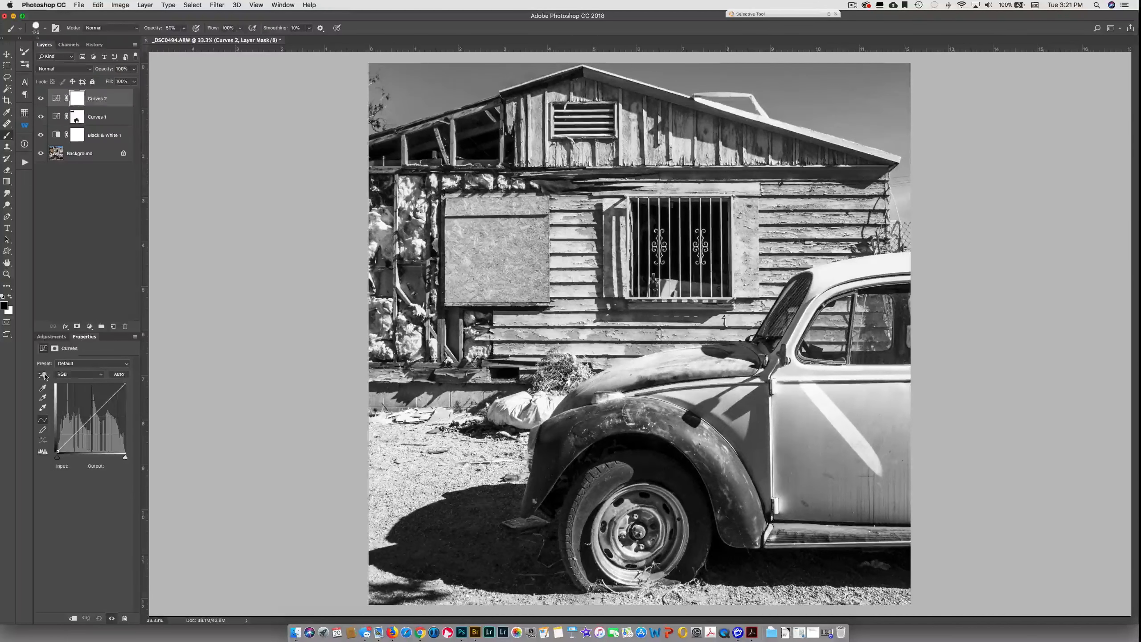
{"action": "left_click_drag", "start_coordinate": [487, 253], "coordinate": [488, 268]}
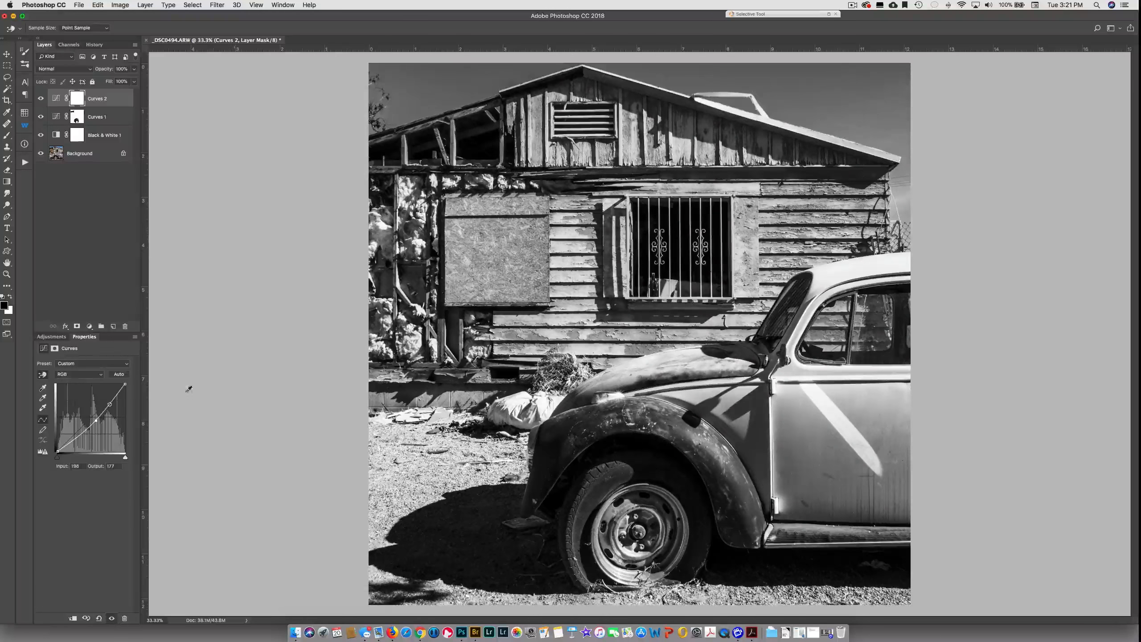
{"action": "left_click_drag", "start_coordinate": [109, 405], "coordinate": [108, 398]}
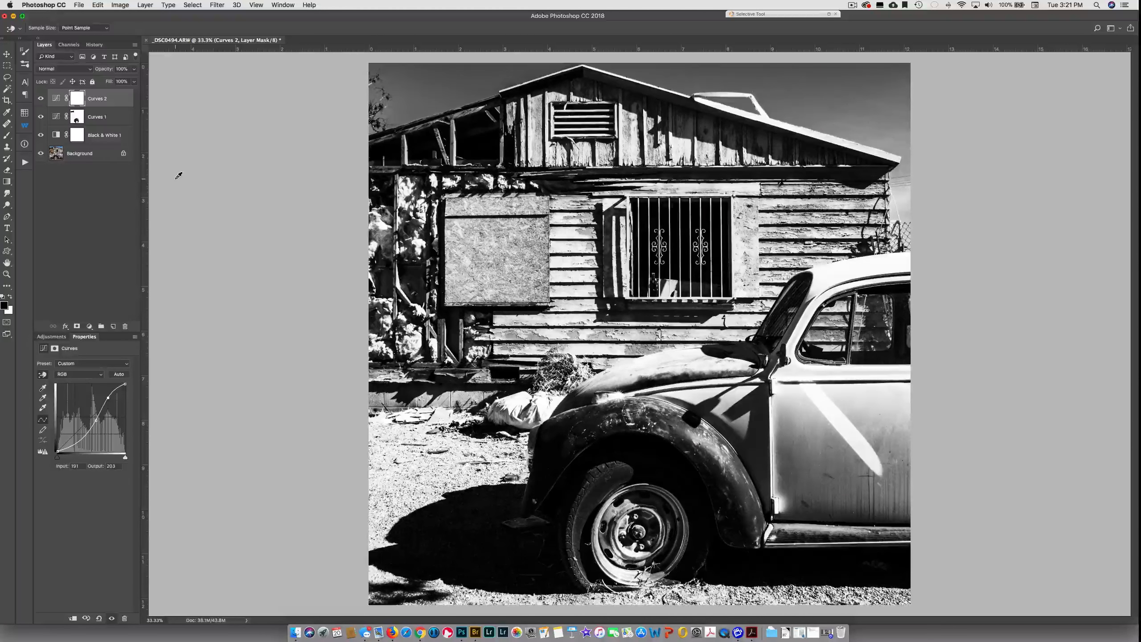
- Invert the Curves 2 mask to black and brush white over the plywood board on the house wall
{"action": "key", "text": "super+i"}
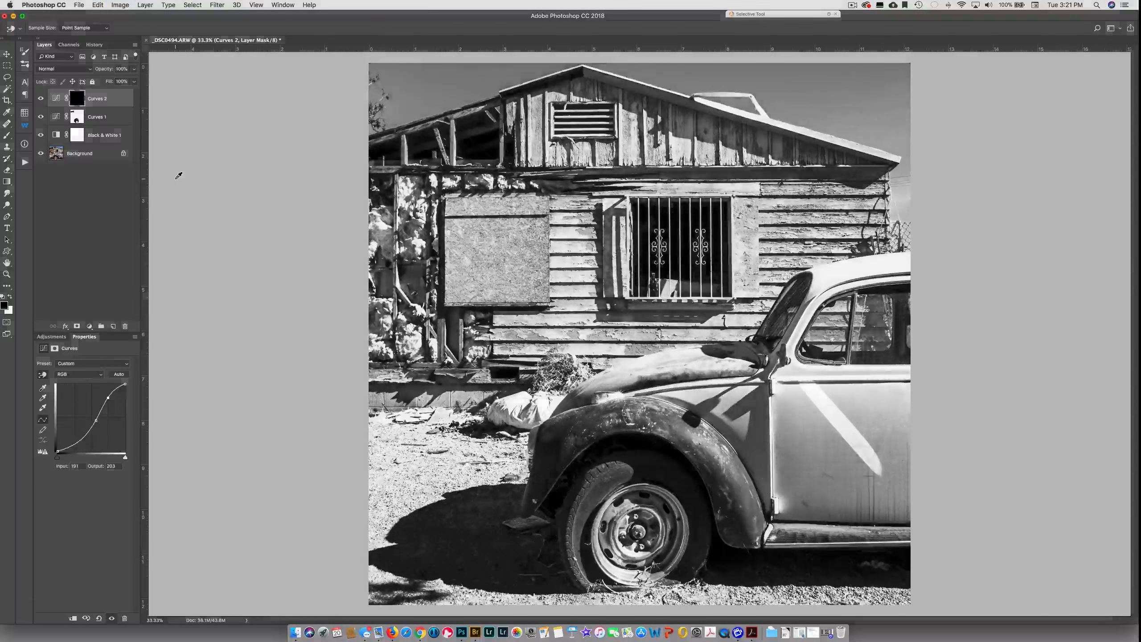
{"action": "key", "text": "b"}
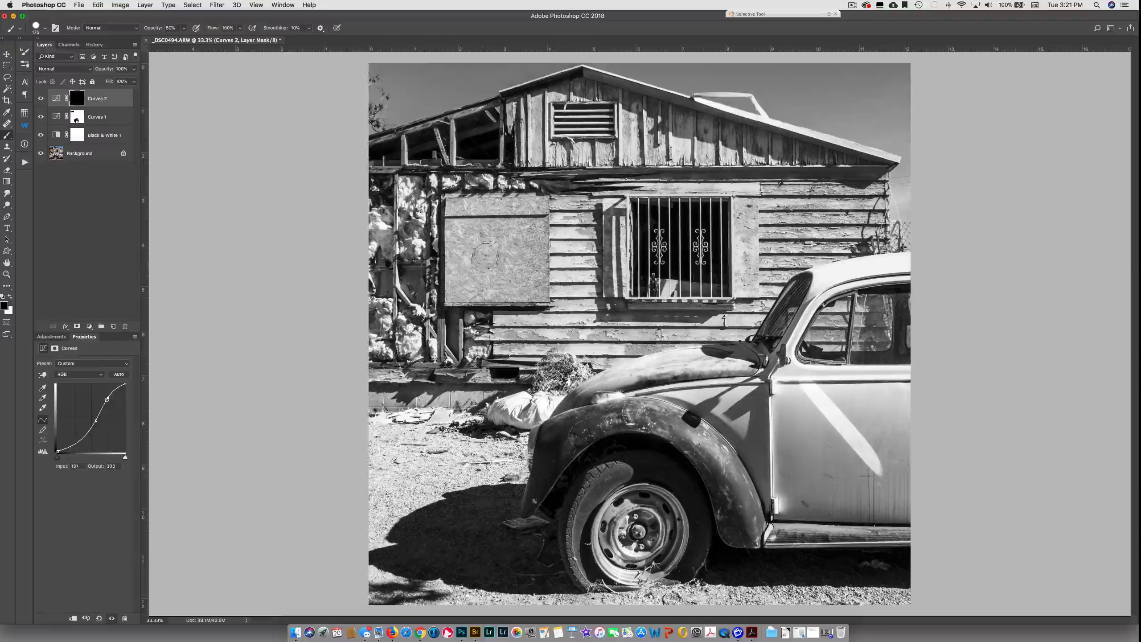
{"action": "key", "text": "x"}
{"action": "mouse_move", "coordinate": [494, 243]}
{"action": "left_mouse_down"}
{"action": "mouse_move", "coordinate": [517, 251]}
{"action": "mouse_move", "coordinate": [498, 243]}
{"action": "mouse_move", "coordinate": [469, 260]}
{"action": "mouse_move", "coordinate": [463, 246]}
{"action": "mouse_move", "coordinate": [483, 218]}
{"action": "mouse_move", "coordinate": [496, 229]}
{"action": "mouse_move", "coordinate": [467, 219]}
{"action": "mouse_move", "coordinate": [489, 207]}
{"action": "mouse_move", "coordinate": [477, 211]}
{"action": "left_mouse_up"}
- Outline the plywood board with the Polygonal Lasso and fill the selection with white on the Curves 2 mask using the Paint Bucket
{"action": "left_click", "coordinate": [7, 77]}
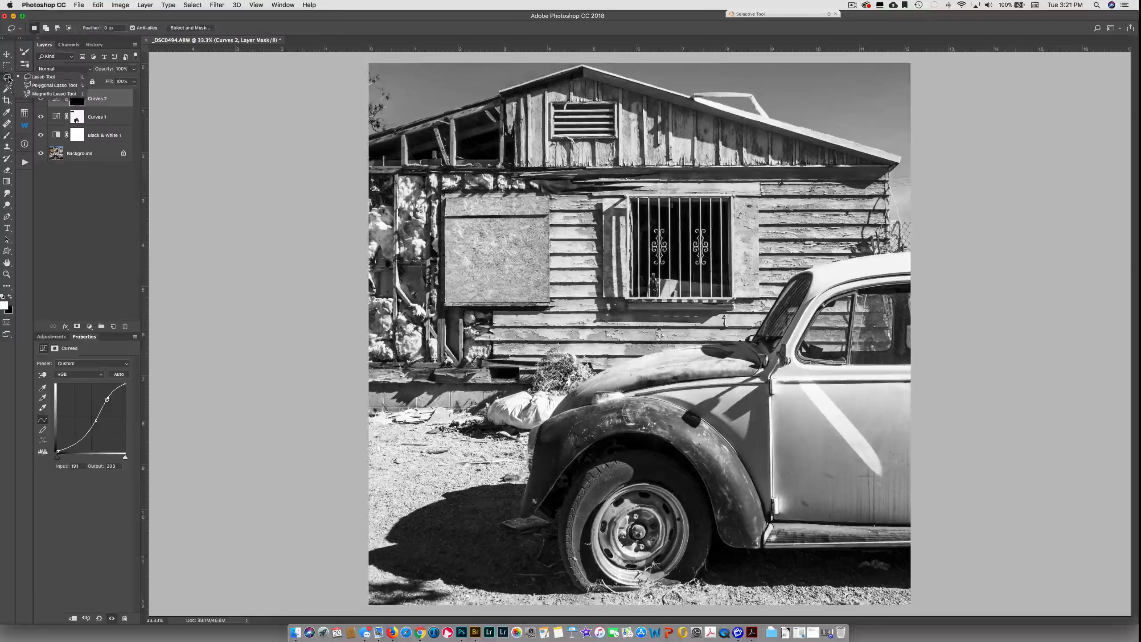
{"action": "left_click", "coordinate": [45, 87]}
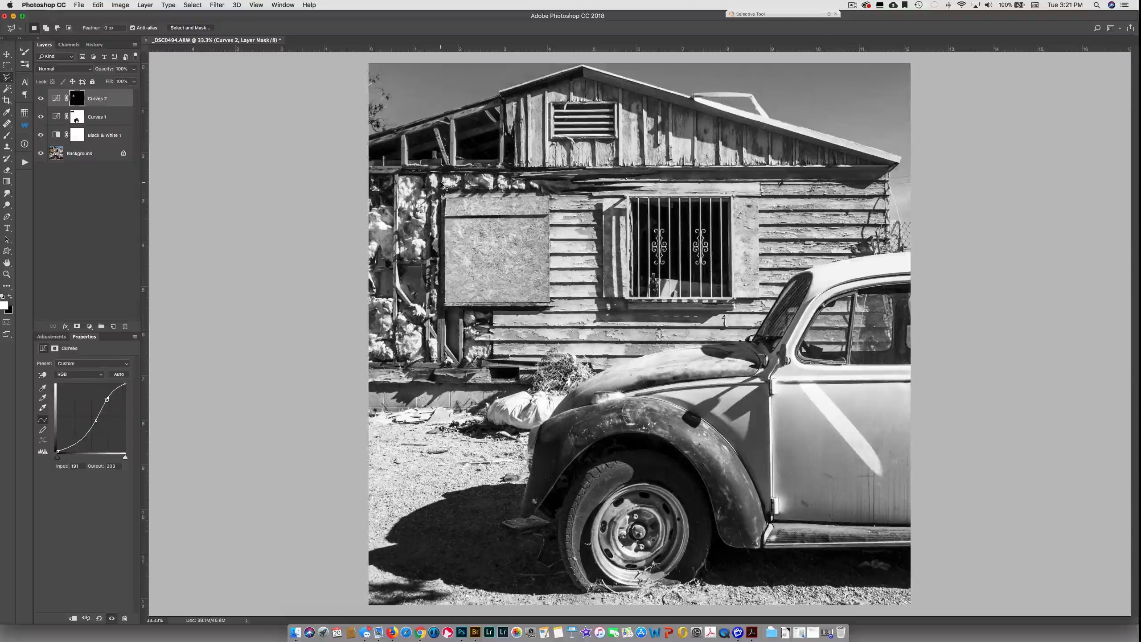
{"action": "key", "text": "super+equal"}
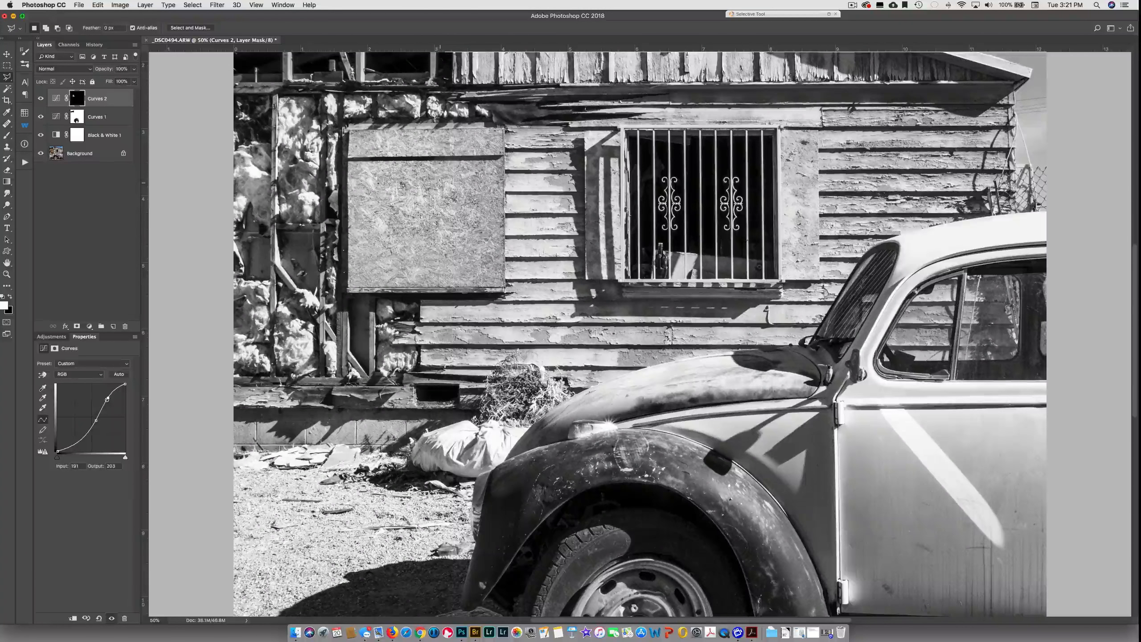
{"action": "key", "text": "super+equal"}
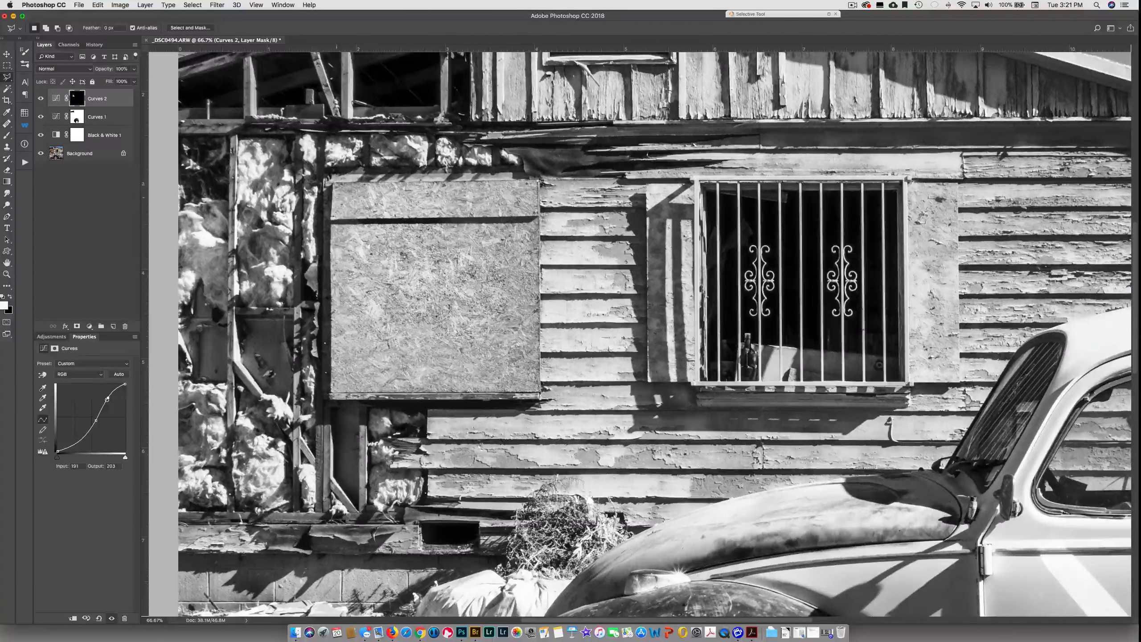
{"action": "left_click", "coordinate": [332, 181]}
{"action": "left_click", "coordinate": [539, 180]}
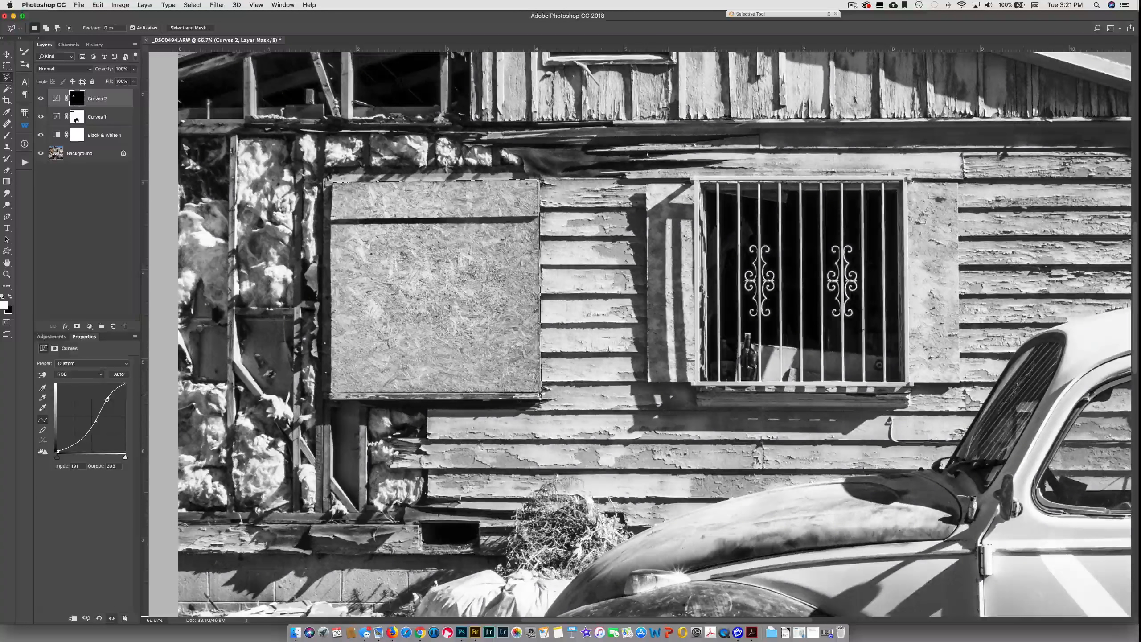
{"action": "left_click", "coordinate": [541, 393]}
{"action": "left_click", "coordinate": [325, 393]}
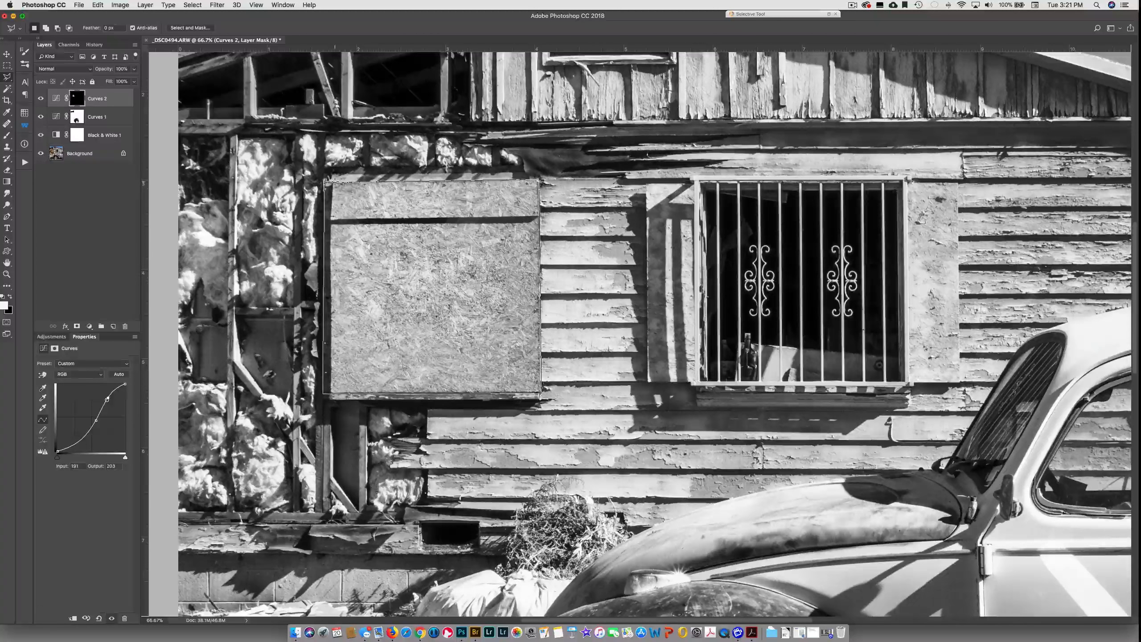
{"action": "left_click", "coordinate": [327, 181]}
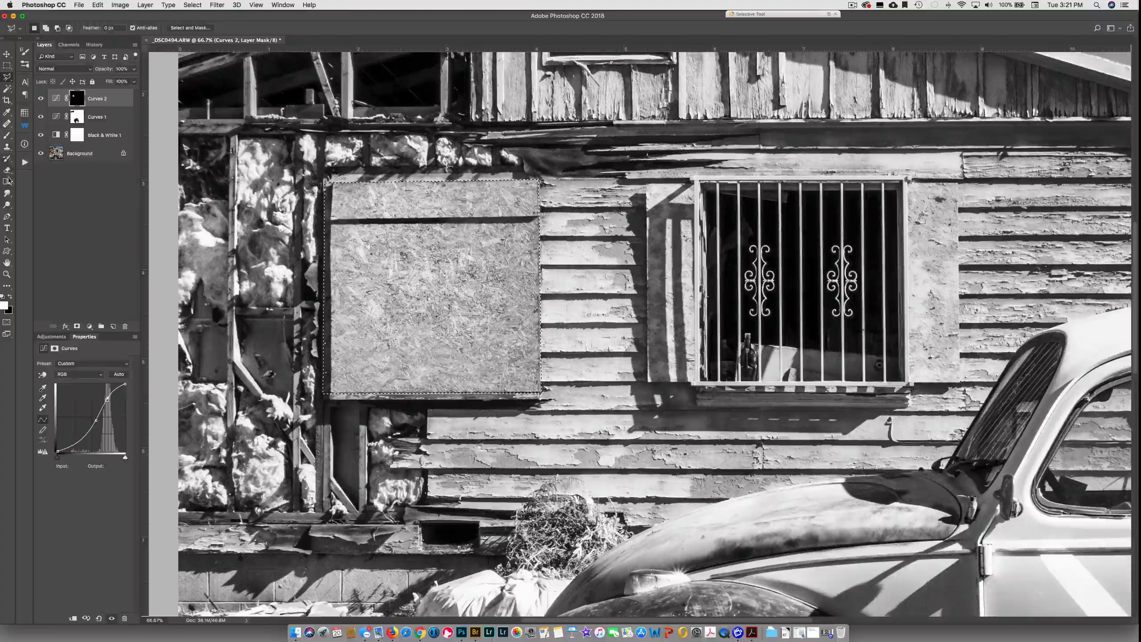
{"action": "left_click_drag", "start_coordinate": [8, 185], "coordinate": [45, 189]}
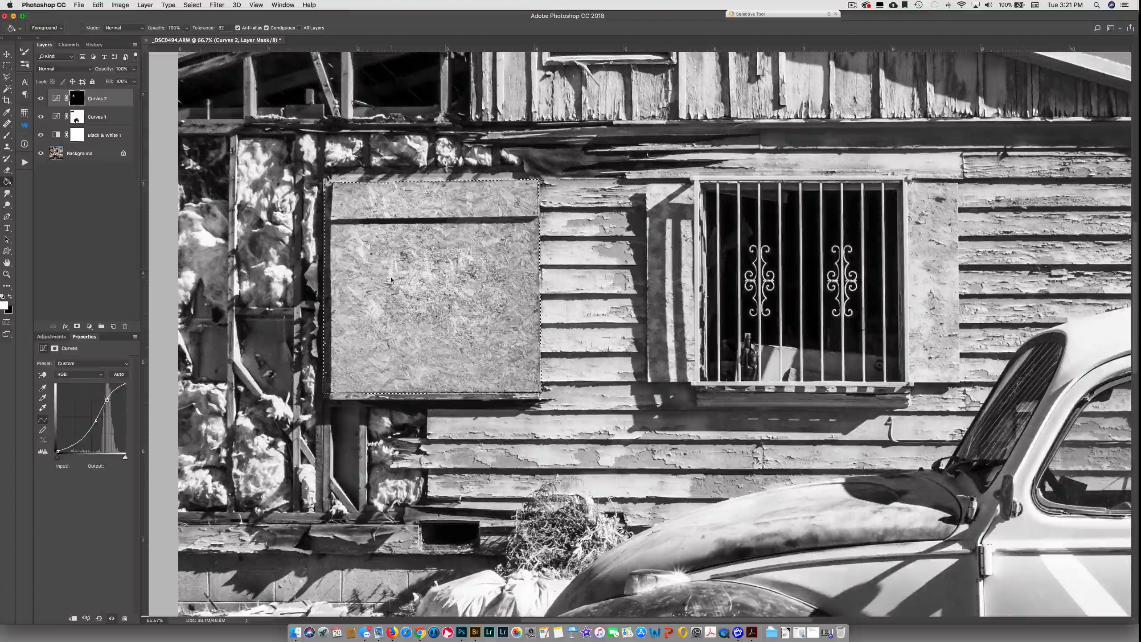
{"action": "left_click", "coordinate": [472, 230]}
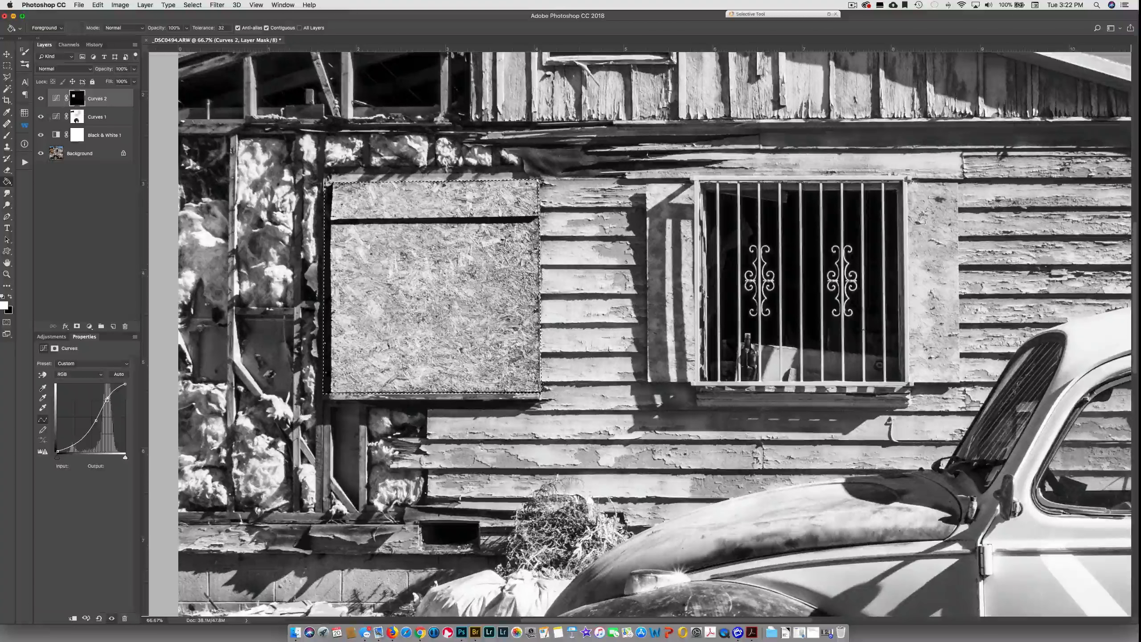
- Inspect the Curves 2 mask, cover the grey patches inside the plywood board selection with white at 100% brush opacity, and deselect
{"action": "left_click", "coordinate": [78, 100], "text": "alt"}
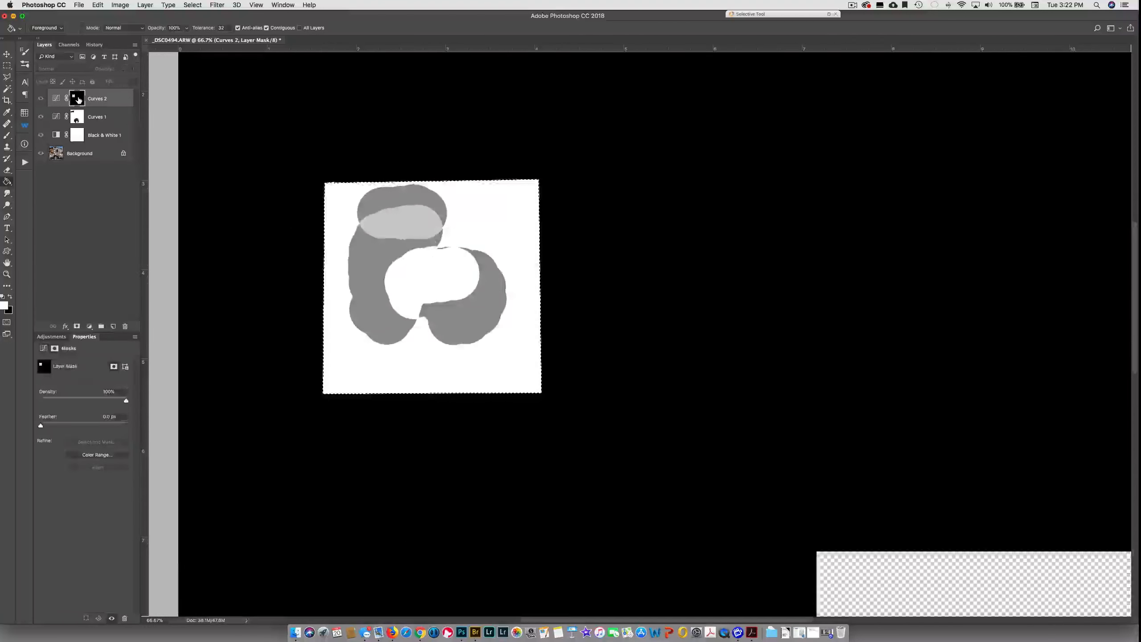
{"action": "left_click", "coordinate": [78, 100], "text": "alt"}
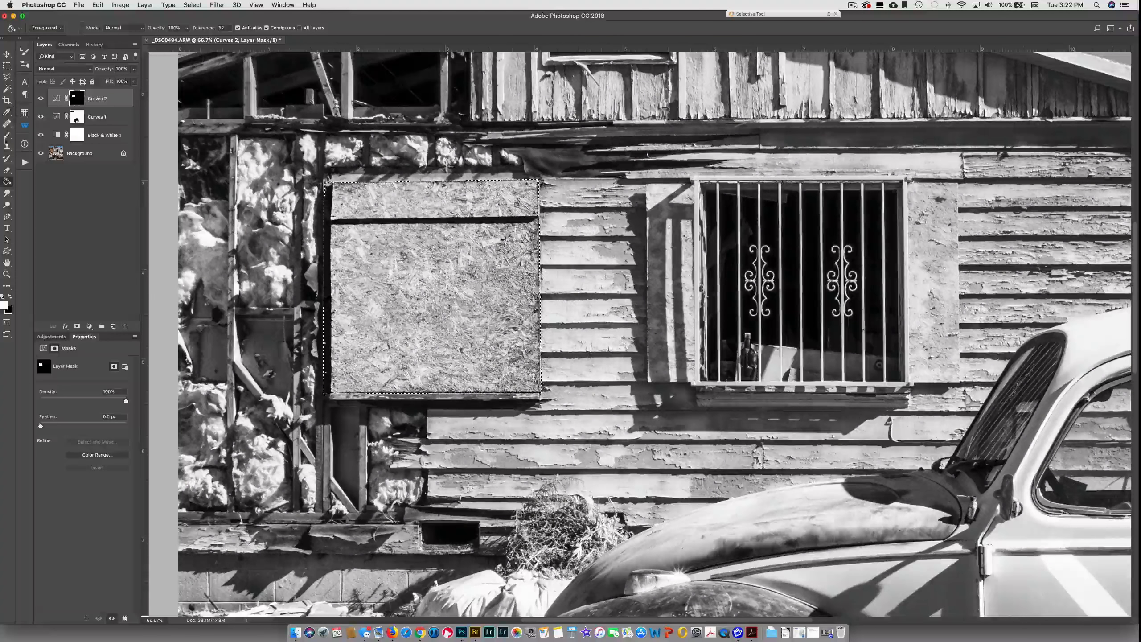
{"action": "left_click", "coordinate": [5, 137]}
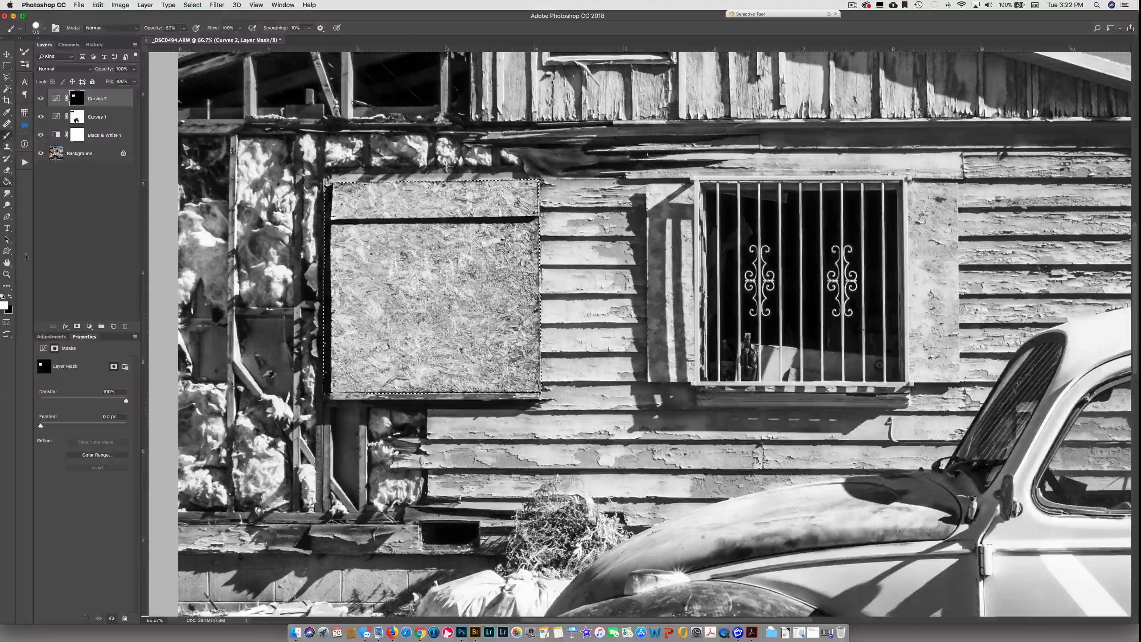
{"action": "key", "text": "0"}
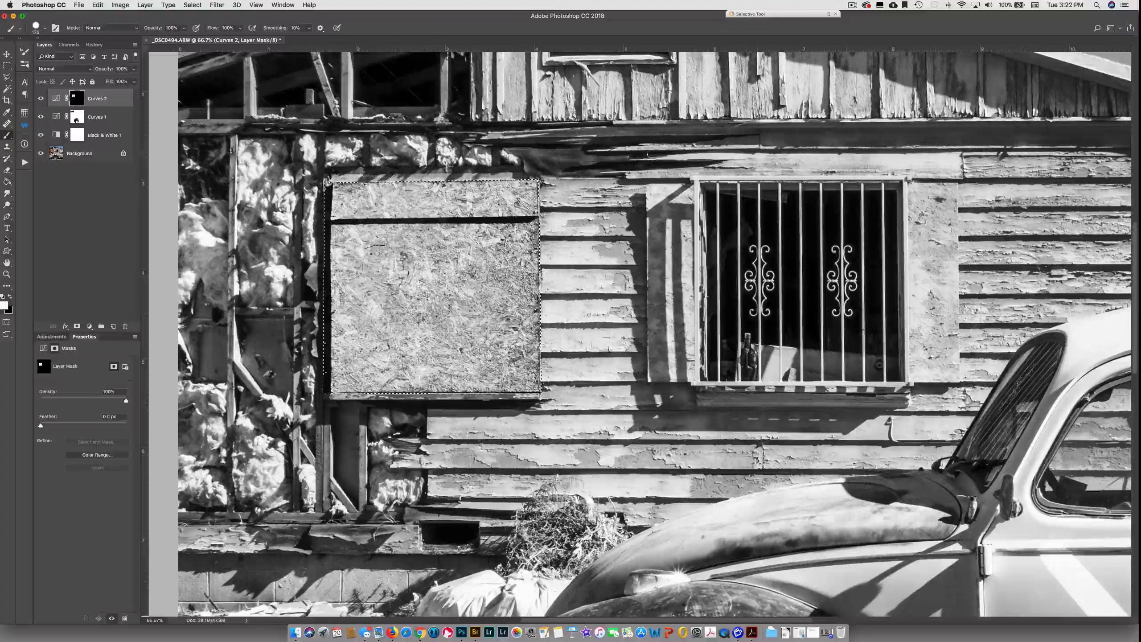
{"action": "mouse_move", "coordinate": [526, 224]}
{"action": "left_mouse_down"}
{"action": "mouse_move", "coordinate": [382, 243]}
{"action": "mouse_move", "coordinate": [455, 247]}
{"action": "mouse_move", "coordinate": [475, 341]}
{"action": "left_mouse_up"}
{"action": "mouse_move", "coordinate": [391, 398]}
{"action": "left_mouse_down"}
{"action": "mouse_move", "coordinate": [351, 389]}
{"action": "mouse_move", "coordinate": [337, 207]}
{"action": "left_mouse_up"}
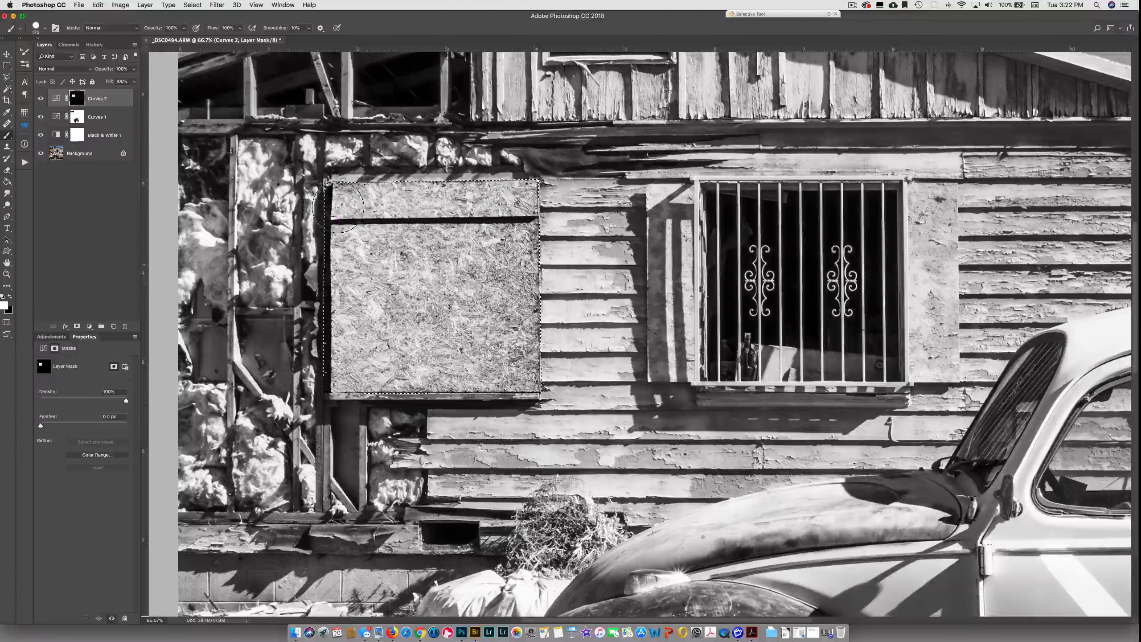
{"action": "left_click_drag", "start_coordinate": [502, 266], "coordinate": [516, 358]}
{"action": "mouse_move", "coordinate": [454, 187]}
{"action": "left_mouse_down"}
{"action": "mouse_move", "coordinate": [359, 317]}
{"action": "mouse_move", "coordinate": [400, 394]}
{"action": "left_mouse_up"}
{"action": "left_click_drag", "start_coordinate": [494, 314], "coordinate": [439, 185]}
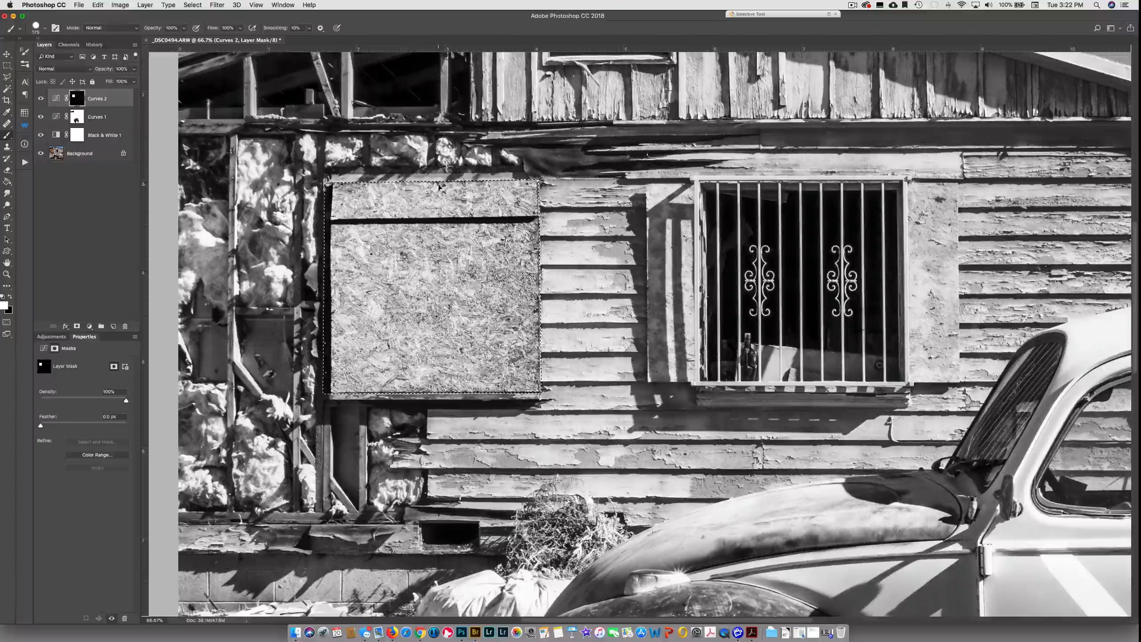
{"action": "key", "text": "super+d"}
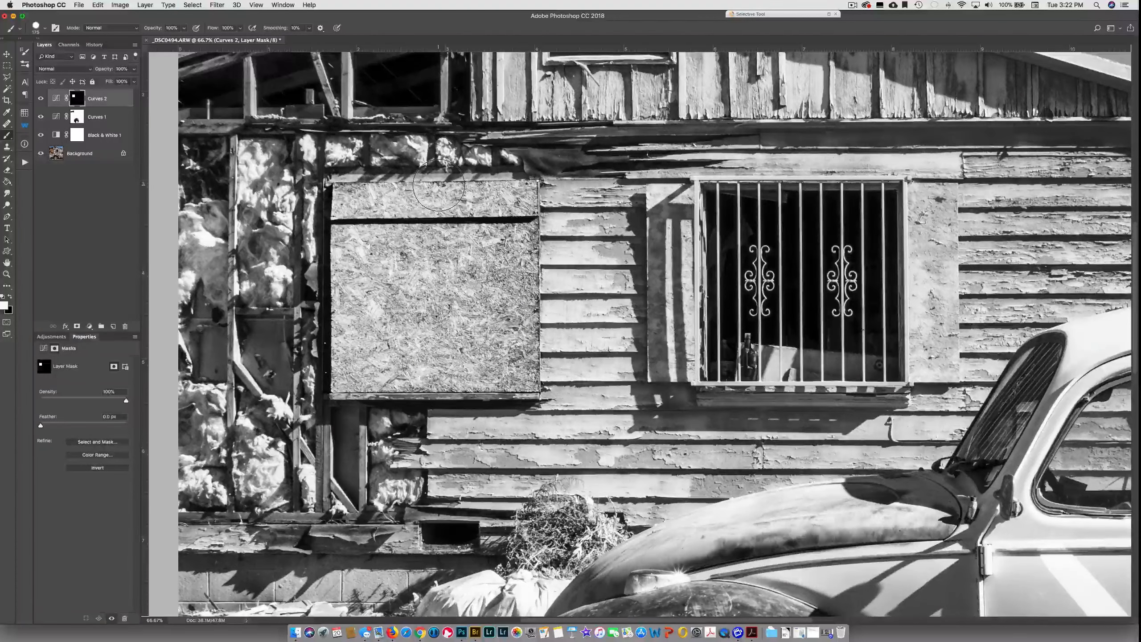
- Darken the Curves 2 midtones by moving the curve's middle point to input 142, output 116
{"action": "key", "text": "super+minus"}
{"action": "key", "text": "super+minus"}
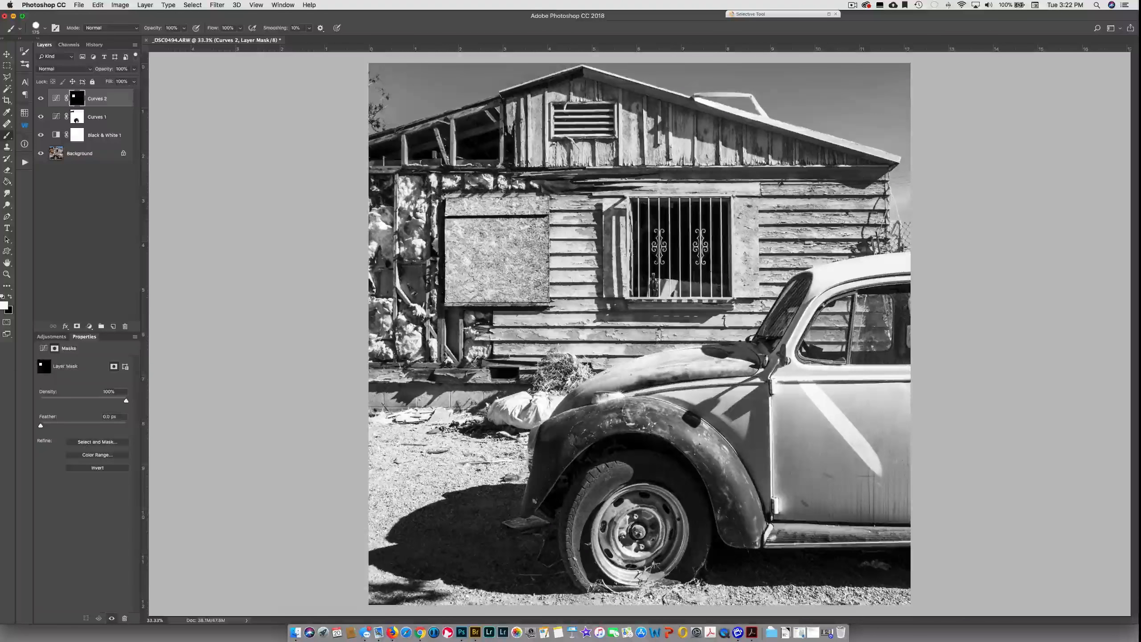
{"action": "left_click", "coordinate": [40, 99]}
{"action": "left_click", "coordinate": [55, 99]}
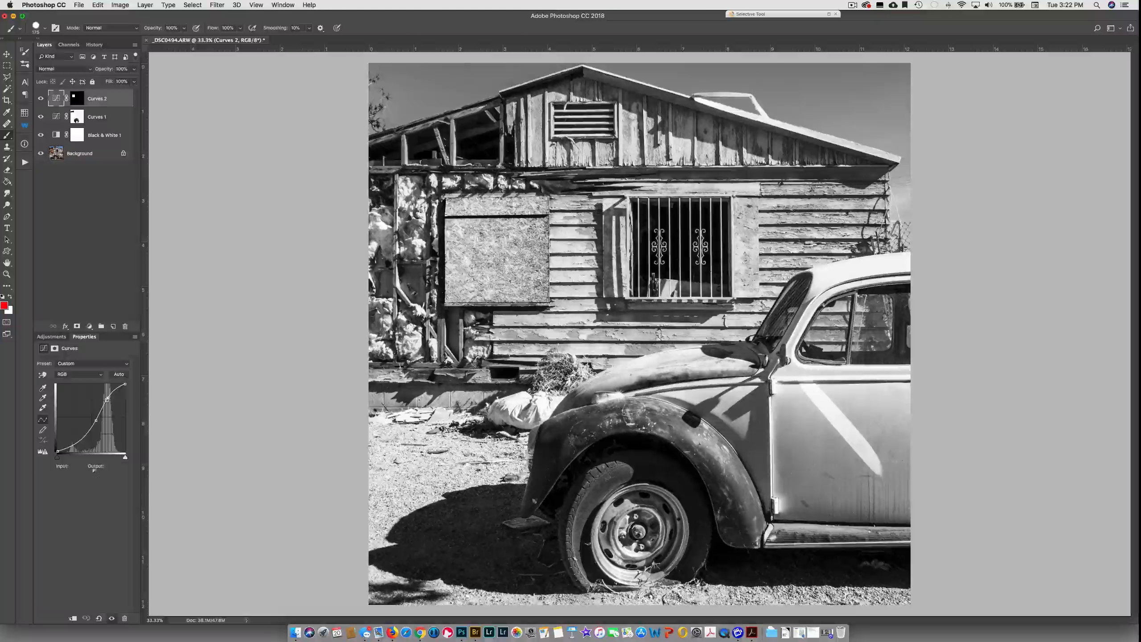
{"action": "left_click_drag", "start_coordinate": [97, 421], "coordinate": [95, 425]}
{"action": "key", "text": "bracketleft"}
{"action": "key", "text": "bracketleft"}
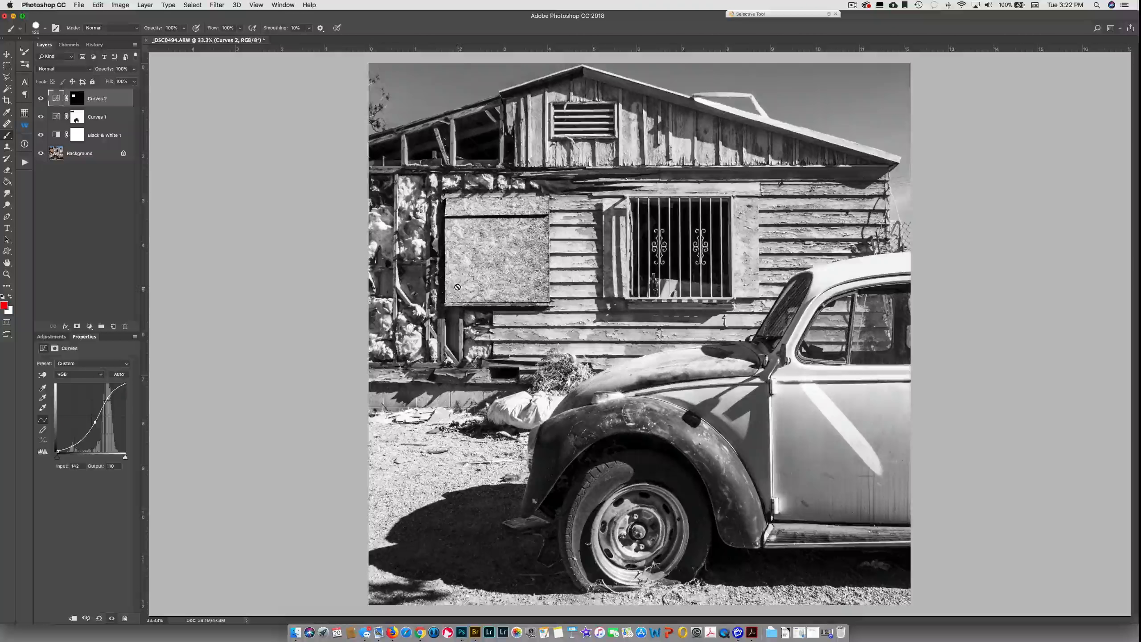
- Brush a straight white stroke along the plywood board's lower ledge on the Curves 2 mask with a much smaller brush
{"action": "left_click", "coordinate": [78, 101]}
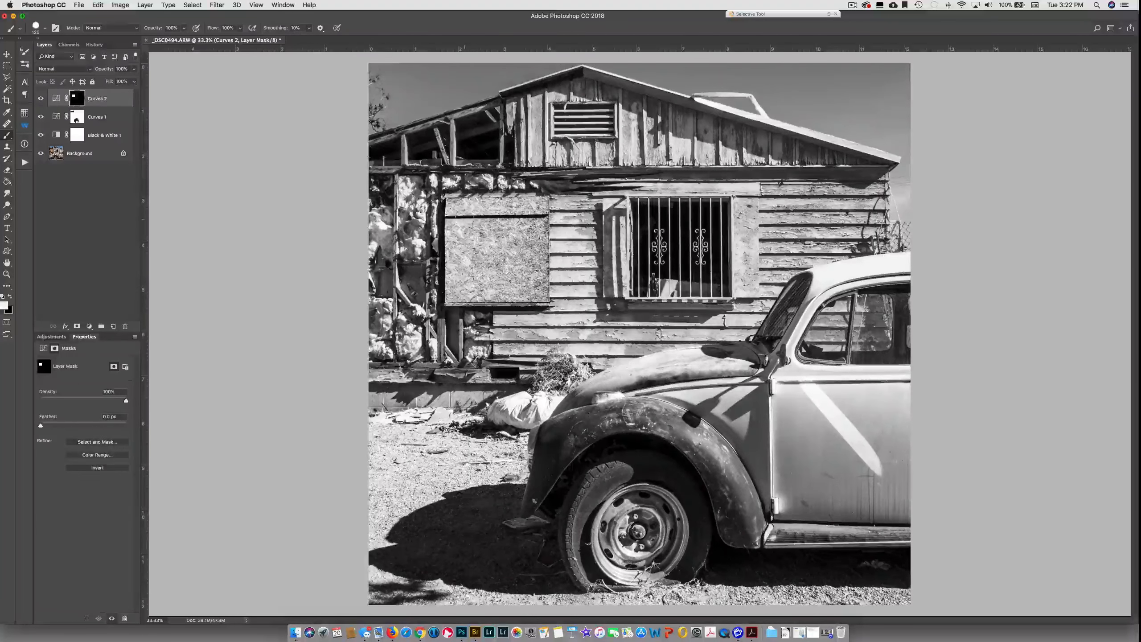
{"action": "key", "text": "super+plus"}
{"action": "key", "text": "super+plus"}
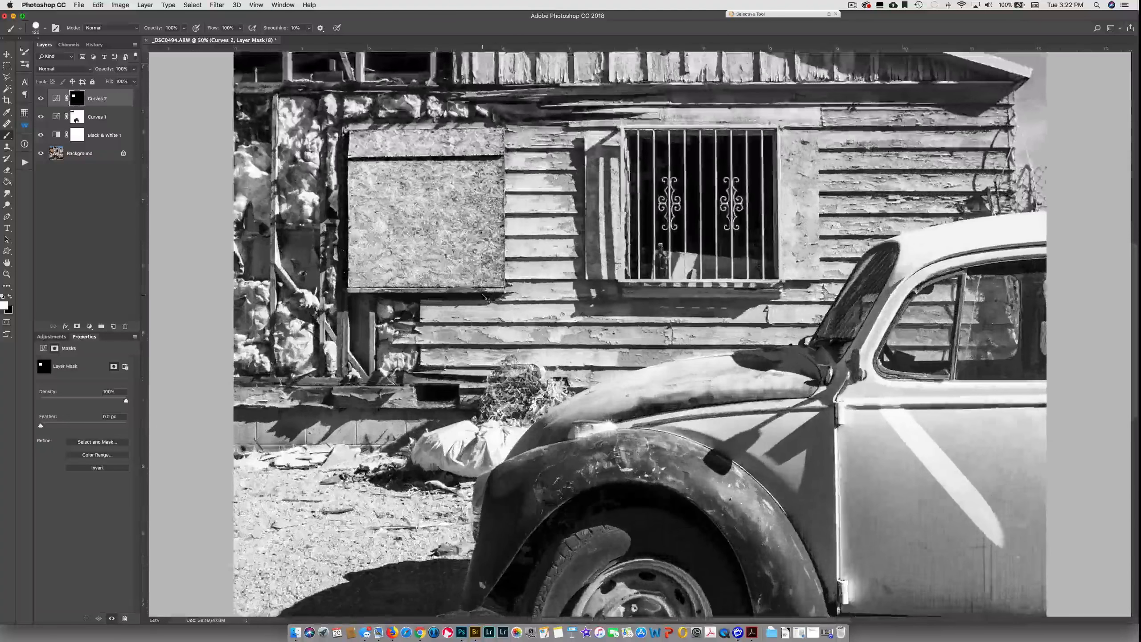
{"action": "key", "text": "bracketleft"}
{"action": "key", "text": "bracketleft"}
{"action": "key", "text": "bracketleft"}
{"action": "key", "text": "bracketleft"}
{"action": "key", "text": "bracketleft"}
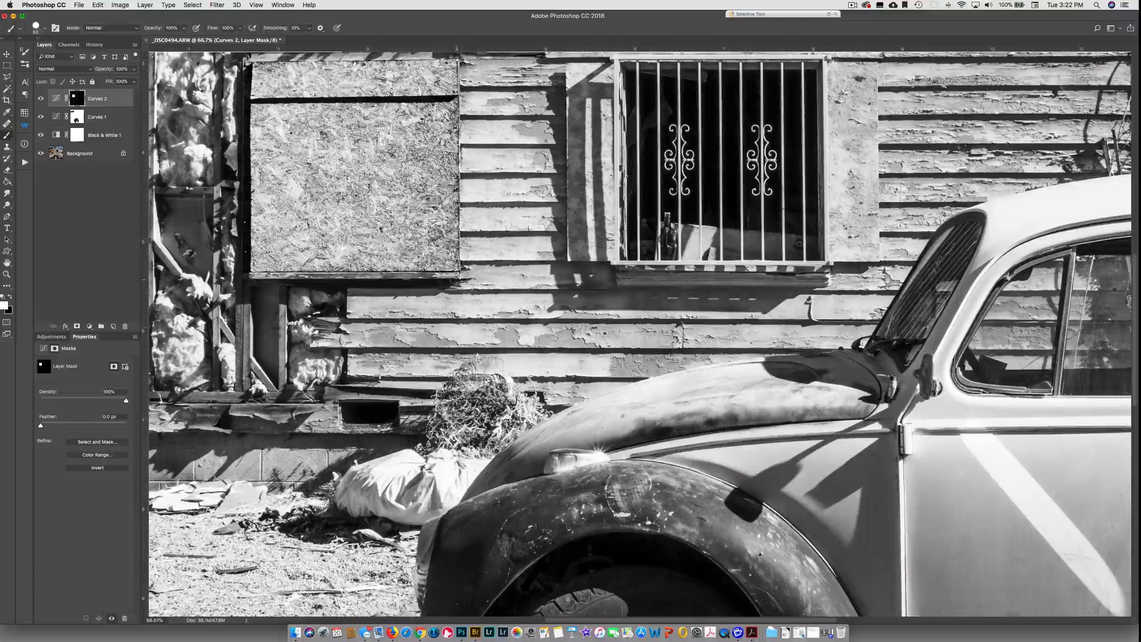
{"action": "key", "text": "bracketleft"}
{"action": "key", "text": "bracketleft"}
{"action": "key", "text": "bracketleft"}
{"action": "key", "text": "bracketleft"}
{"action": "left_click", "coordinate": [250, 276], "text": "shift"}
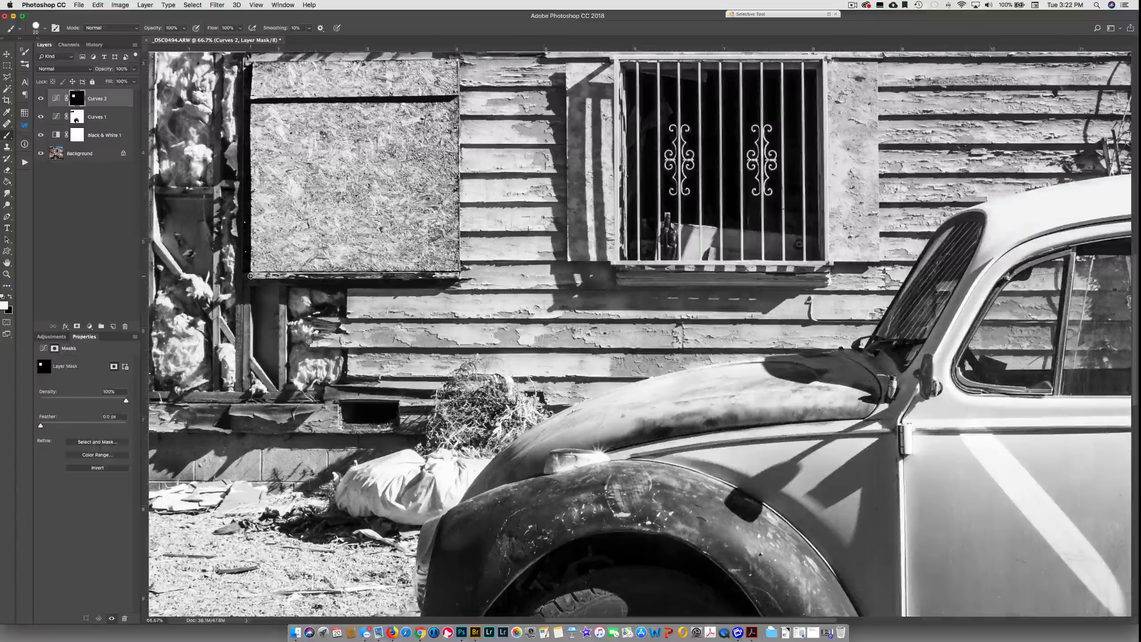
- Brush white over the shutter panel right of the barred window on the Curves 2 mask, using straight edge strokes and filling the interior
{"action": "scroll", "coordinate": [763, 202], "scroll_direction": "up", "scroll_amount": 3}
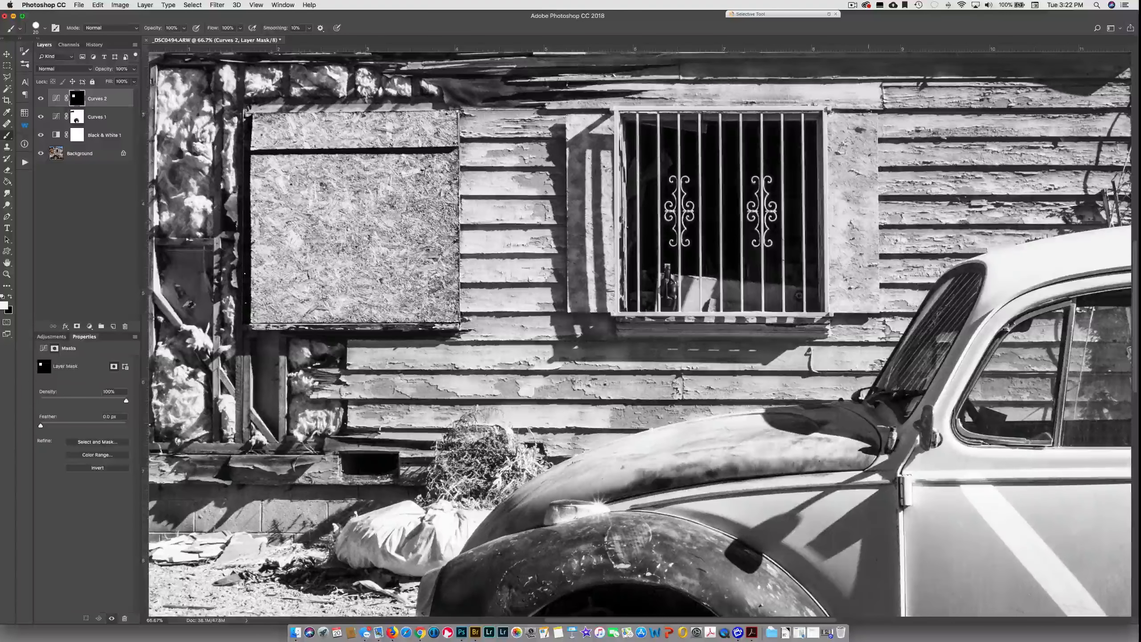
{"action": "left_click", "coordinate": [876, 116], "text": "shift"}
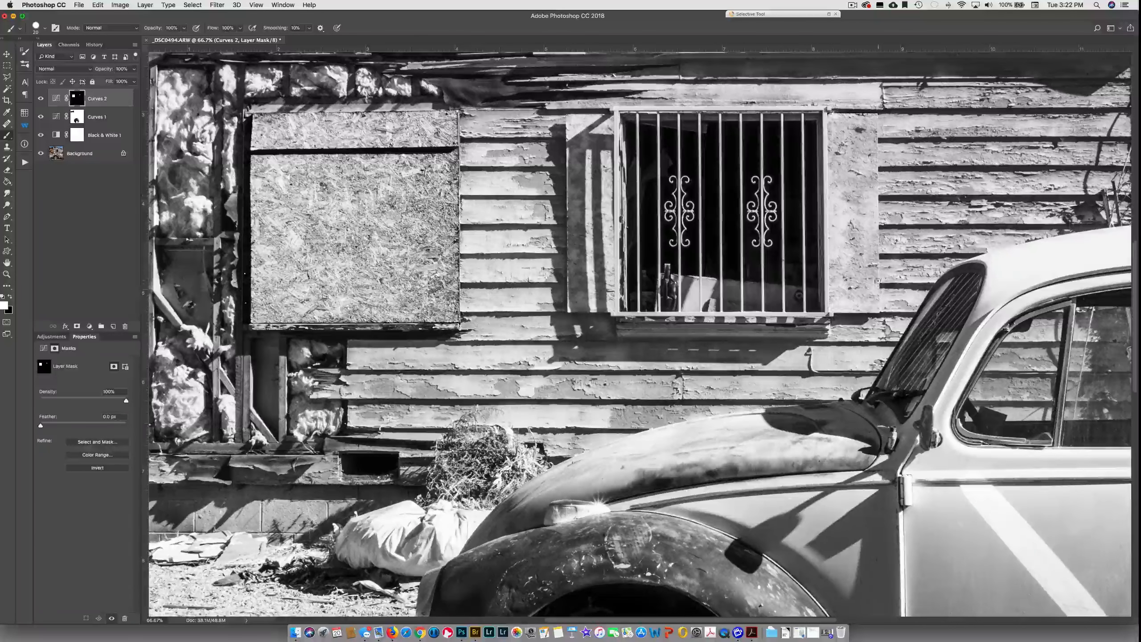
{"action": "left_click", "coordinate": [878, 311], "text": "shift"}
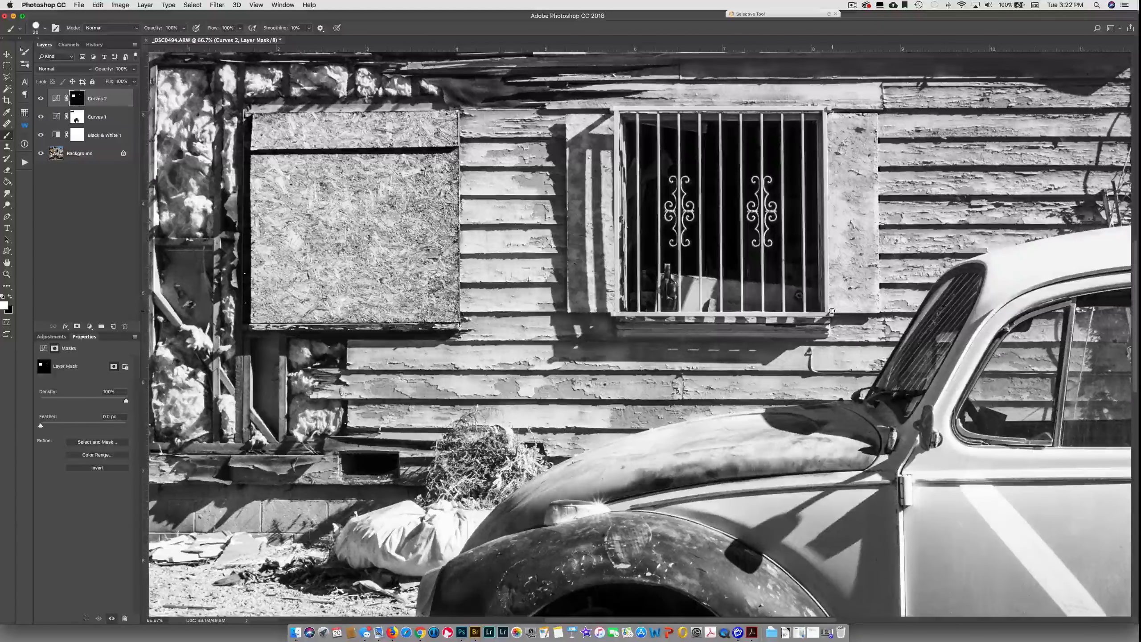
{"action": "left_click", "coordinate": [829, 114], "text": "shift"}
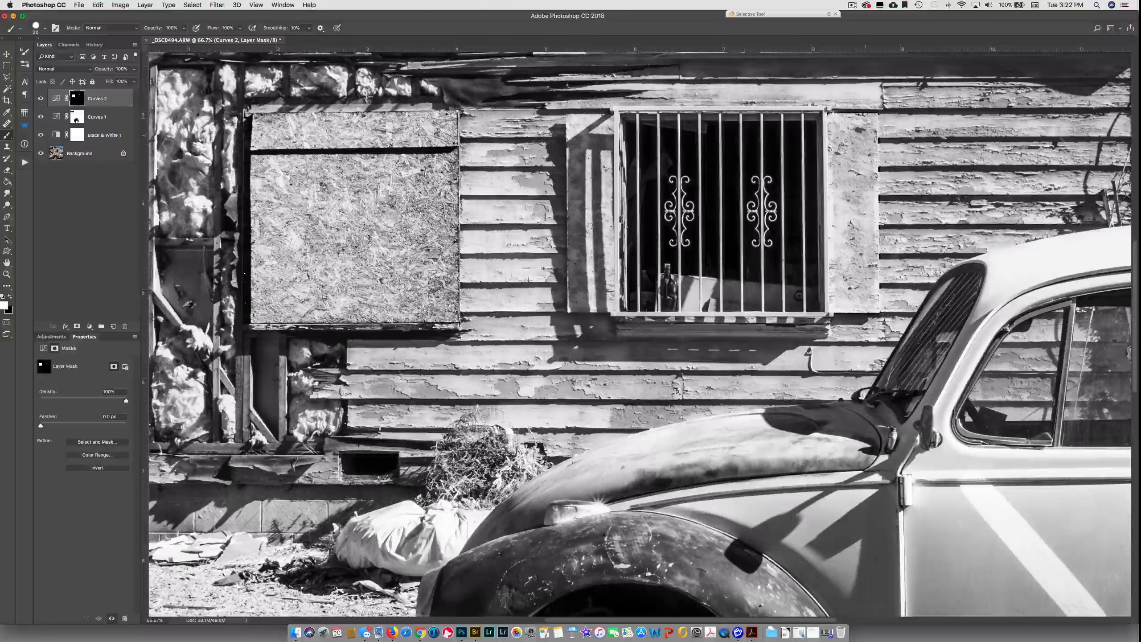
{"action": "key", "text": "bracketright"}
{"action": "left_click", "coordinate": [870, 306], "text": "shift"}
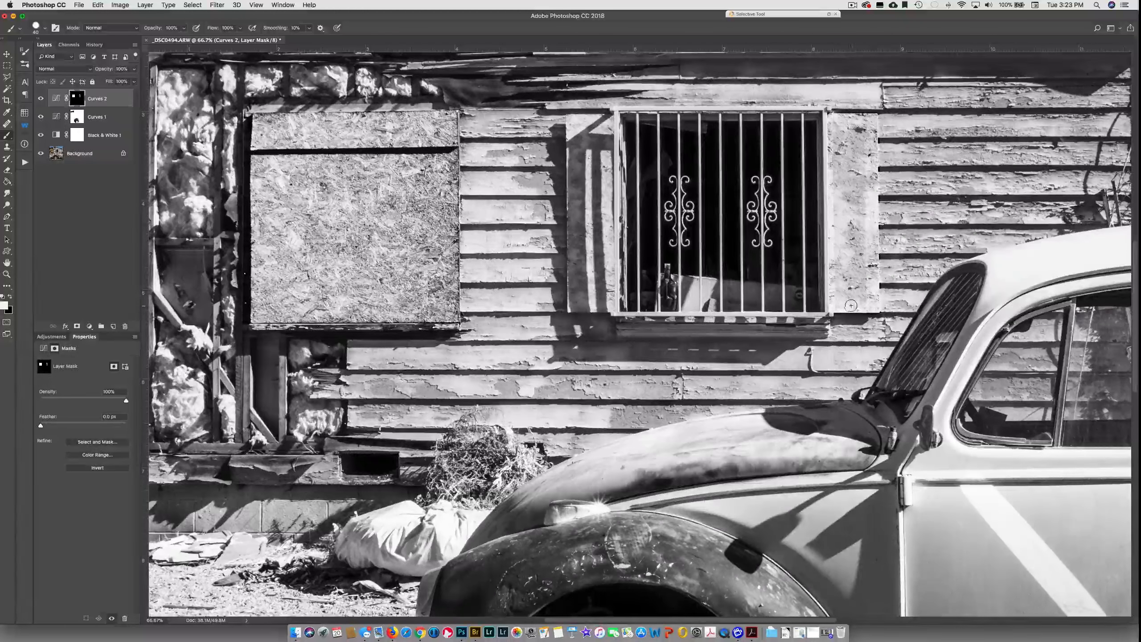
{"action": "left_click", "coordinate": [836, 124], "text": "shift"}
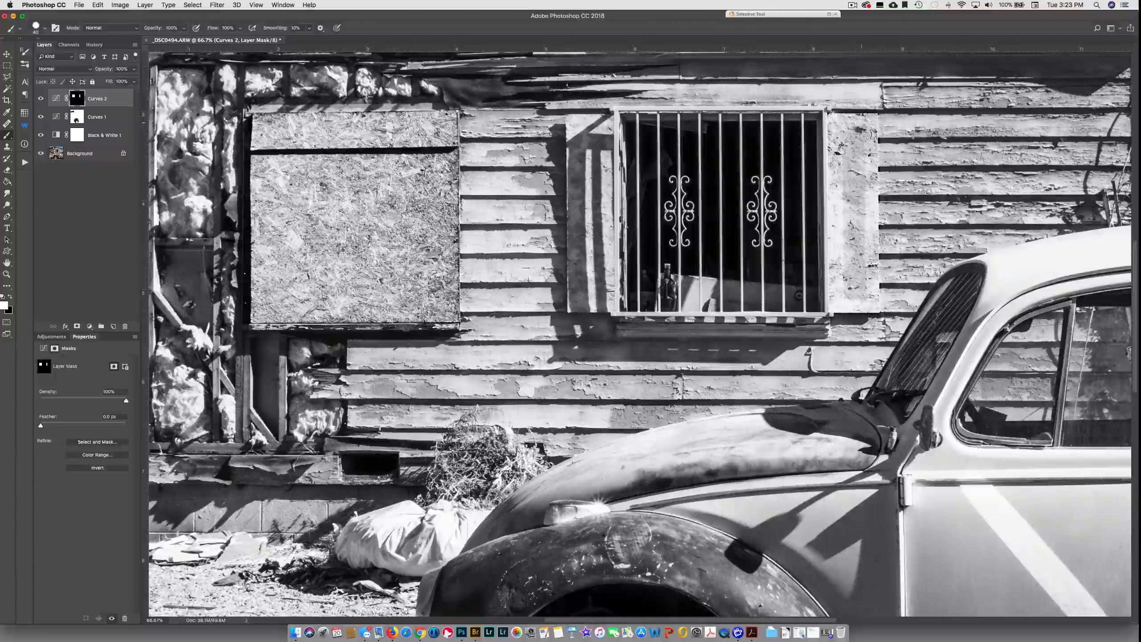
{"action": "mouse_move", "coordinate": [864, 241]}
{"action": "left_mouse_down"}
{"action": "mouse_move", "coordinate": [865, 291]}
{"action": "mouse_move", "coordinate": [849, 296]}
{"action": "mouse_move", "coordinate": [842, 159]}
{"action": "mouse_move", "coordinate": [859, 225]}
{"action": "mouse_move", "coordinate": [857, 139]}
{"action": "mouse_move", "coordinate": [855, 275]}
{"action": "left_mouse_up"}
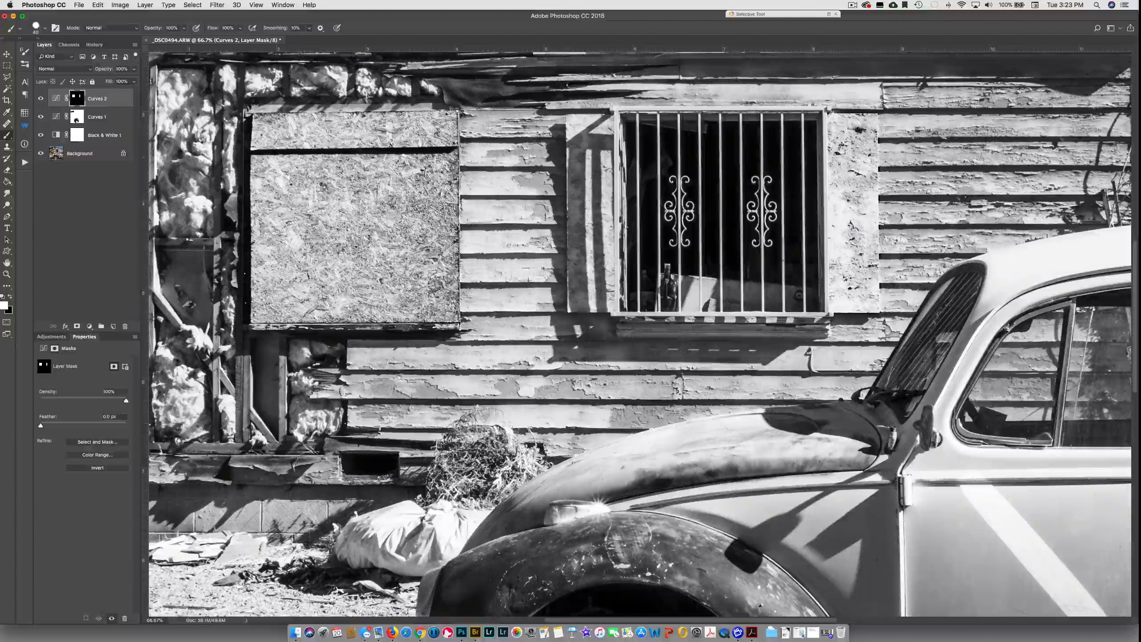
- Compare the board and shutter tones with the Curves 2 layer hidden and shown
{"action": "left_click", "coordinate": [41, 99]}
{"action": "left_click", "coordinate": [41, 99]}
{"action": "left_click", "coordinate": [41, 99]}
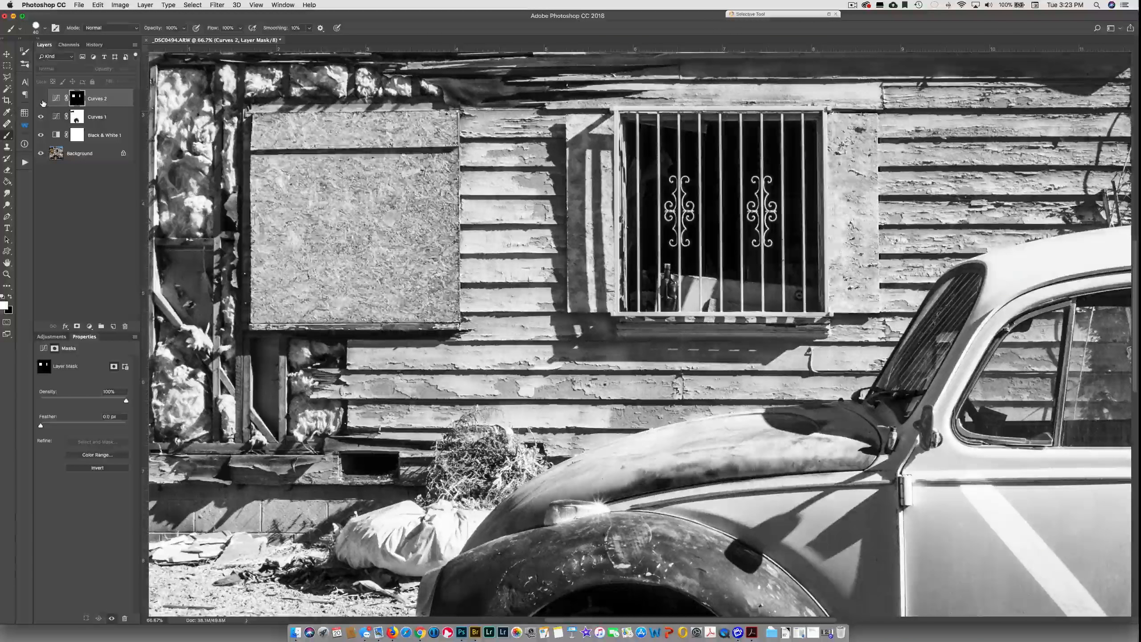
{"action": "left_click", "coordinate": [41, 99]}
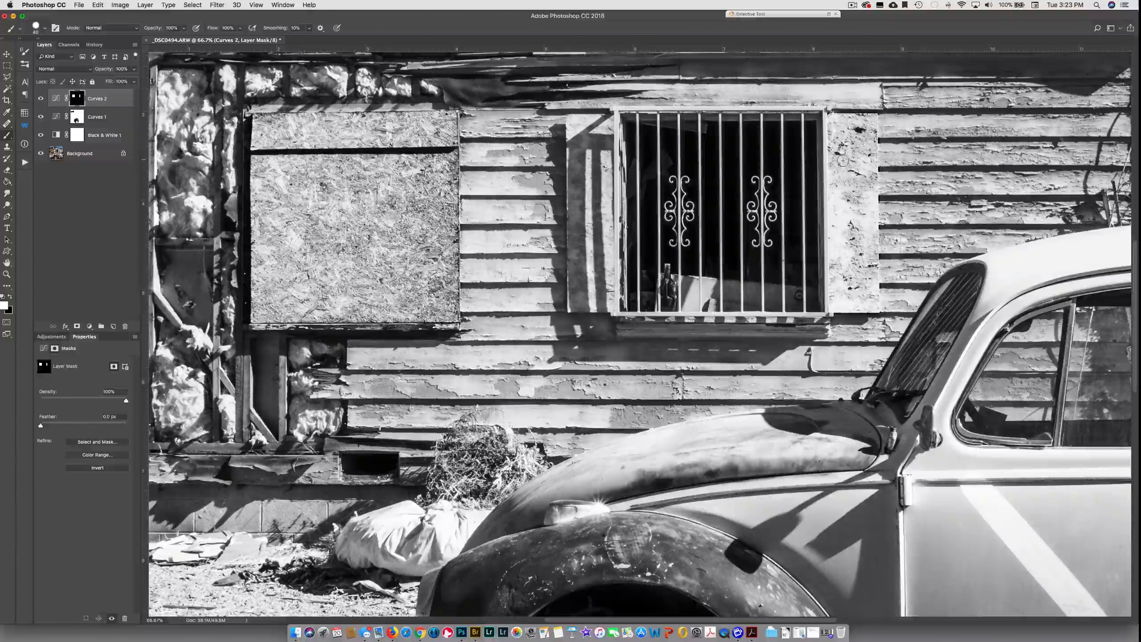
- Soften the effect on the right shutter by brushing black over it on the mask at 50% opacity with a 250 px brush
{"action": "key", "text": "5"}
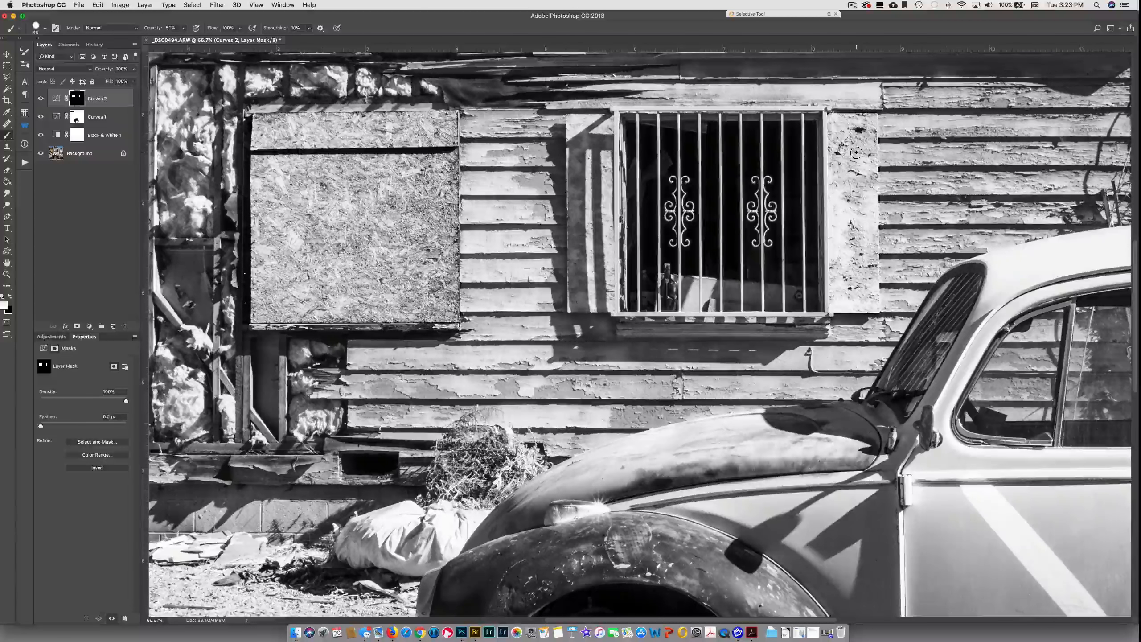
{"action": "key", "text": "bracketright"}
{"action": "key", "text": "bracketright"}
{"action": "key", "text": "bracketright"}
{"action": "key", "text": "bracketright"}
{"action": "key", "text": "bracketright"}
{"action": "key", "text": "bracketright"}
{"action": "key", "text": "bracketright"}
{"action": "key", "text": "bracketright"}
{"action": "key", "text": "bracketright"}
{"action": "key", "text": "bracketright"}
{"action": "key", "text": "bracketright"}
{"action": "key", "text": "bracketright"}
{"action": "key", "text": "bracketright"}
{"action": "key", "text": "bracketright"}
{"action": "key", "text": "bracketright"}
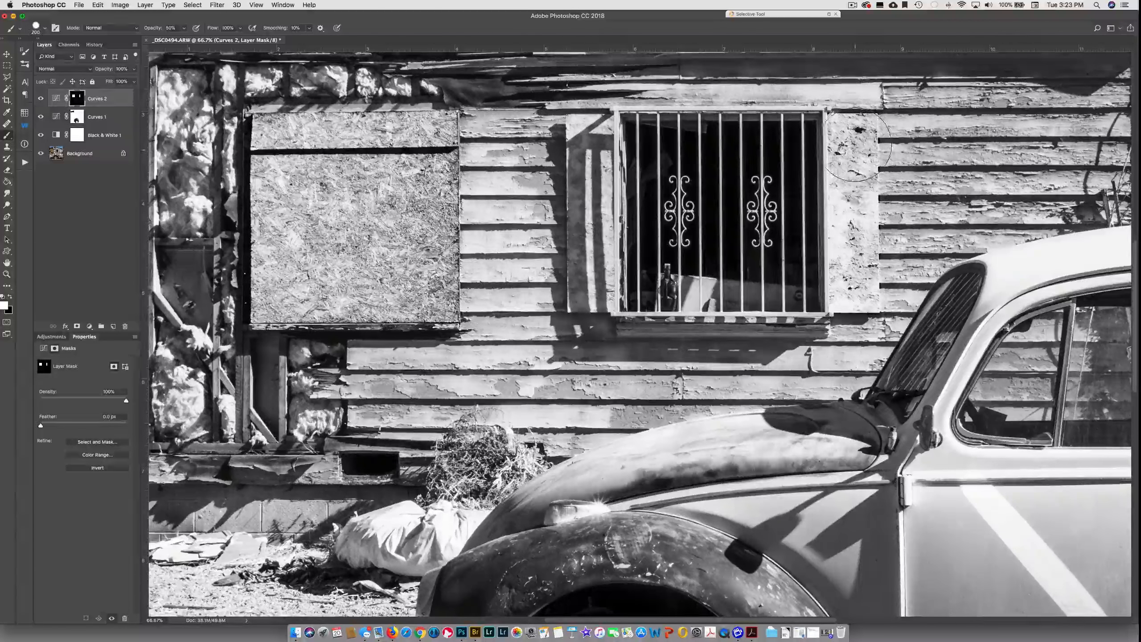
{"action": "key", "text": "bracketleft"}
{"action": "key", "text": "bracketleft"}
{"action": "key", "text": "bracketleft"}
{"action": "key", "text": "bracketleft"}
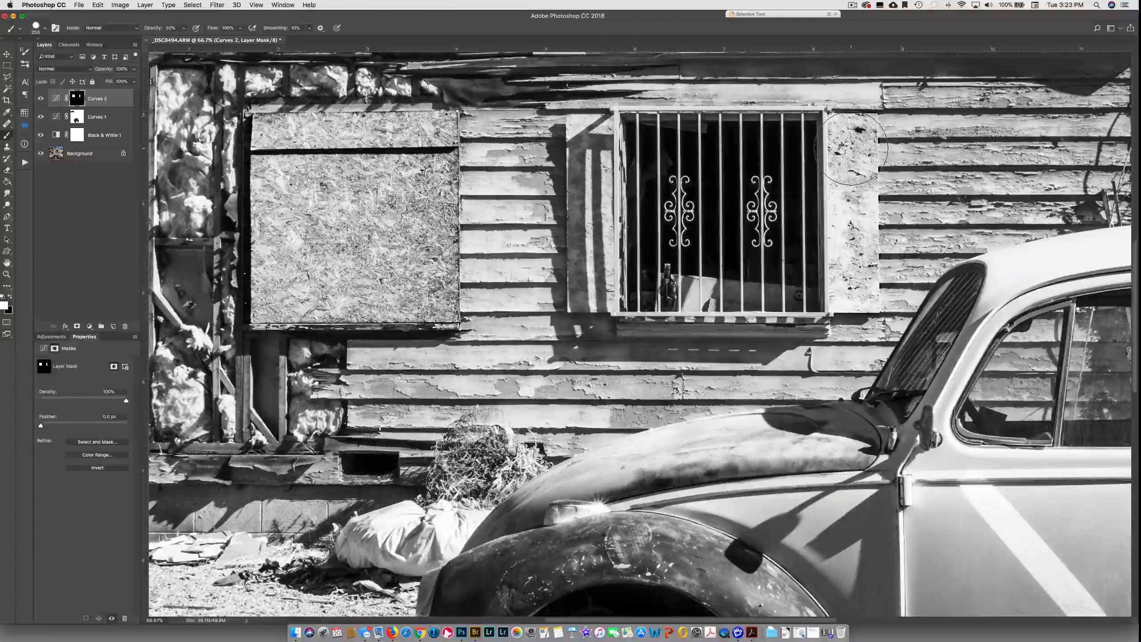
{"action": "key", "text": "x"}
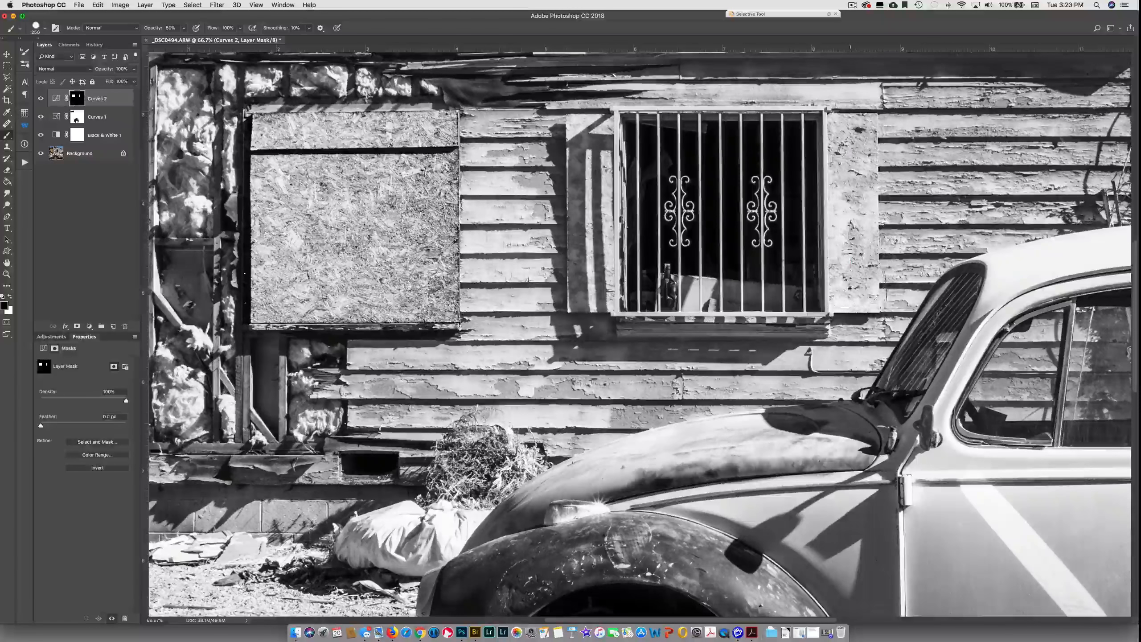
{"action": "left_click_drag", "start_coordinate": [850, 218], "coordinate": [851, 280]}
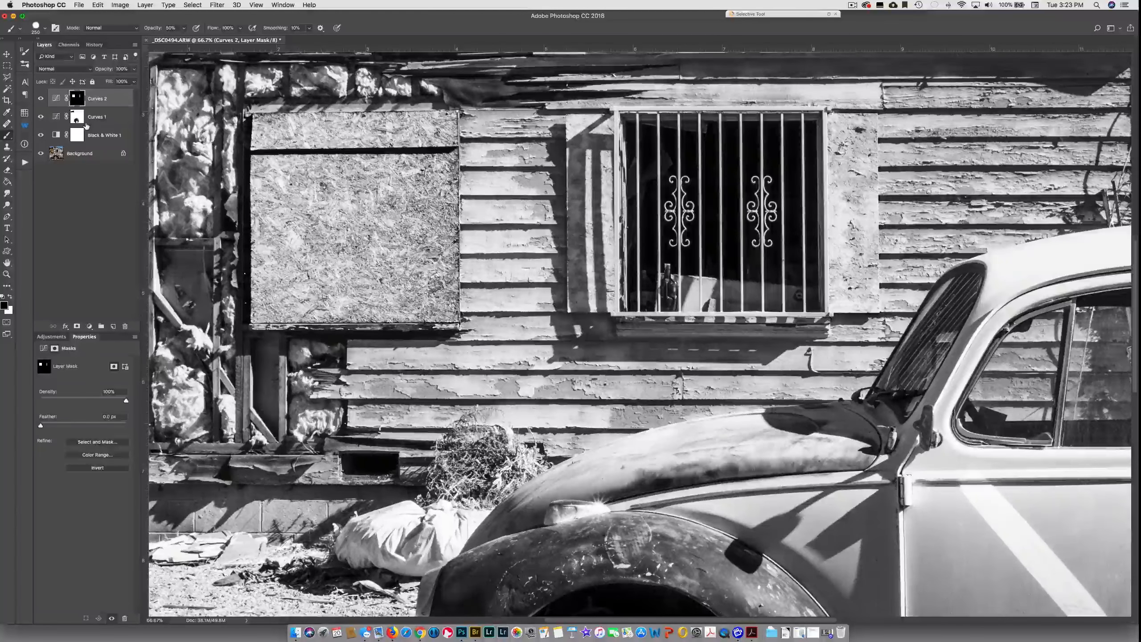
- Brush white at 50% opacity over the shutter left of the barred window with a 125 px brush
{"action": "key", "text": "x"}
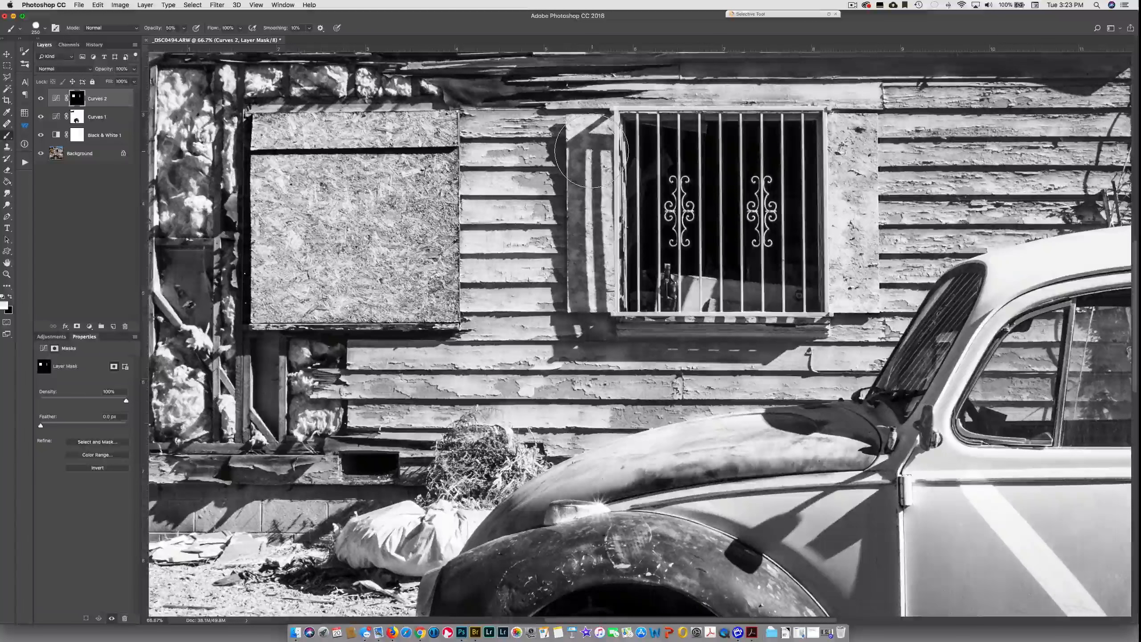
{"action": "key", "text": "bracketleft"}
{"action": "key", "text": "bracketleft"}
{"action": "key", "text": "bracketleft"}
{"action": "key", "text": "bracketleft"}
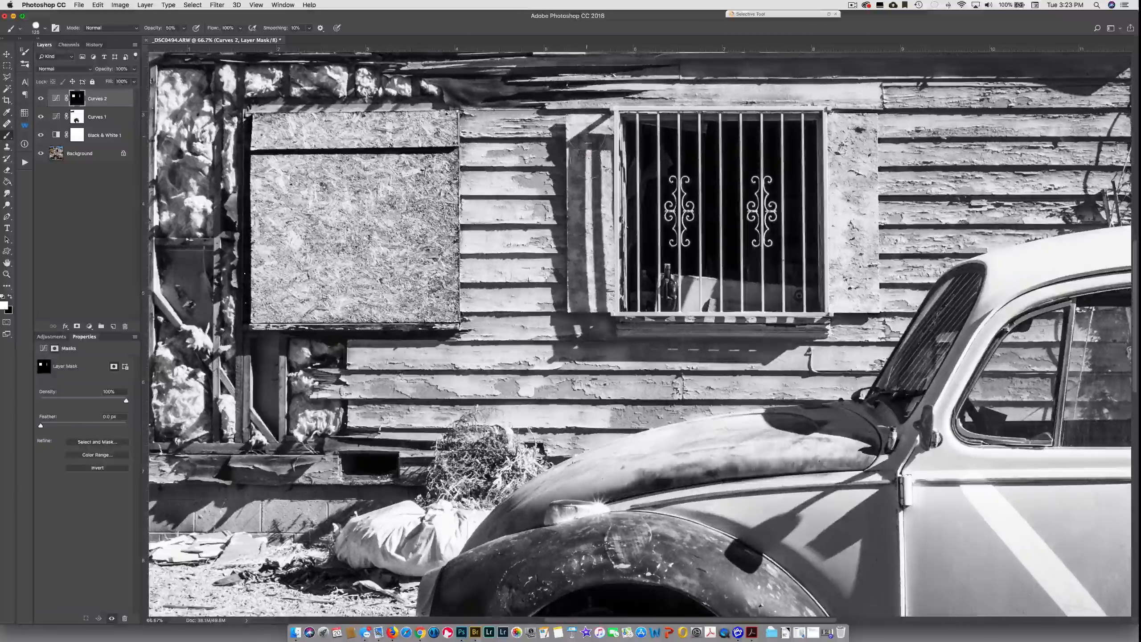
{"action": "mouse_move", "coordinate": [590, 171]}
{"action": "left_mouse_down"}
{"action": "mouse_move", "coordinate": [589, 279]}
{"action": "mouse_move", "coordinate": [579, 130]}
{"action": "mouse_move", "coordinate": [598, 163]}
{"action": "mouse_move", "coordinate": [582, 300]}
{"action": "mouse_move", "coordinate": [571, 302]}
{"action": "mouse_move", "coordinate": [567, 143]}
{"action": "mouse_move", "coordinate": [585, 178]}
{"action": "left_mouse_up"}
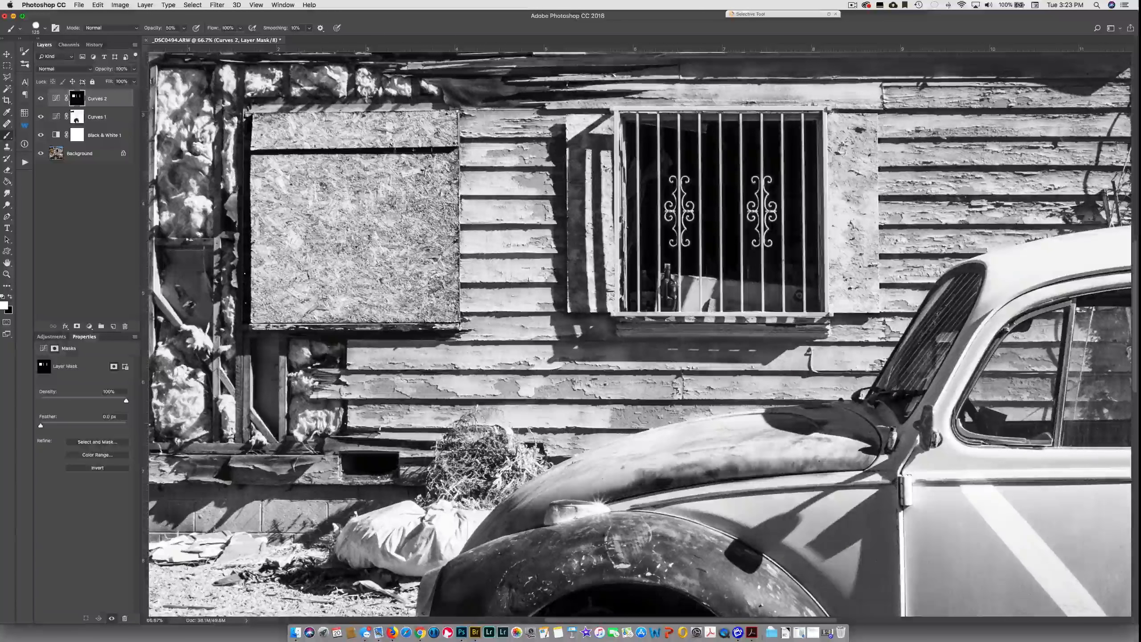
- Lower the brush hardness, brush white down the left shutter's shaded strip, and brush black over the adjoining siding on the Curves 2 mask
{"action": "left_click", "coordinate": [45, 28]}
{"action": "left_click_drag", "start_coordinate": [105, 77], "coordinate": [24, 78]}
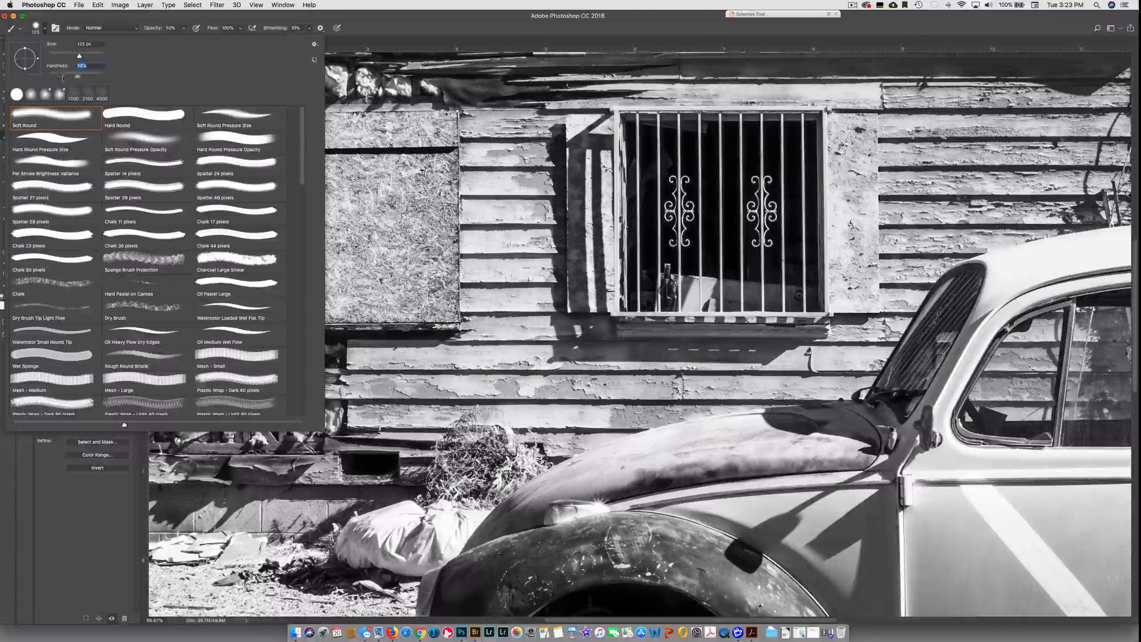
{"action": "left_click", "coordinate": [584, 135]}
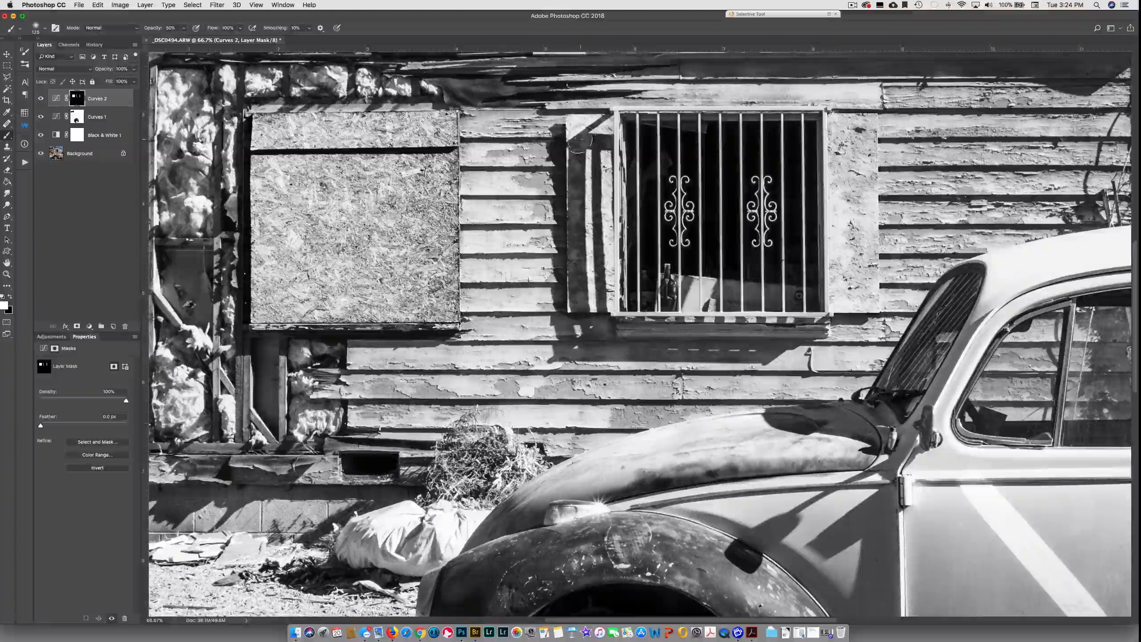
{"action": "mouse_move", "coordinate": [574, 135]}
{"action": "left_mouse_down"}
{"action": "mouse_move", "coordinate": [568, 260]}
{"action": "mouse_move", "coordinate": [561, 125]}
{"action": "mouse_move", "coordinate": [612, 195]}
{"action": "mouse_move", "coordinate": [583, 305]}
{"action": "left_mouse_up"}
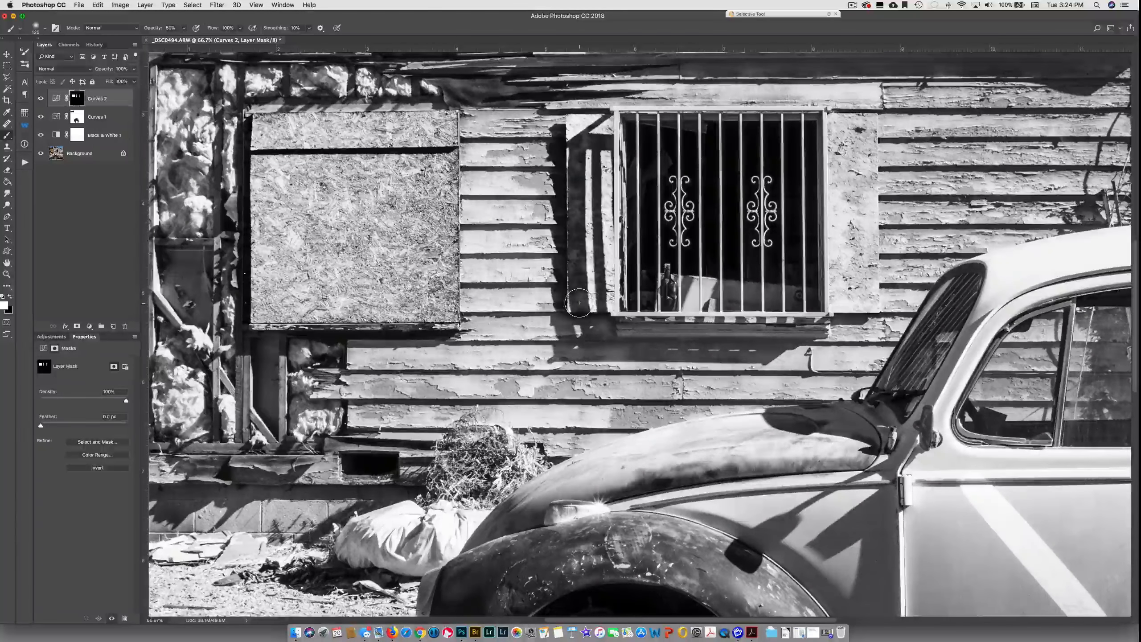
{"action": "key", "text": "x"}
{"action": "mouse_move", "coordinate": [531, 126]}
{"action": "left_mouse_down"}
{"action": "mouse_move", "coordinate": [554, 225]}
{"action": "mouse_move", "coordinate": [548, 323]}
{"action": "left_mouse_up"}
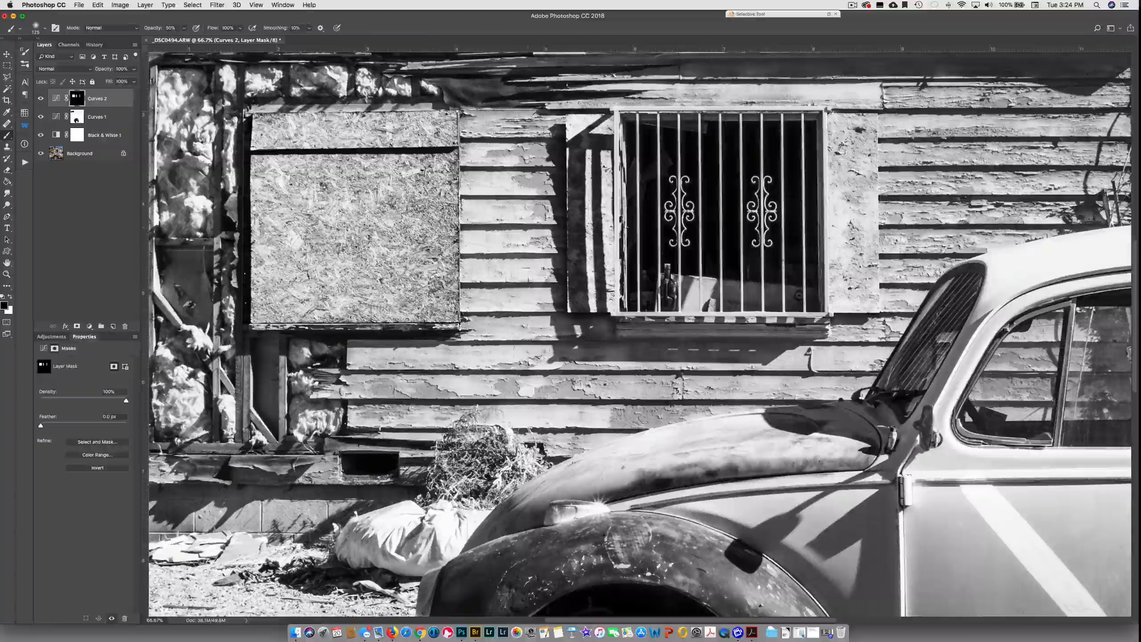
- Brush white at 50% opacity with a smaller brush along the shaded strip below the barred window's sill on the Curves 2 mask
{"action": "key", "text": "bracketleft"}
{"action": "key", "text": "bracketleft"}
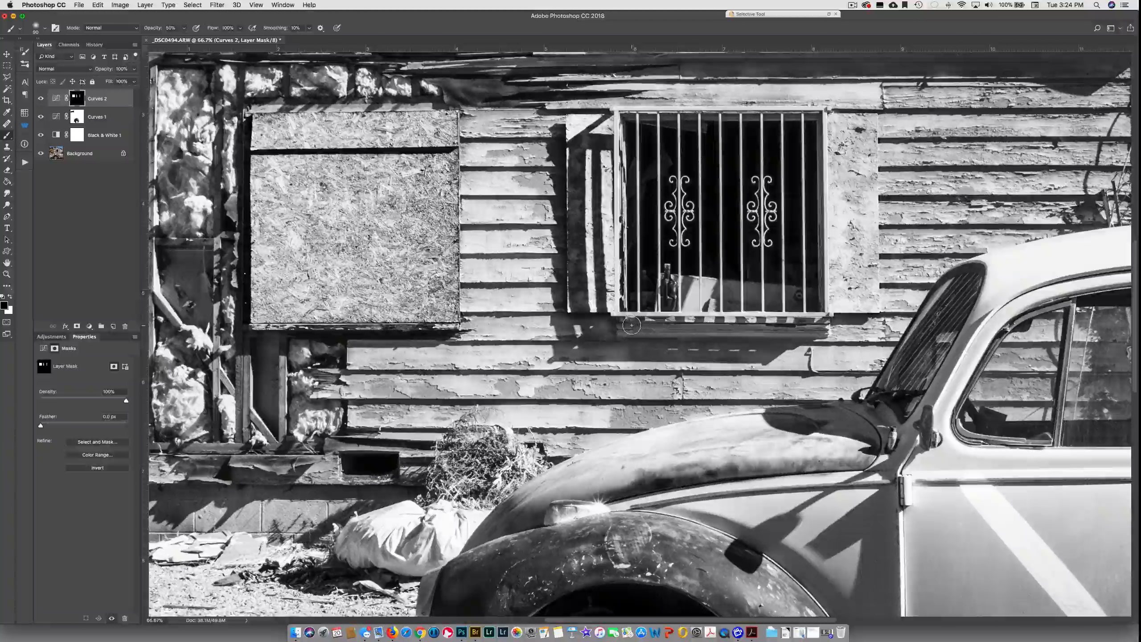
{"action": "key", "text": "bracketleft"}
{"action": "key", "text": "x"}
{"action": "mouse_move", "coordinate": [631, 324]}
{"action": "left_mouse_down"}
{"action": "mouse_move", "coordinate": [822, 327]}
{"action": "mouse_move", "coordinate": [660, 326]}
{"action": "mouse_move", "coordinate": [747, 326]}
{"action": "left_mouse_up"}
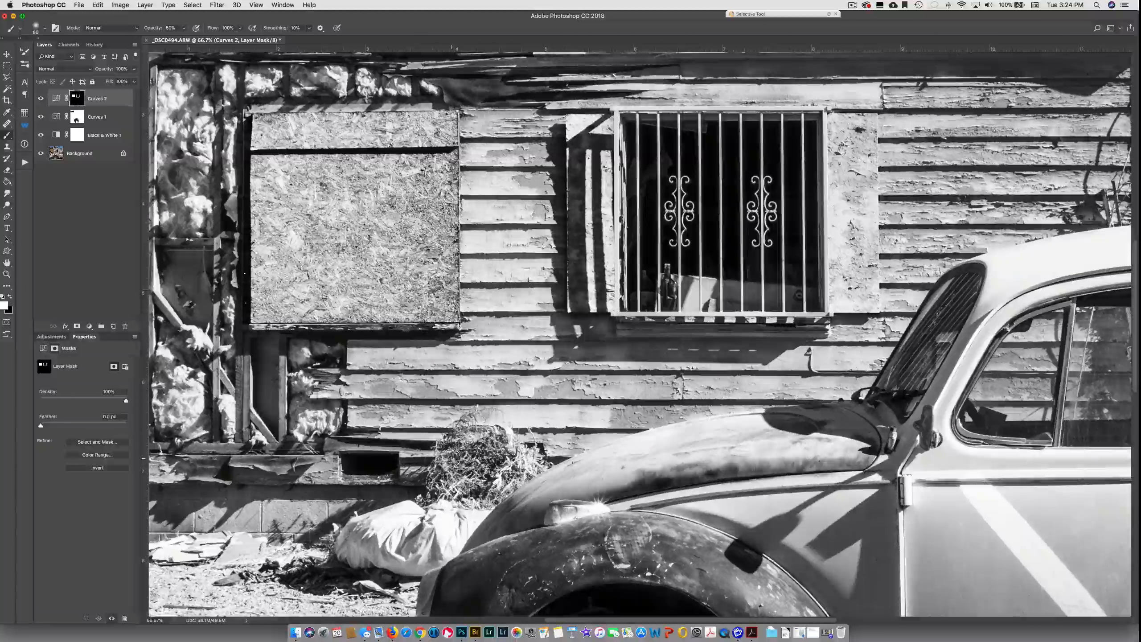
- Brush white at 100% opacity with a 150 px brush over the dry bush beside the car's hood on the Curves 2 mask
{"action": "key", "text": "bracketright"}
{"action": "key", "text": "bracketright"}
{"action": "key", "text": "bracketright"}
{"action": "key", "text": "bracketright"}
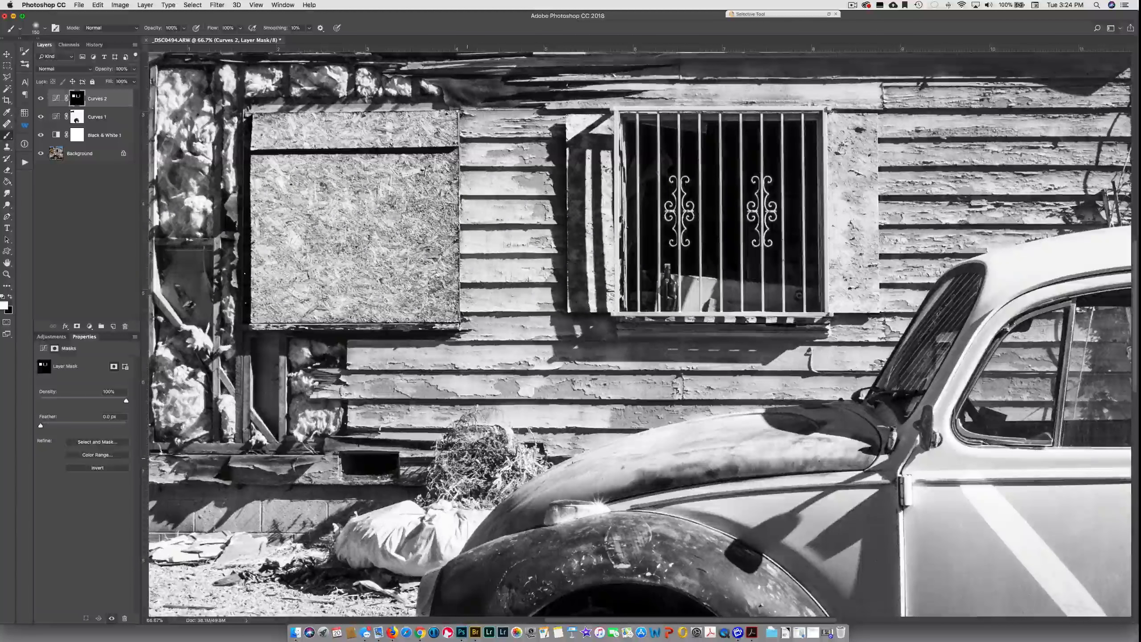
{"action": "mouse_move", "coordinate": [467, 457]}
{"action": "left_mouse_down"}
{"action": "mouse_move", "coordinate": [480, 465]}
{"action": "mouse_move", "coordinate": [433, 477]}
{"action": "mouse_move", "coordinate": [450, 443]}
{"action": "mouse_move", "coordinate": [508, 442]}
{"action": "mouse_move", "coordinate": [517, 477]}
{"action": "mouse_move", "coordinate": [493, 487]}
{"action": "left_mouse_up"}
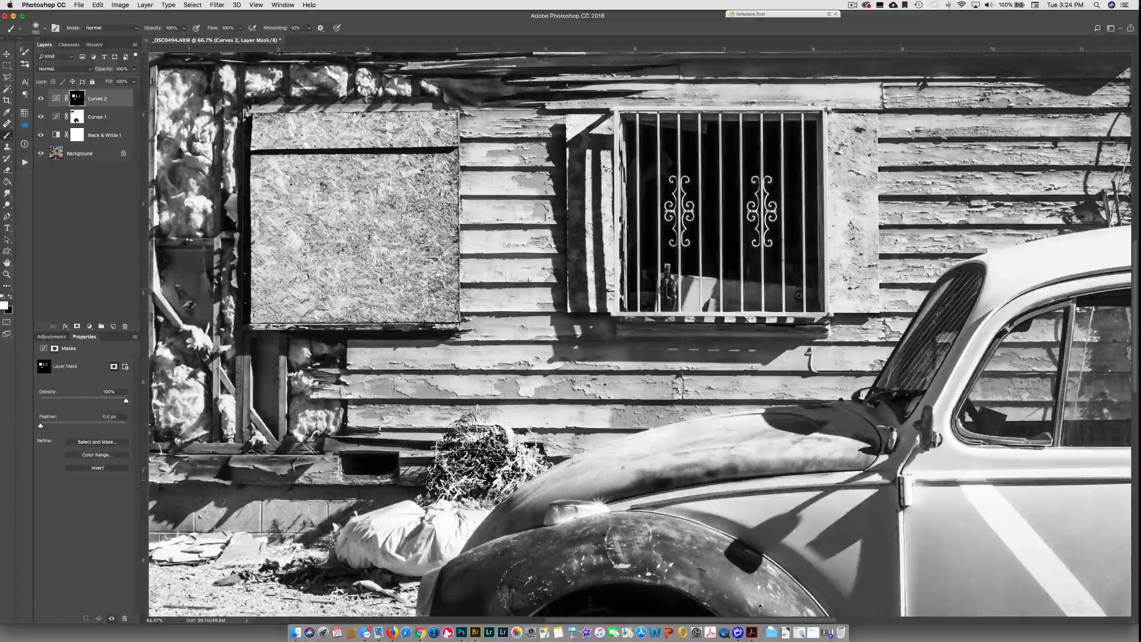
{"action": "left_click_drag", "start_coordinate": [503, 437], "coordinate": [482, 491]}
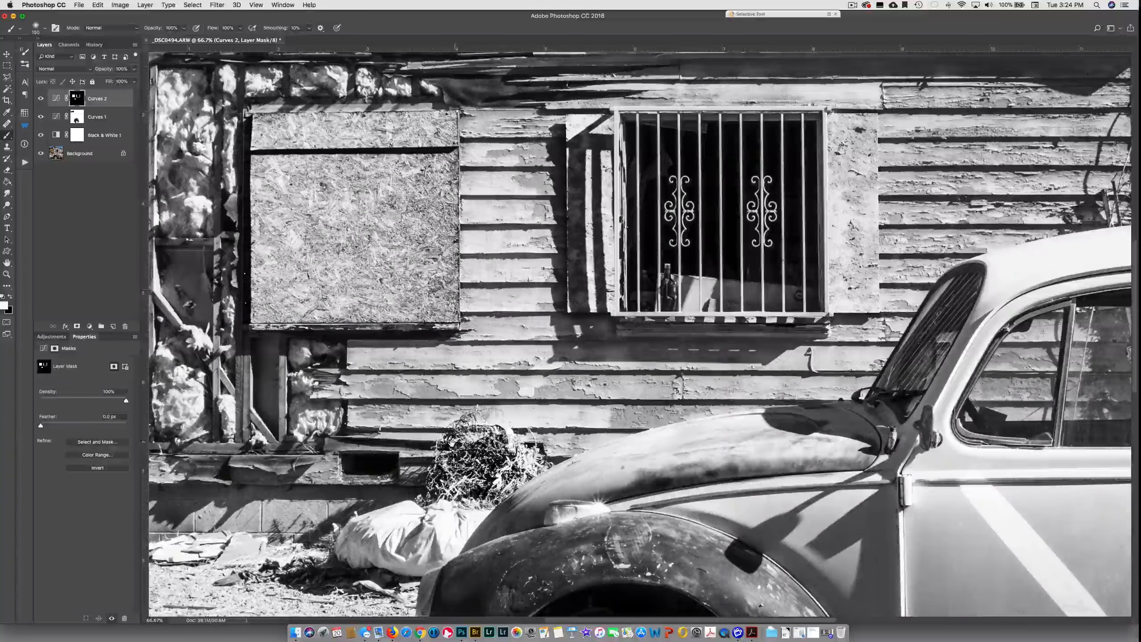
- Try brushing white on the Curves 2 mask over the car's shadow on the gravel, undoing each stroke
{"action": "left_click_drag", "start_coordinate": [458, 446], "coordinate": [656, 194]}
{"action": "left_click_drag", "start_coordinate": [604, 557], "coordinate": [605, 413]}
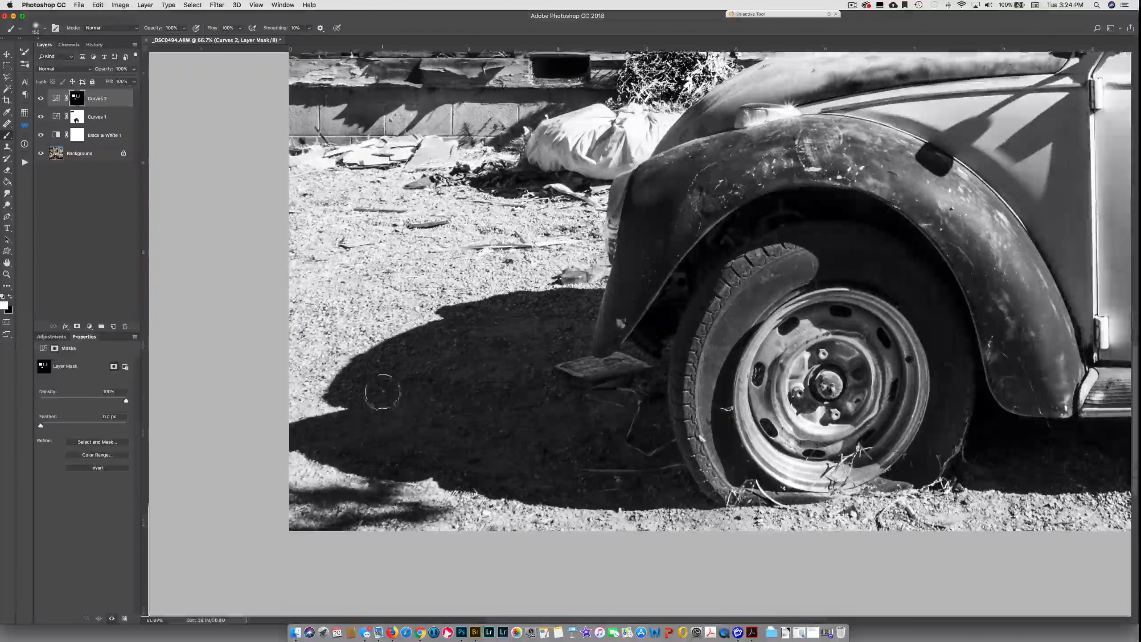
{"action": "left_click_drag", "start_coordinate": [382, 389], "coordinate": [393, 382]}
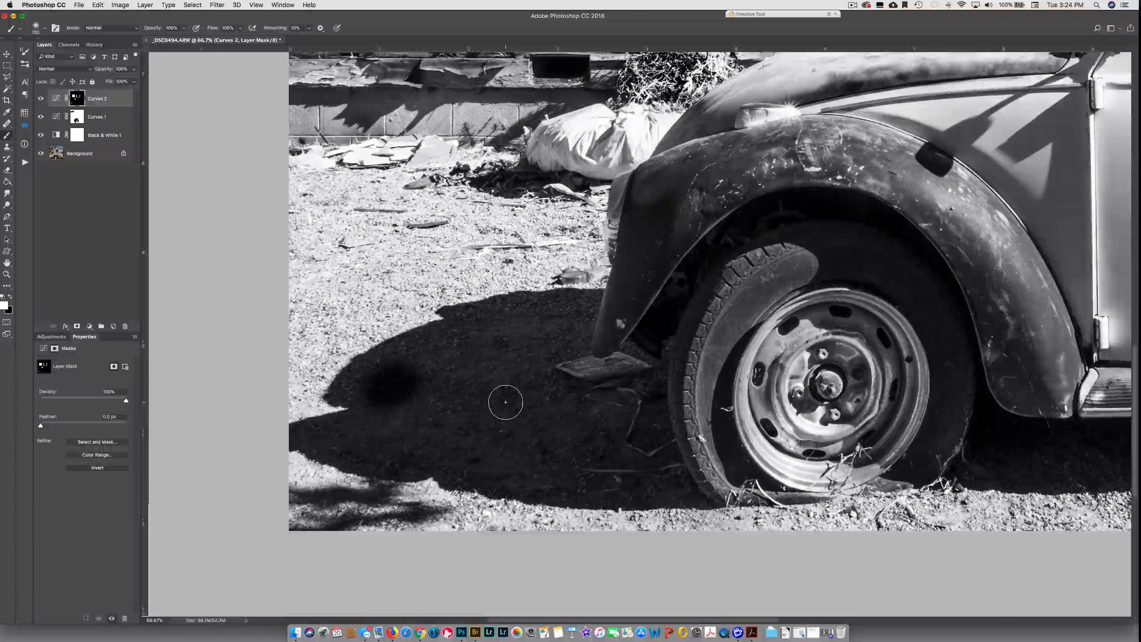
{"action": "key", "text": "super+z"}
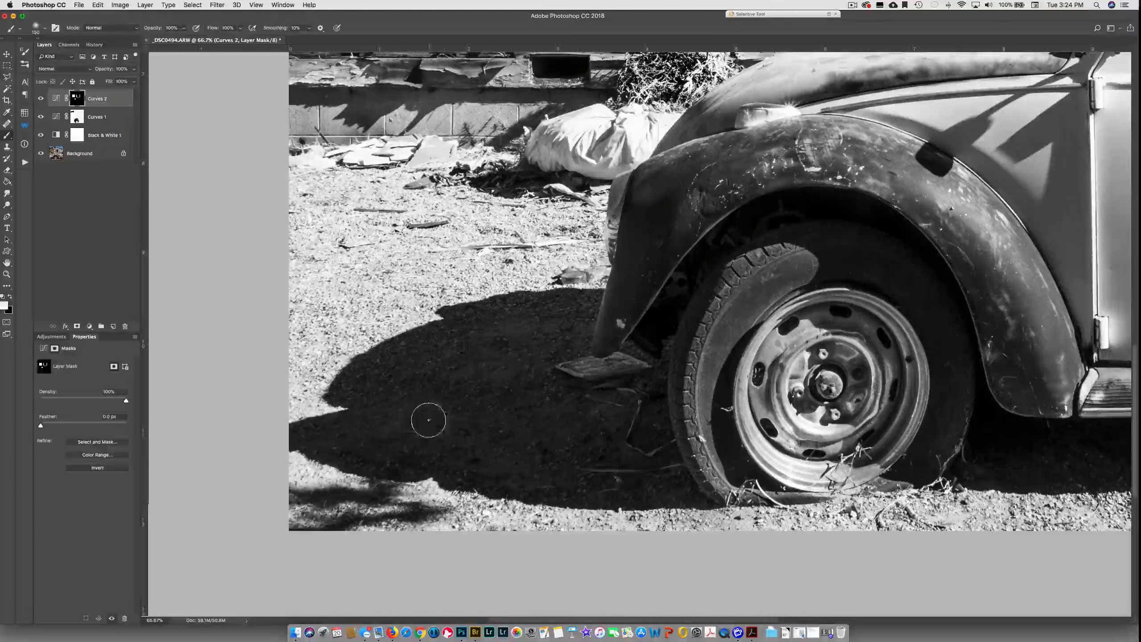
{"action": "left_click_drag", "start_coordinate": [427, 415], "coordinate": [457, 441]}
{"action": "key", "text": "super+z"}
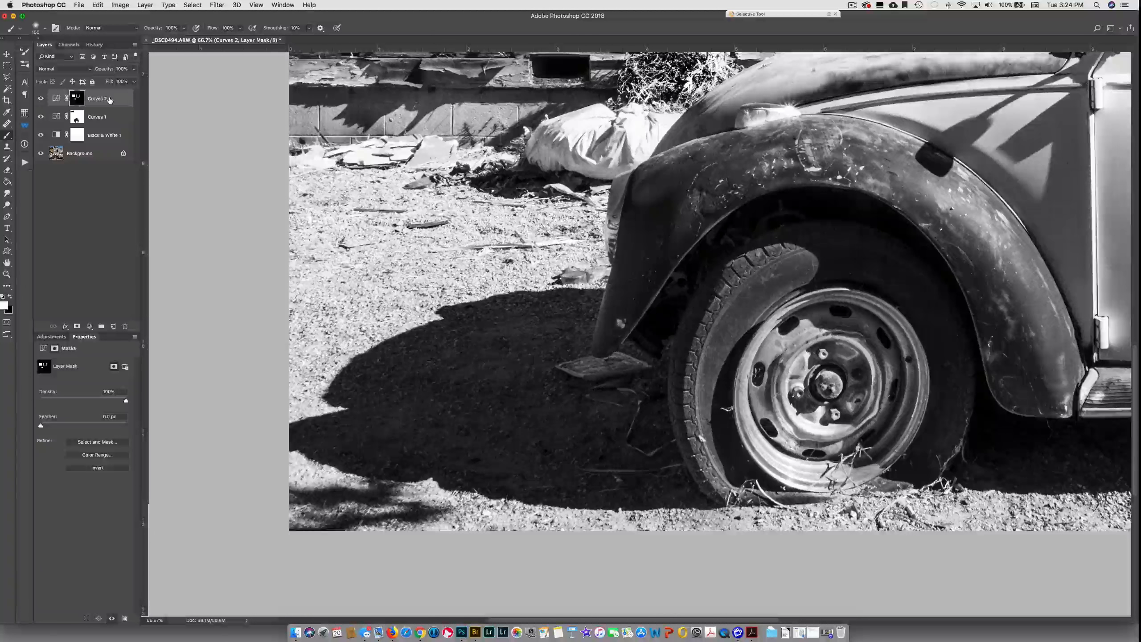
- Add a Curves layer above Curves 2 and use targeted adjustment in the gravel shadow to lower its darkest tones and raise its lighter ones
{"action": "left_click", "coordinate": [56, 98]}
{"action": "left_click", "coordinate": [89, 326]}
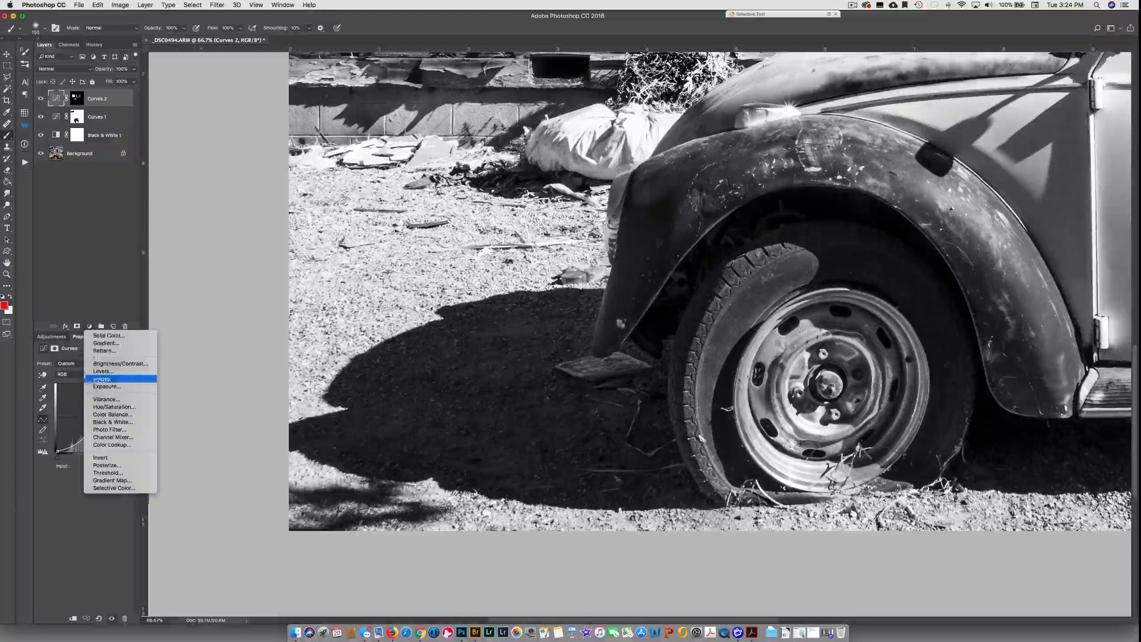
{"action": "key", "text": "Escape"}
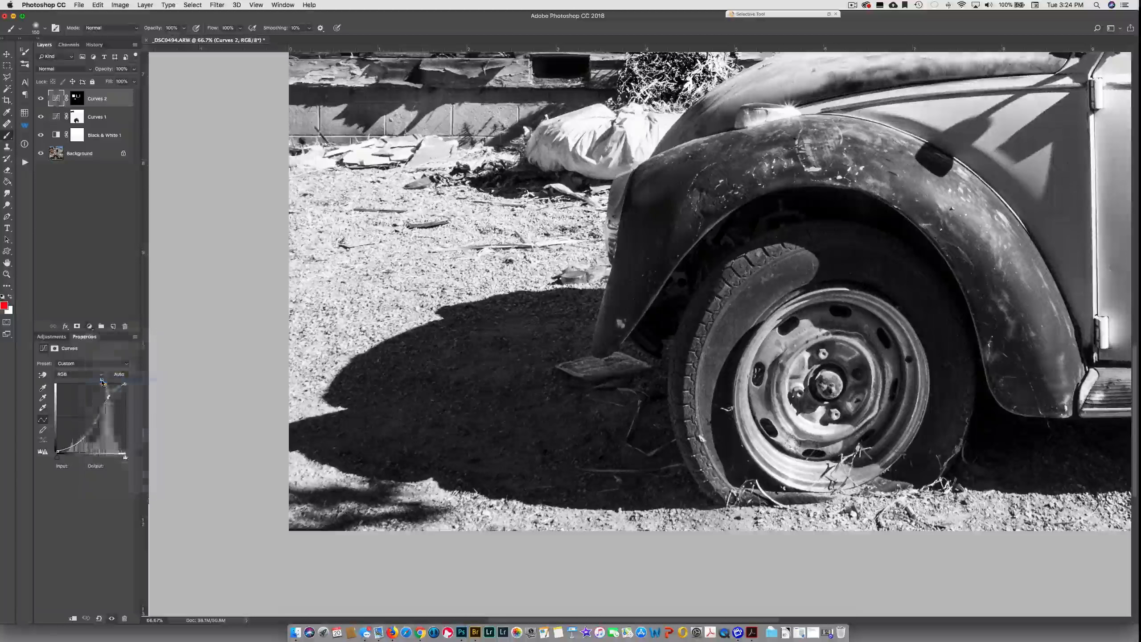
{"action": "left_click", "coordinate": [43, 373]}
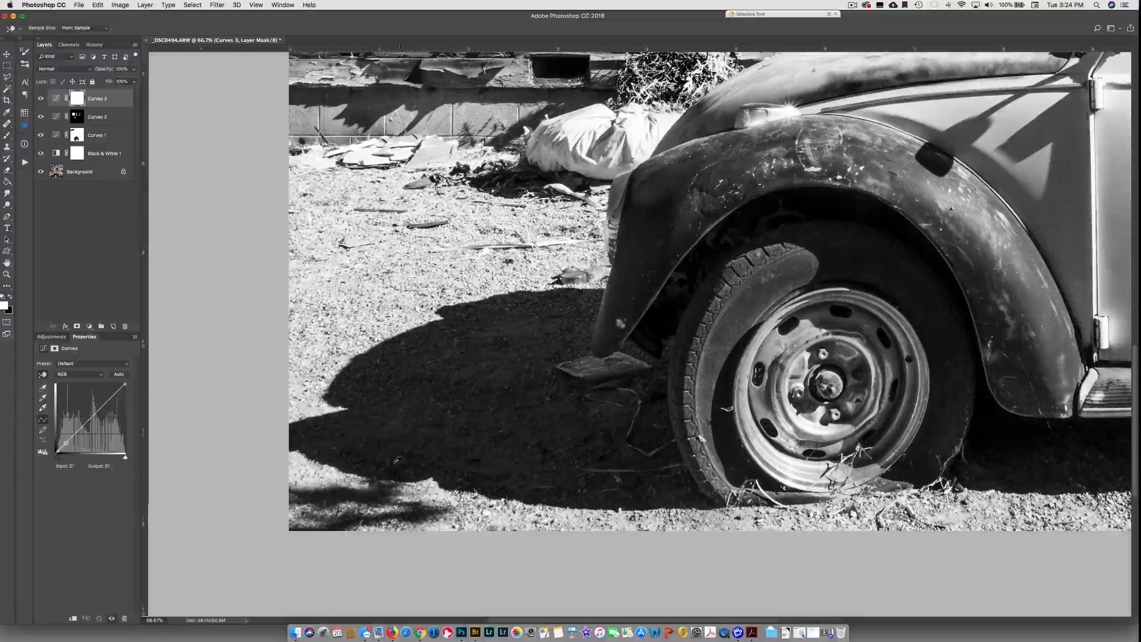
{"action": "left_click_drag", "start_coordinate": [397, 439], "coordinate": [397, 443]}
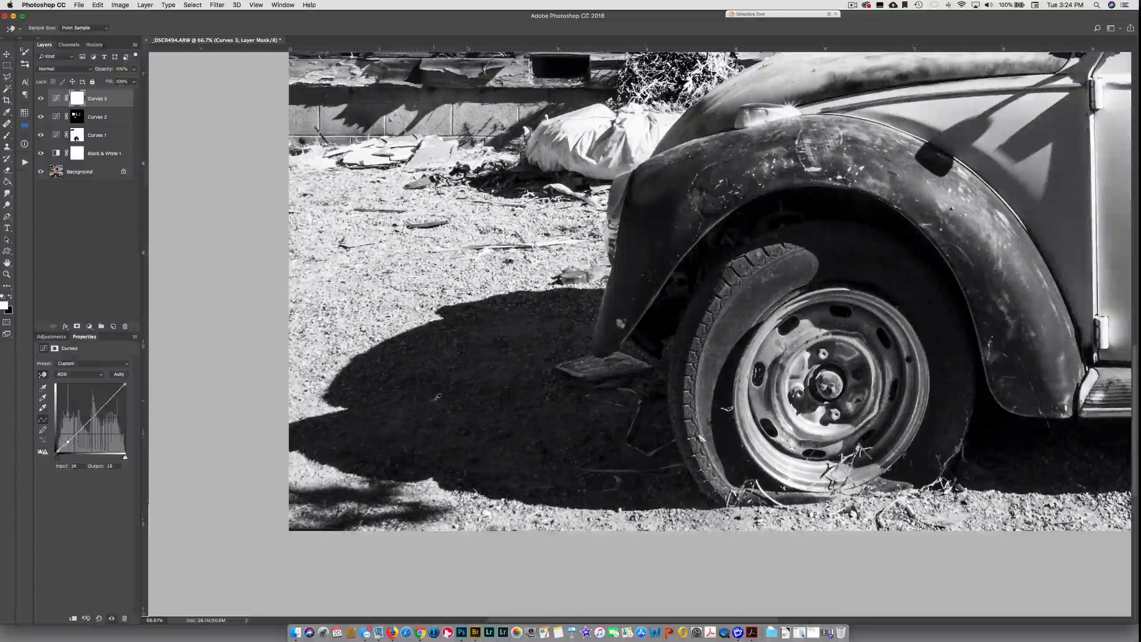
{"action": "left_click_drag", "start_coordinate": [437, 396], "coordinate": [437, 389]}
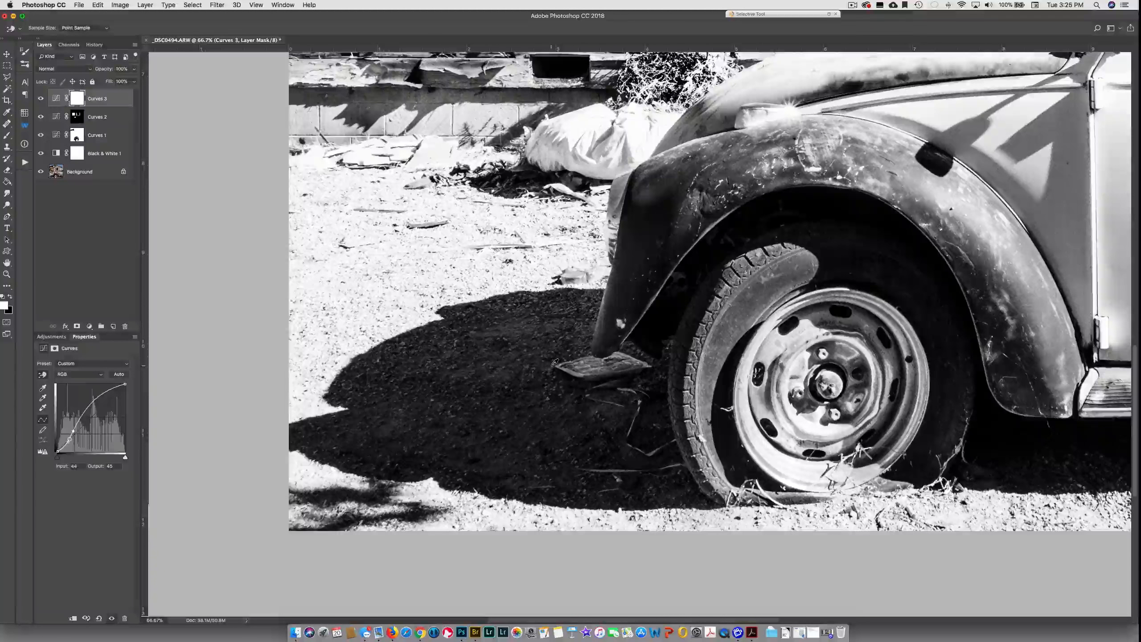
- Invert the Curves 3 mask to black and brush white over the car's shadow on the gravel in front of the tire
{"action": "key", "text": "super+i"}
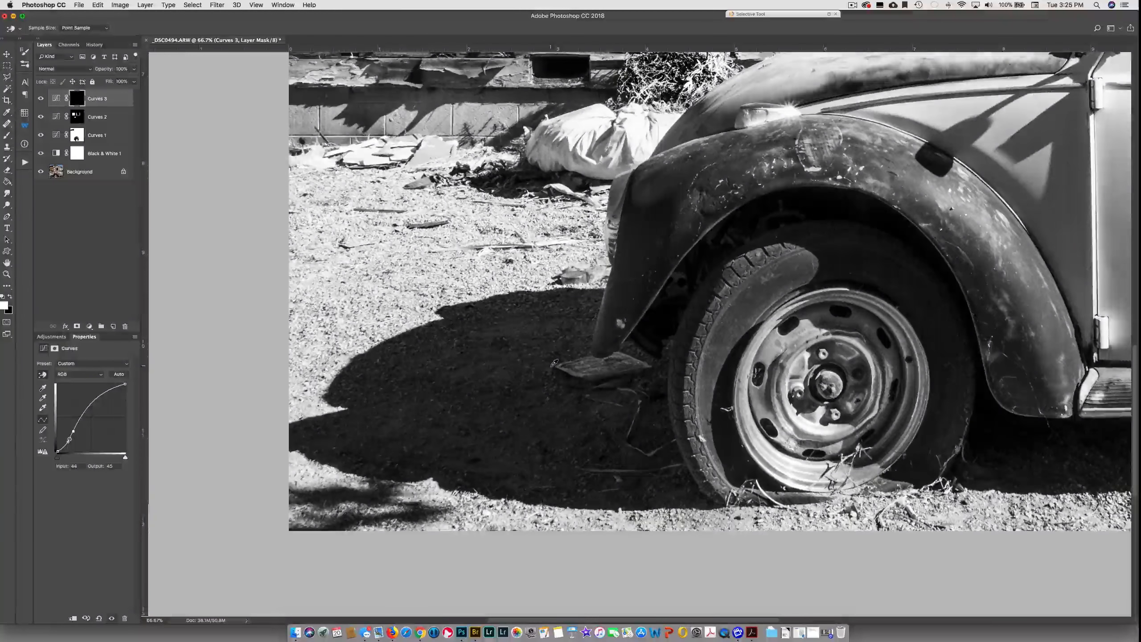
{"action": "key", "text": "b"}
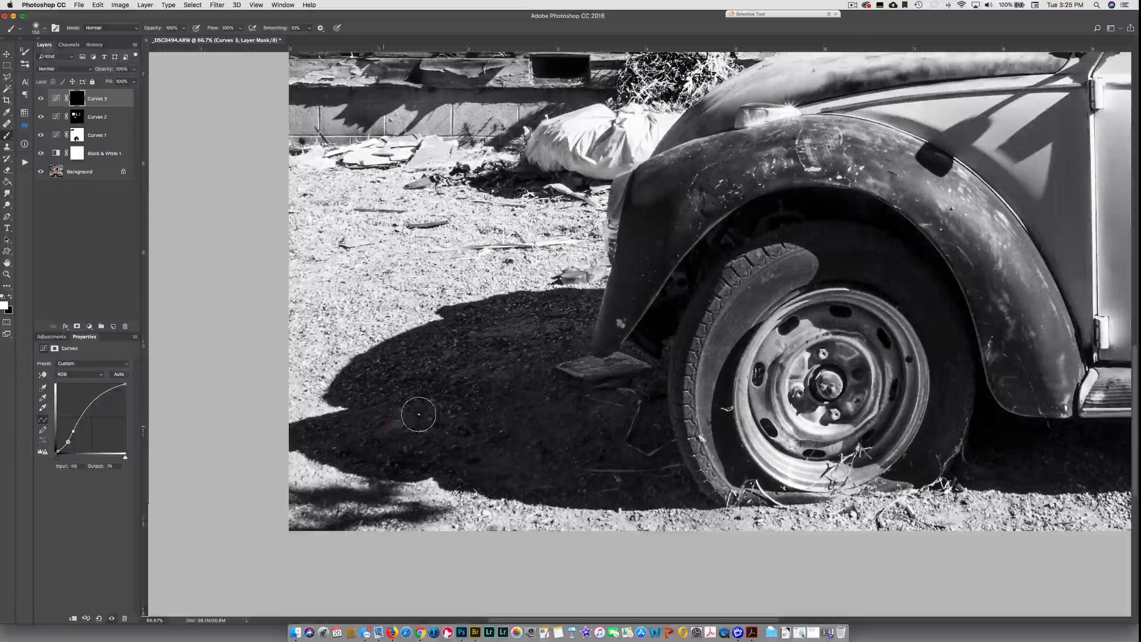
{"action": "mouse_move", "coordinate": [417, 414]}
{"action": "left_mouse_down"}
{"action": "mouse_move", "coordinate": [491, 430]}
{"action": "mouse_move", "coordinate": [531, 467]}
{"action": "mouse_move", "coordinate": [634, 489]}
{"action": "mouse_move", "coordinate": [666, 482]}
{"action": "mouse_move", "coordinate": [649, 418]}
{"action": "mouse_move", "coordinate": [628, 450]}
{"action": "mouse_move", "coordinate": [571, 448]}
{"action": "mouse_move", "coordinate": [538, 421]}
{"action": "mouse_move", "coordinate": [557, 405]}
{"action": "mouse_move", "coordinate": [518, 369]}
{"action": "mouse_move", "coordinate": [585, 398]}
{"action": "mouse_move", "coordinate": [607, 394]}
{"action": "mouse_move", "coordinate": [530, 416]}
{"action": "mouse_move", "coordinate": [536, 388]}
{"action": "mouse_move", "coordinate": [634, 361]}
{"action": "mouse_move", "coordinate": [645, 391]}
{"action": "left_mouse_up"}
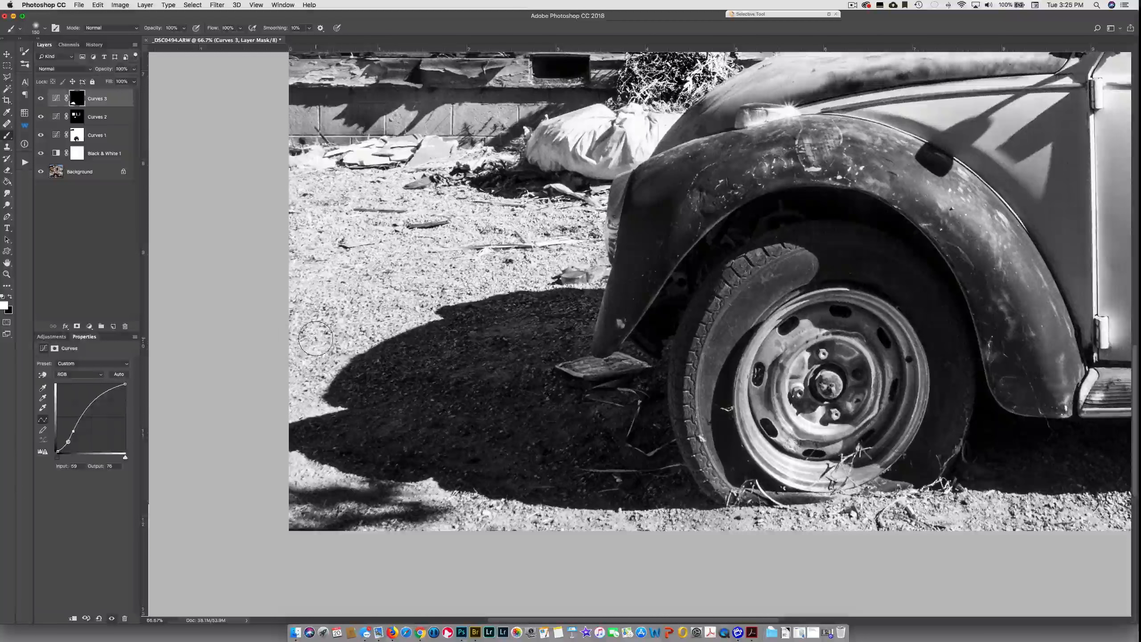
- Compare the whole photo with the Curves 3 layer hidden and shown
{"action": "key", "text": "super+minus"}
{"action": "key", "text": "super+minus"}
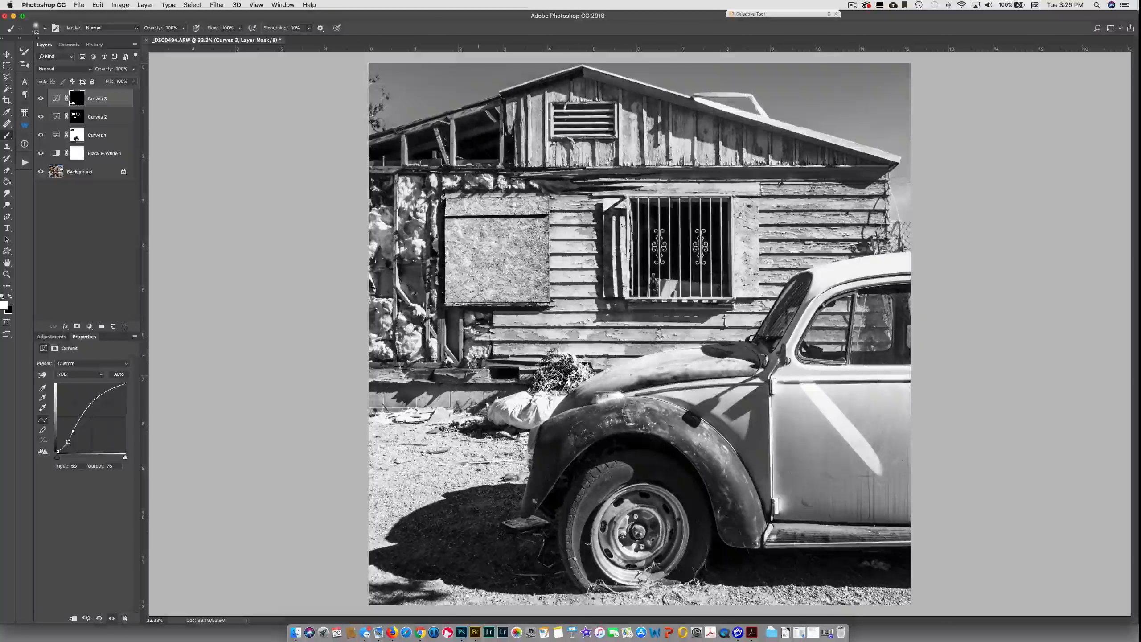
{"action": "left_click", "coordinate": [41, 99]}
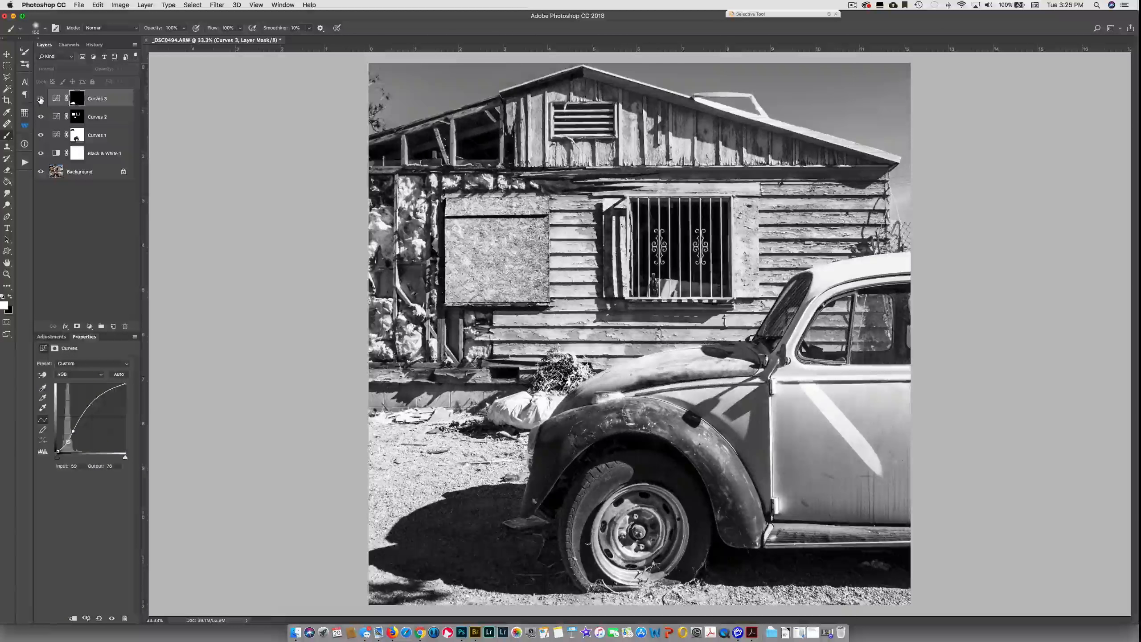
- Brush white at 100% opacity on the Curves 3 mask over the ground shadow beneath the running board
{"action": "left_click", "coordinate": [76, 98]}
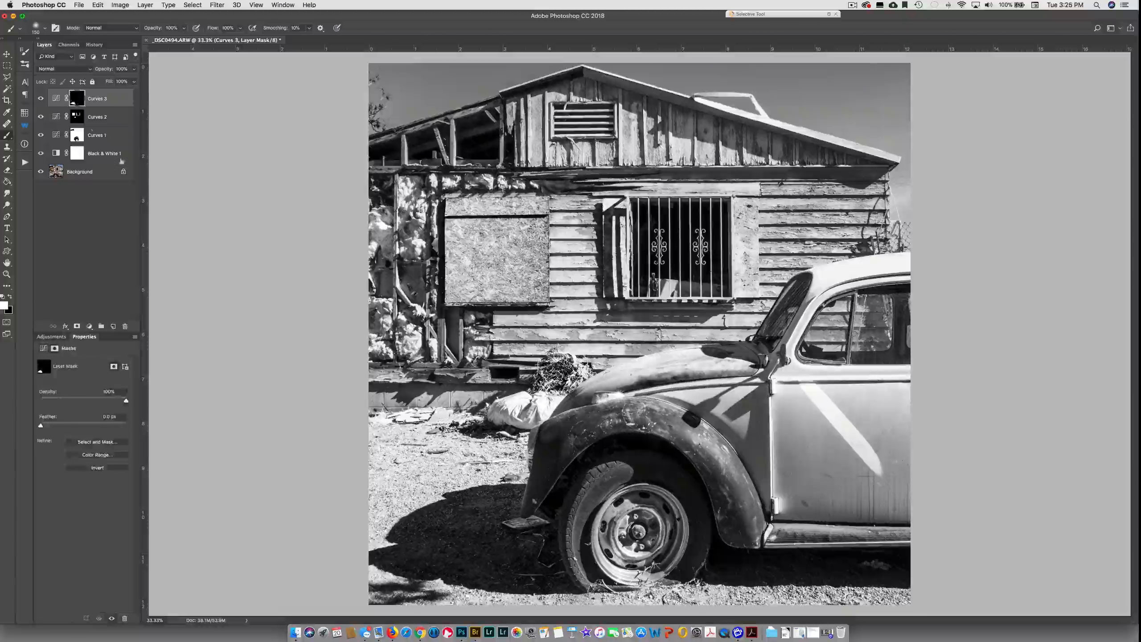
{"action": "key", "text": "5"}
{"action": "key", "text": "x"}
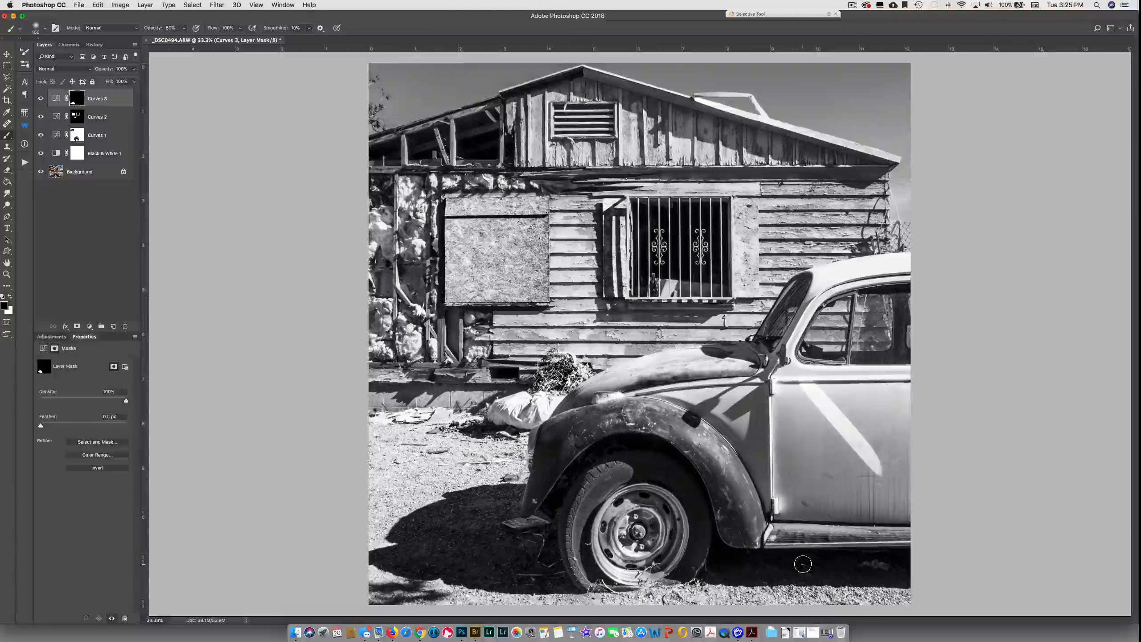
{"action": "key", "text": "super+r"}
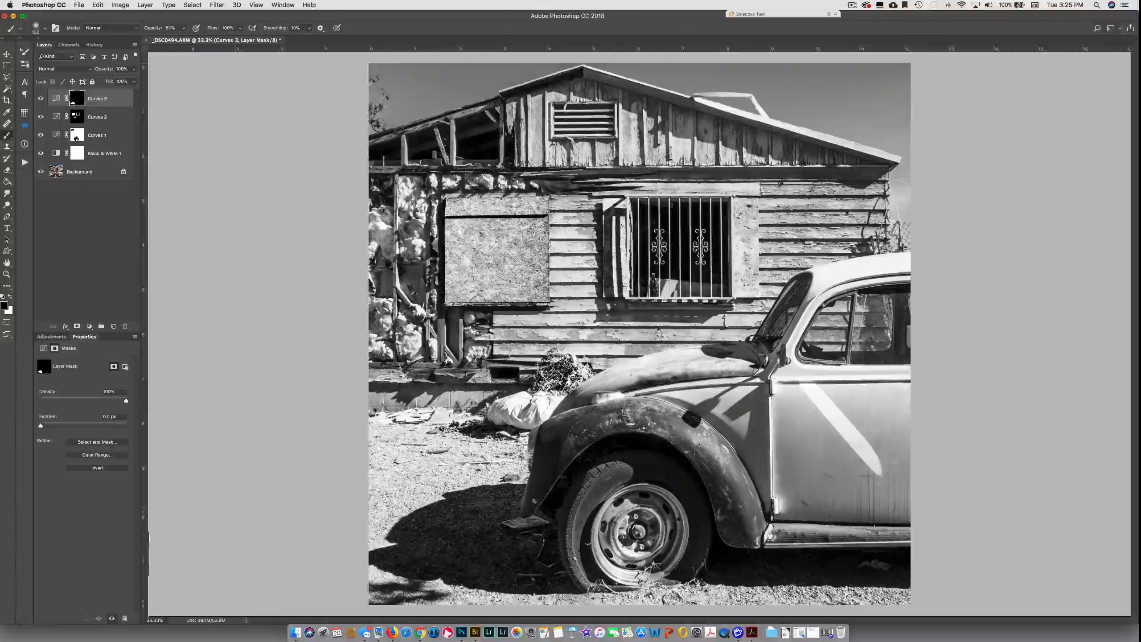
{"action": "key", "text": "super+equal"}
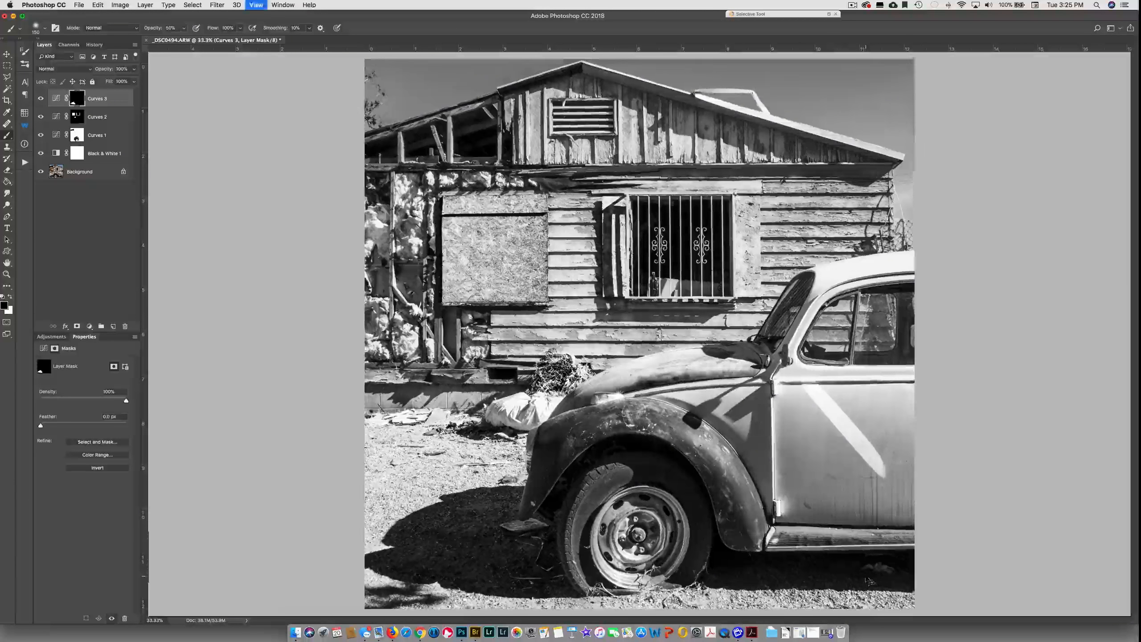
{"action": "left_click_drag", "start_coordinate": [902, 576], "coordinate": [848, 466]}
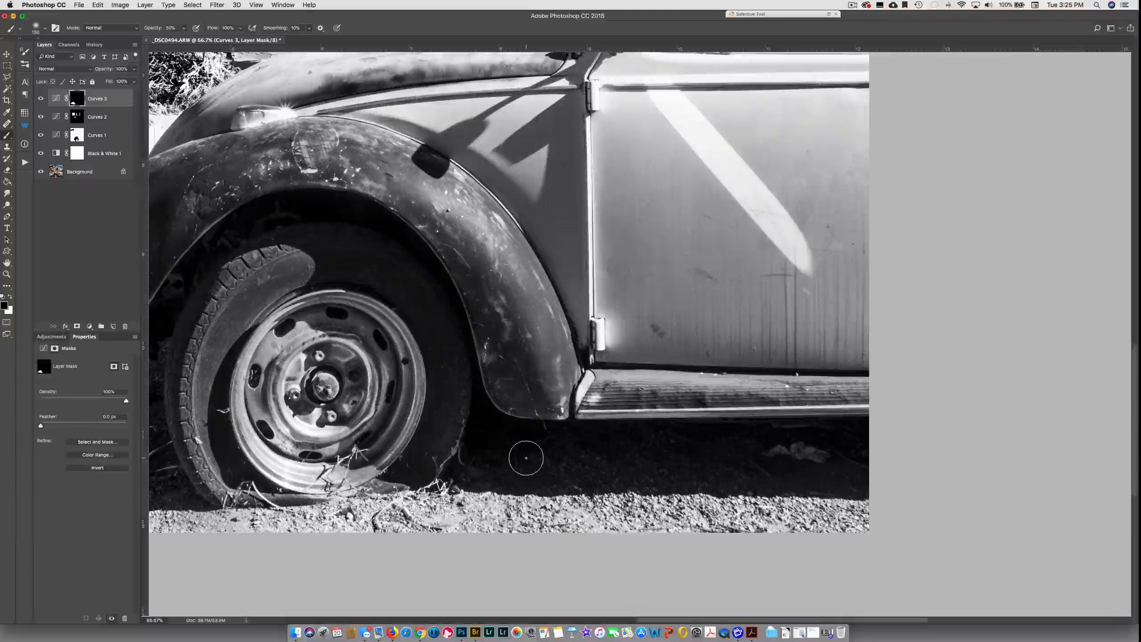
{"action": "key", "text": "0"}
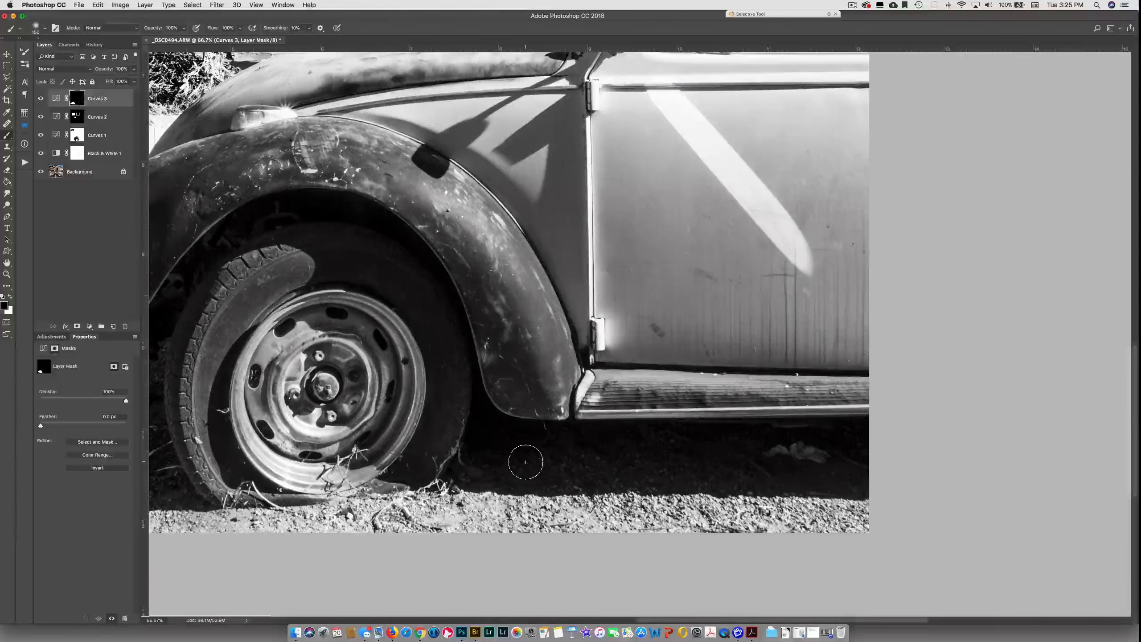
{"action": "key", "text": "x"}
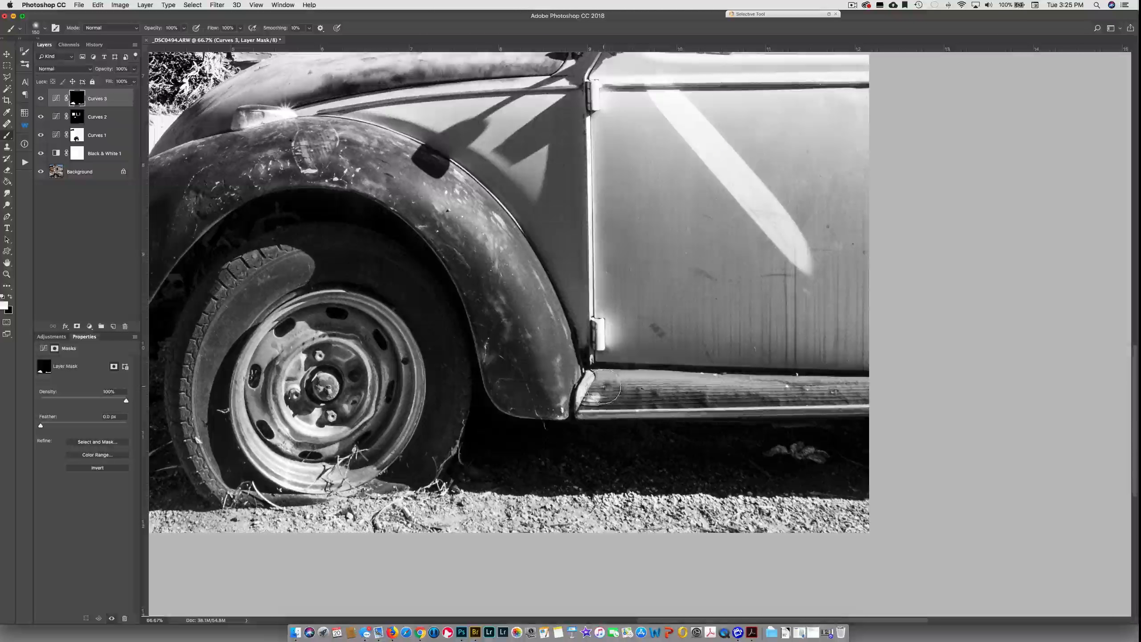
- Try brushing white along the running board on the Curves 3 mask and undo the stroke
{"action": "left_click_drag", "start_coordinate": [602, 391], "coordinate": [848, 386]}
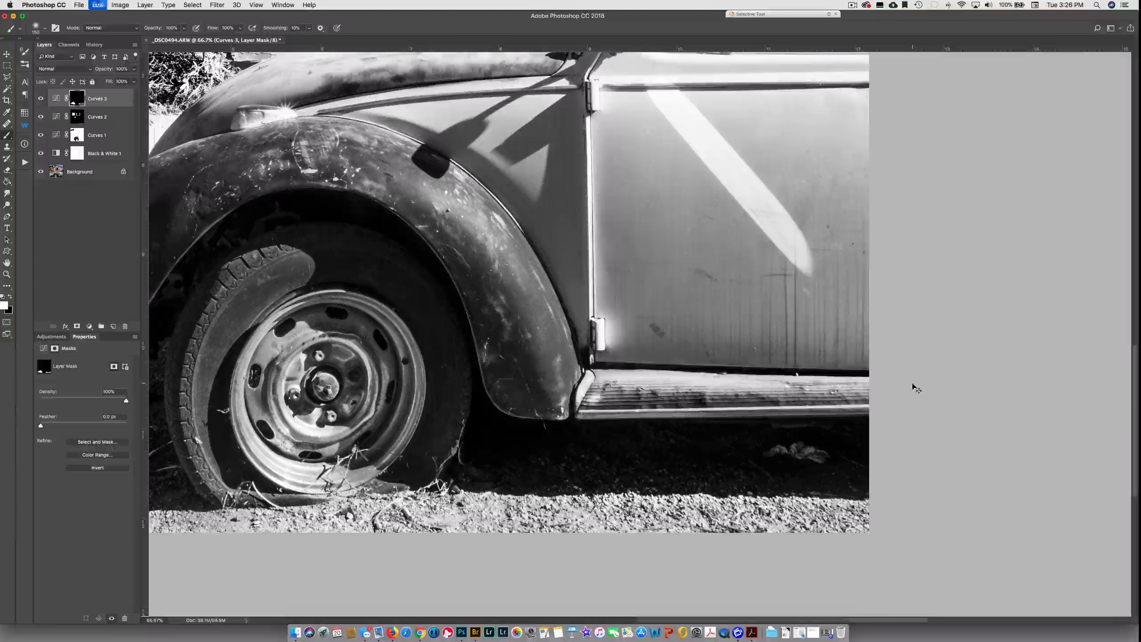
{"action": "key", "text": "super+z"}
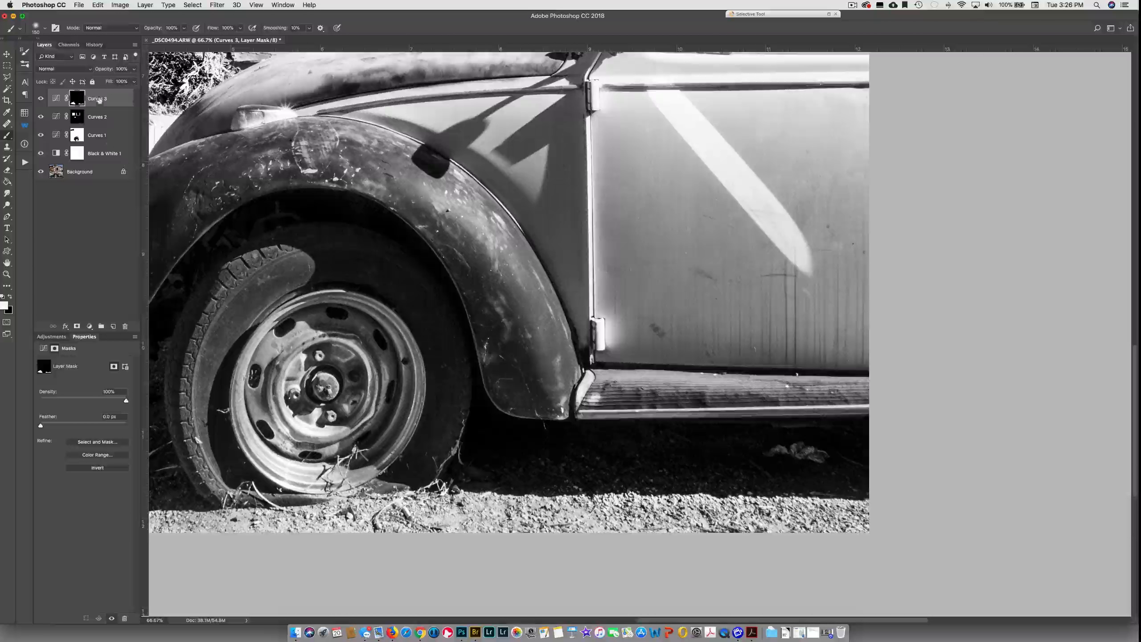
- Add a Curves layer above Curves 3 and use targeted adjustment on the running board to darken its dark tones and brighten its light ones
{"action": "left_click", "coordinate": [89, 325]}
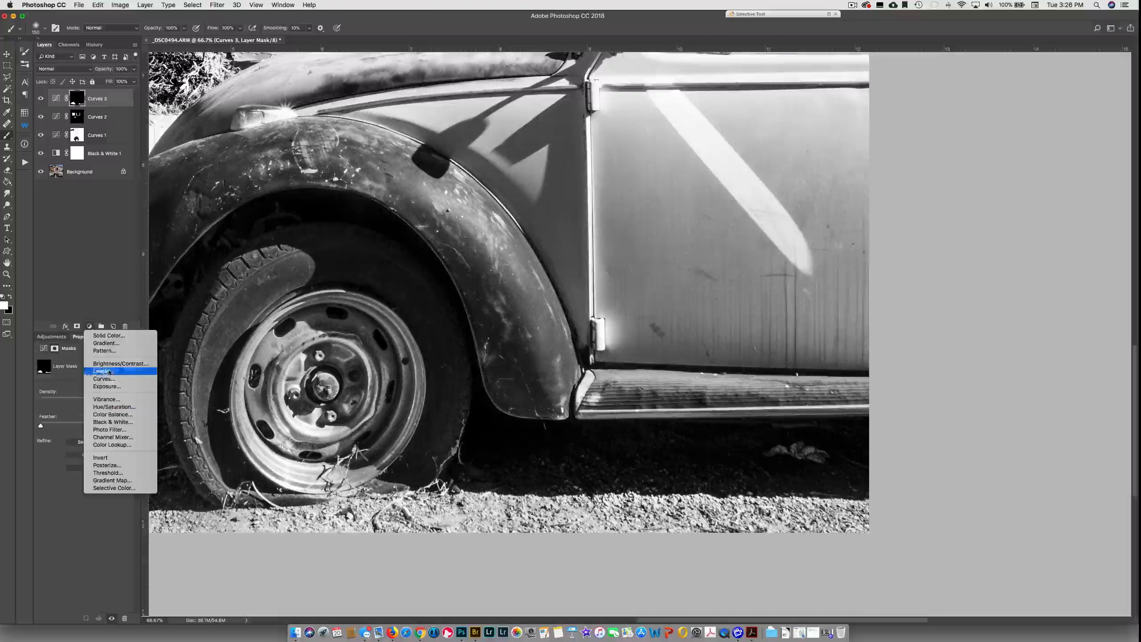
{"action": "left_click", "coordinate": [103, 378]}
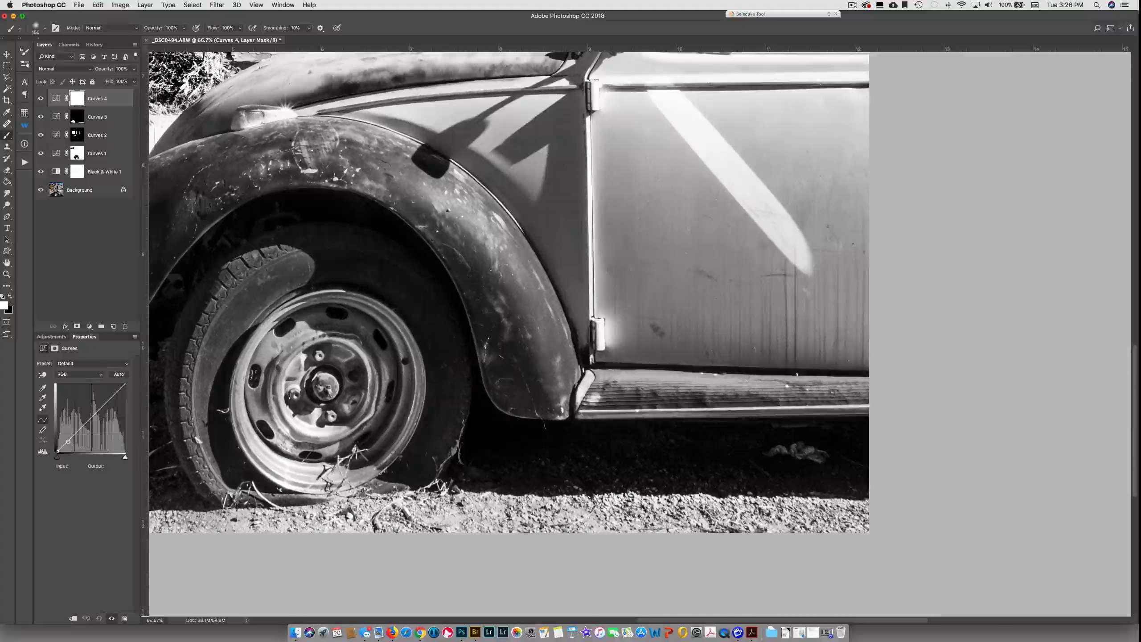
{"action": "left_click", "coordinate": [43, 374]}
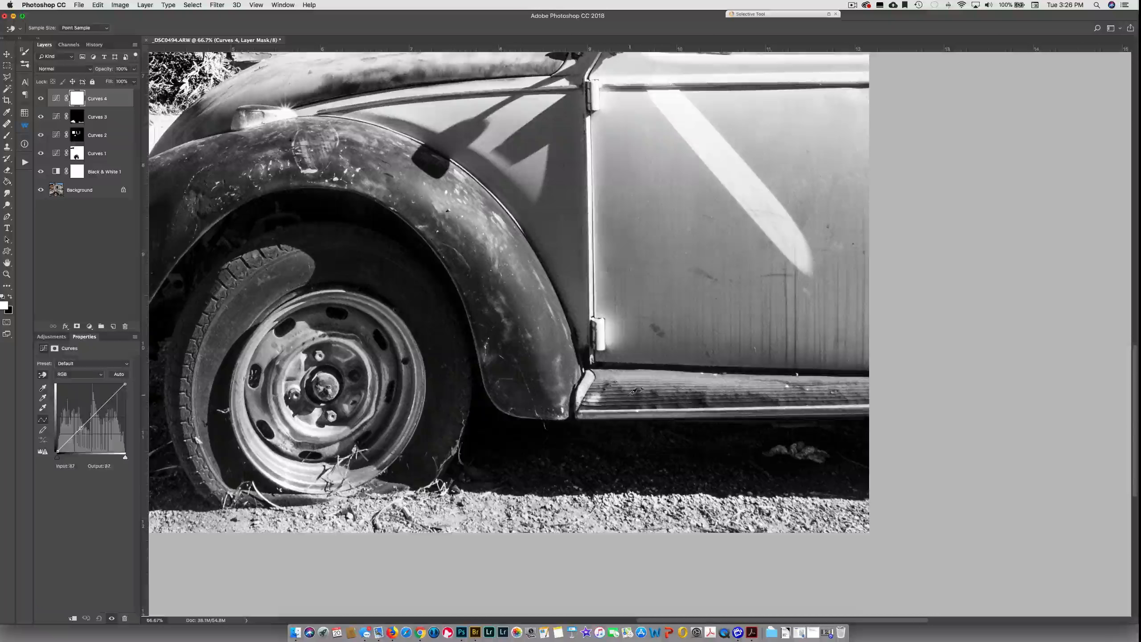
{"action": "left_click_drag", "start_coordinate": [633, 391], "coordinate": [654, 369]}
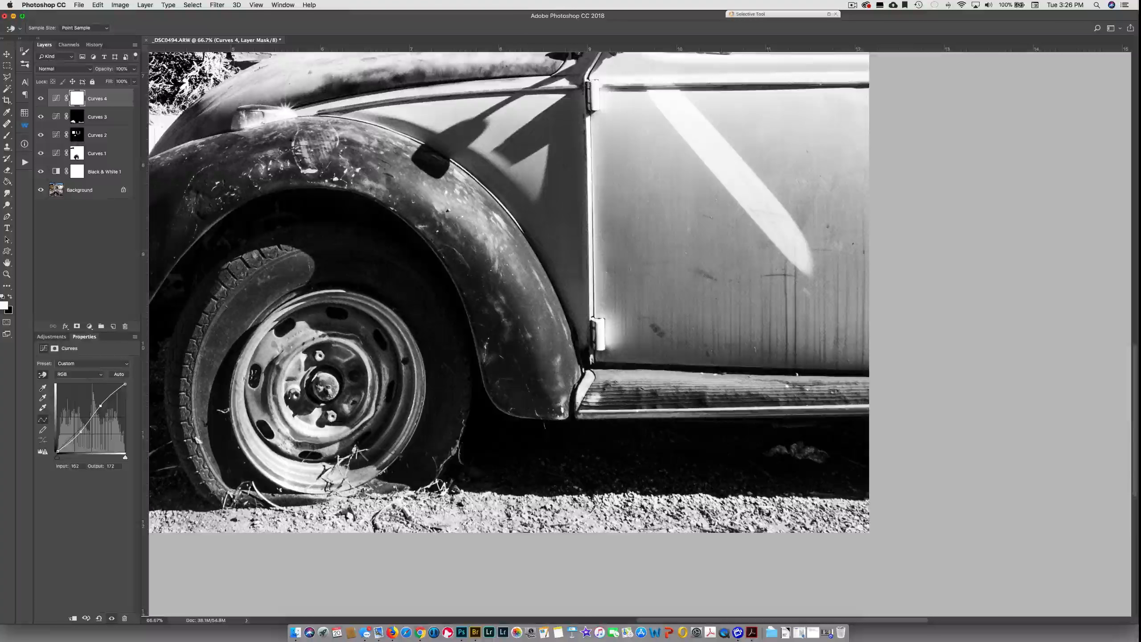
- Compare the whole photo with the Curves 4 layer hidden and shown, leaving the layer visible and returning to the Brush tool
{"action": "key", "text": "super+minus"}
{"action": "key", "text": "super+minus"}
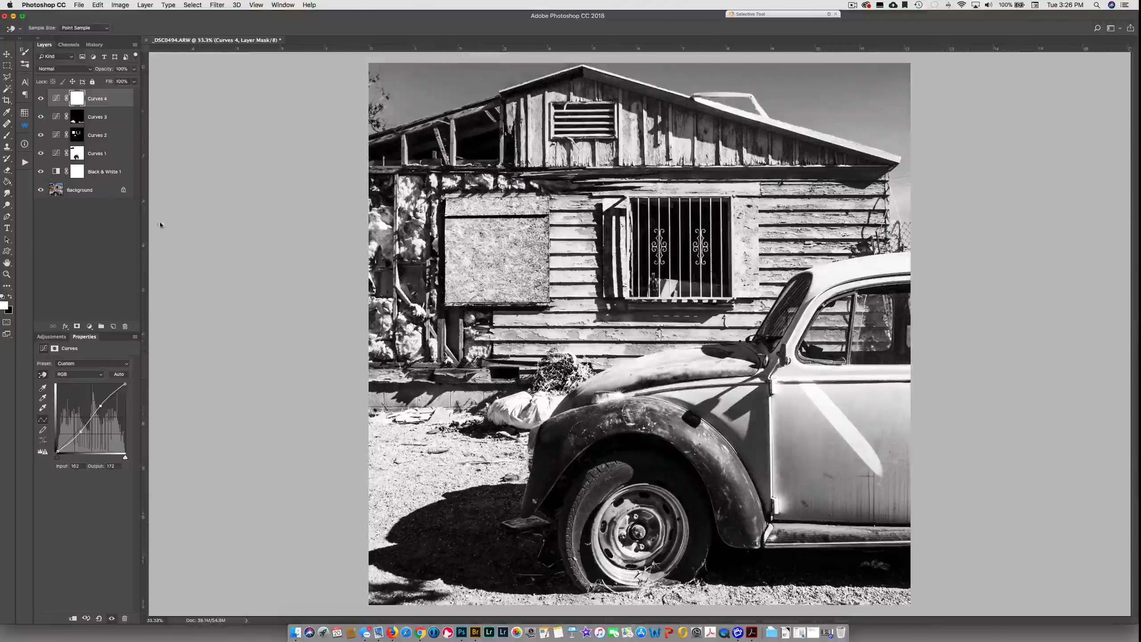
{"action": "left_click", "coordinate": [40, 98]}
{"action": "left_click", "coordinate": [41, 99]}
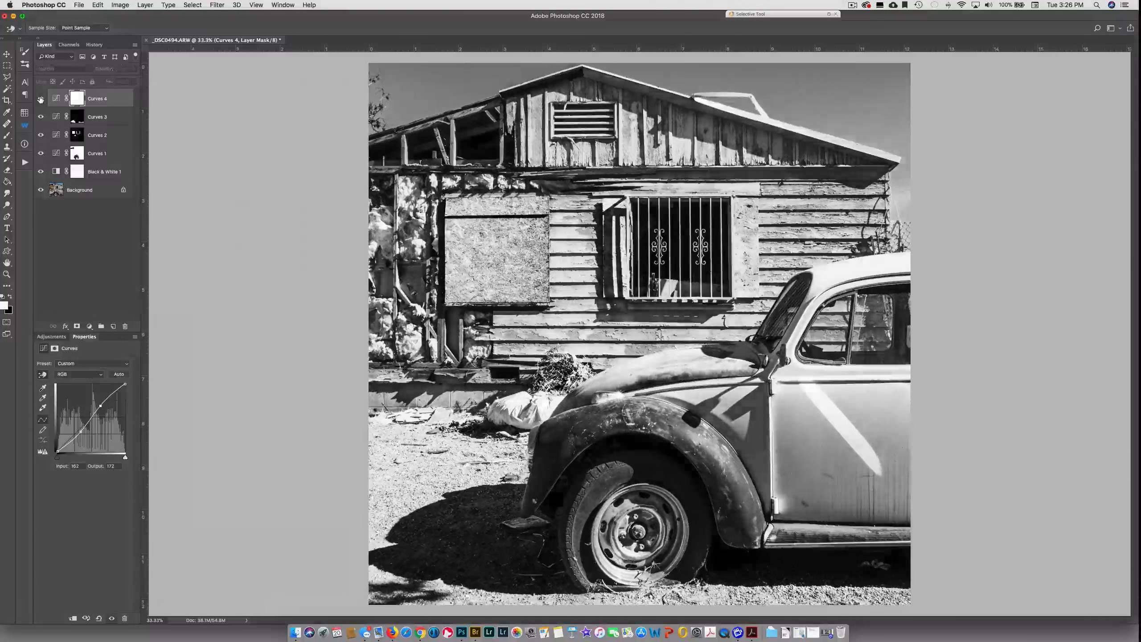
{"action": "left_click", "coordinate": [41, 99]}
{"action": "left_click", "coordinate": [41, 99]}
{"action": "key", "text": "b"}
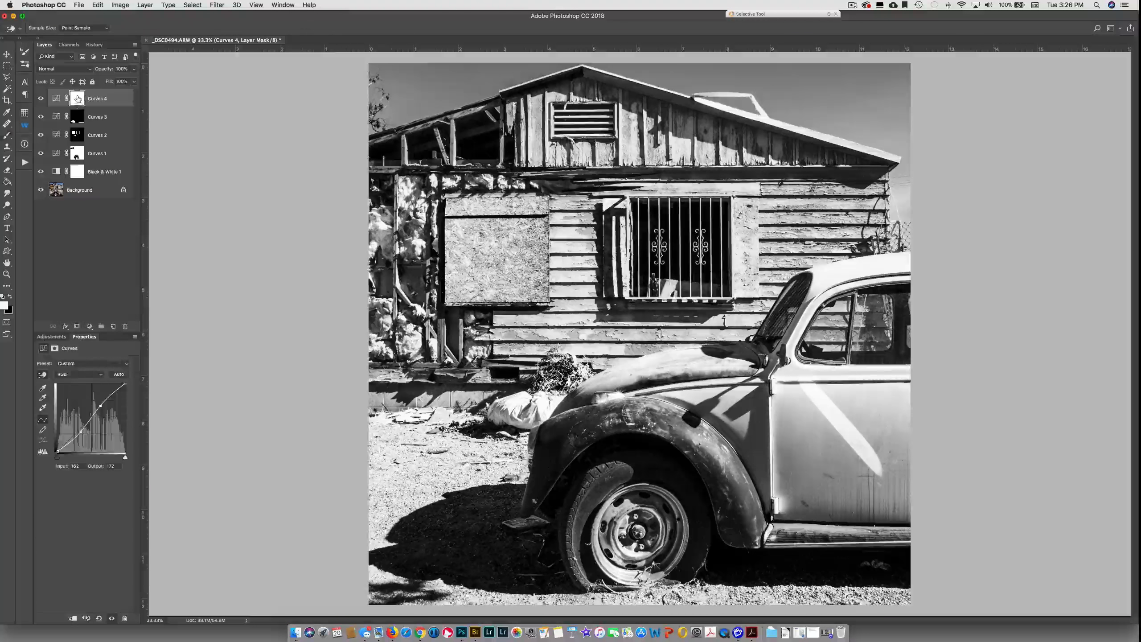
- Invert the Curves 4 mask to black and brush white along the car's running board
{"action": "left_click", "coordinate": [78, 98]}
{"action": "key", "text": "super+i"}
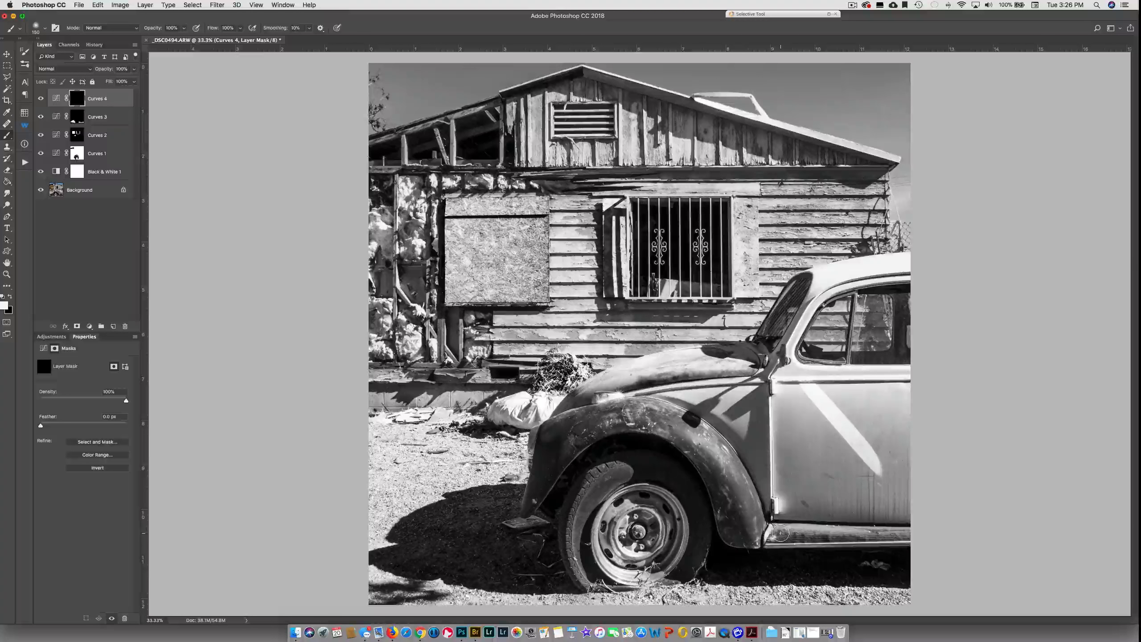
{"action": "left_click_drag", "start_coordinate": [778, 532], "coordinate": [920, 534]}
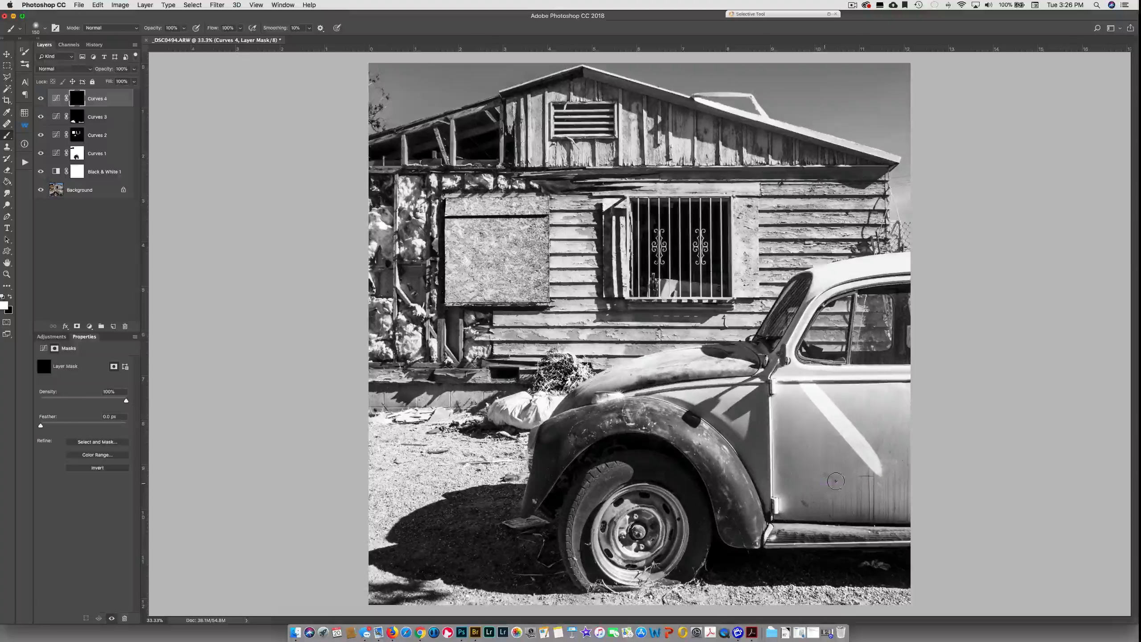
- Enlarge the brush for the Curves 4 mask and switch the painting colour to black
{"action": "key", "text": "bracketright"}
{"action": "key", "text": "bracketright"}
{"action": "key", "text": "bracketright"}
{"action": "key", "text": "bracketright"}
{"action": "key", "text": "bracketright"}
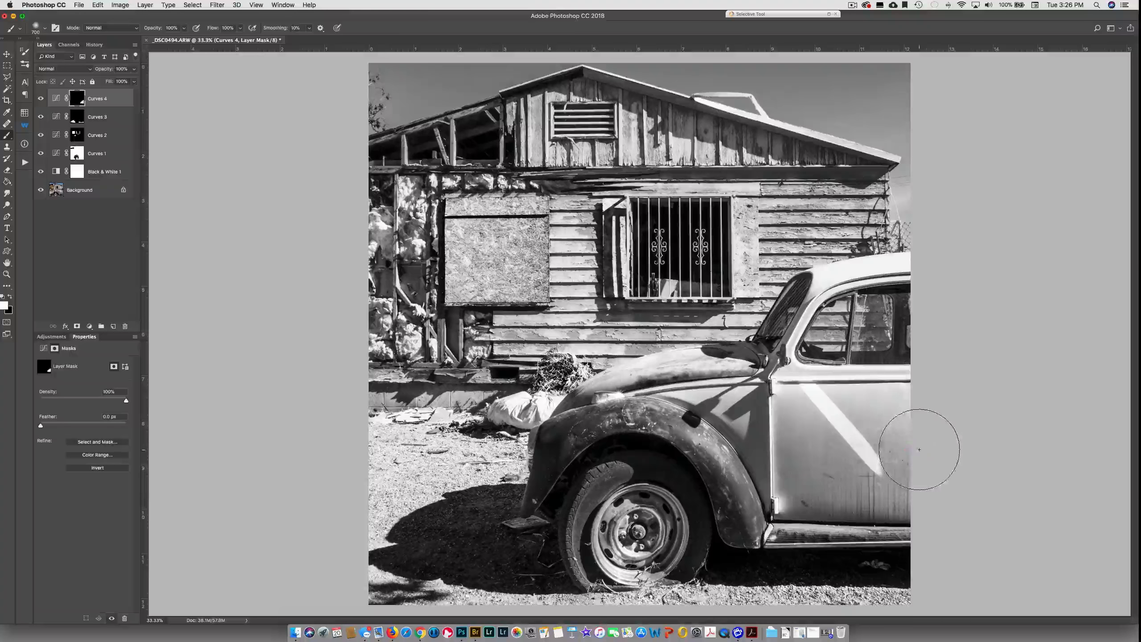
{"action": "key", "text": "x"}
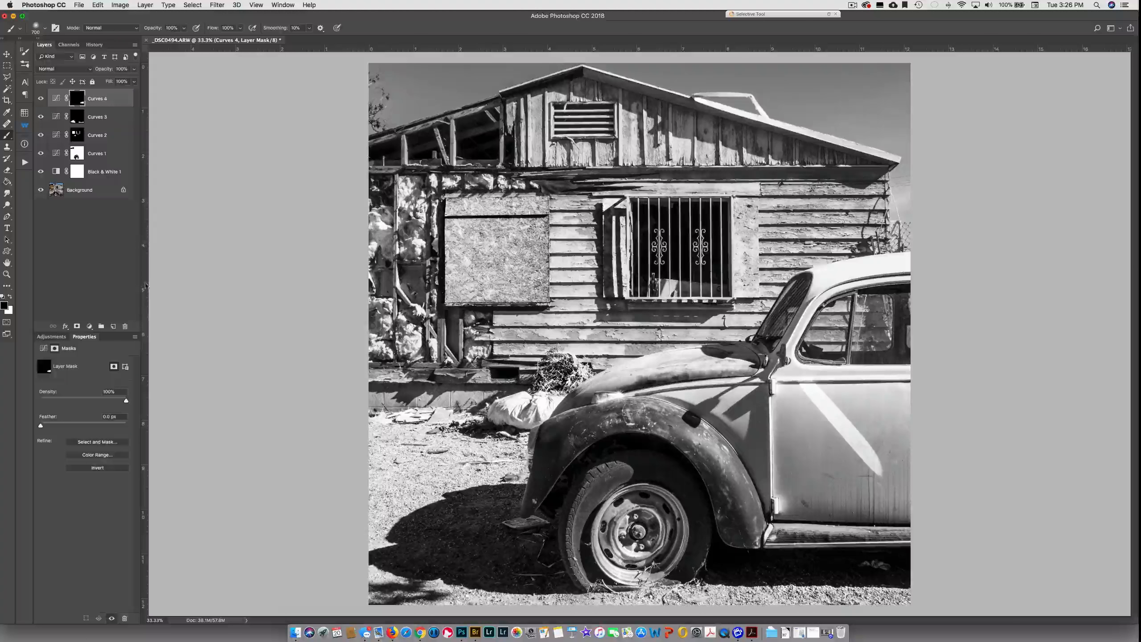
{"action": "left_click", "coordinate": [24, 144]}
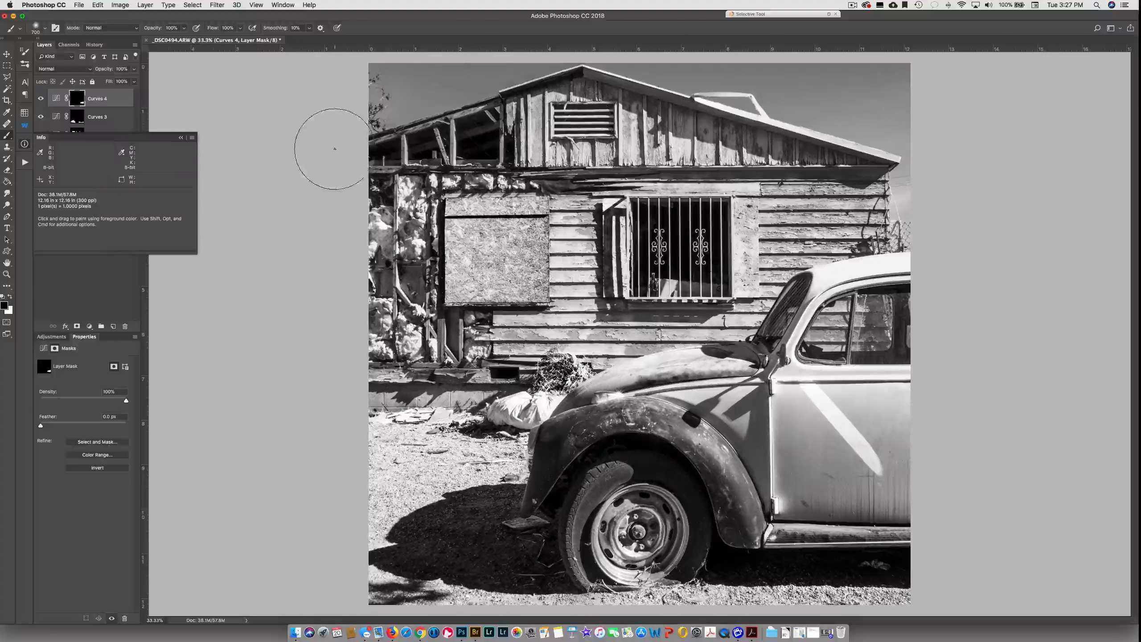
{"action": "left_click", "coordinate": [24, 143]}
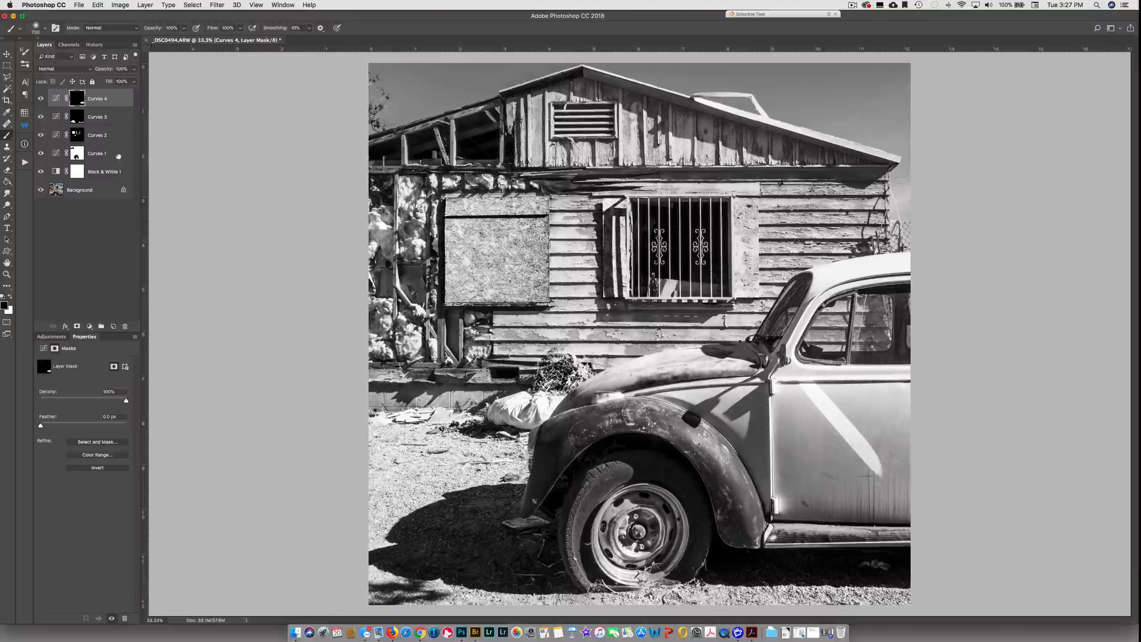
- Compare the colour Background alone with the full layer stack, and hide all the adjustment layers again
{"action": "left_click", "coordinate": [41, 191], "text": "alt"}
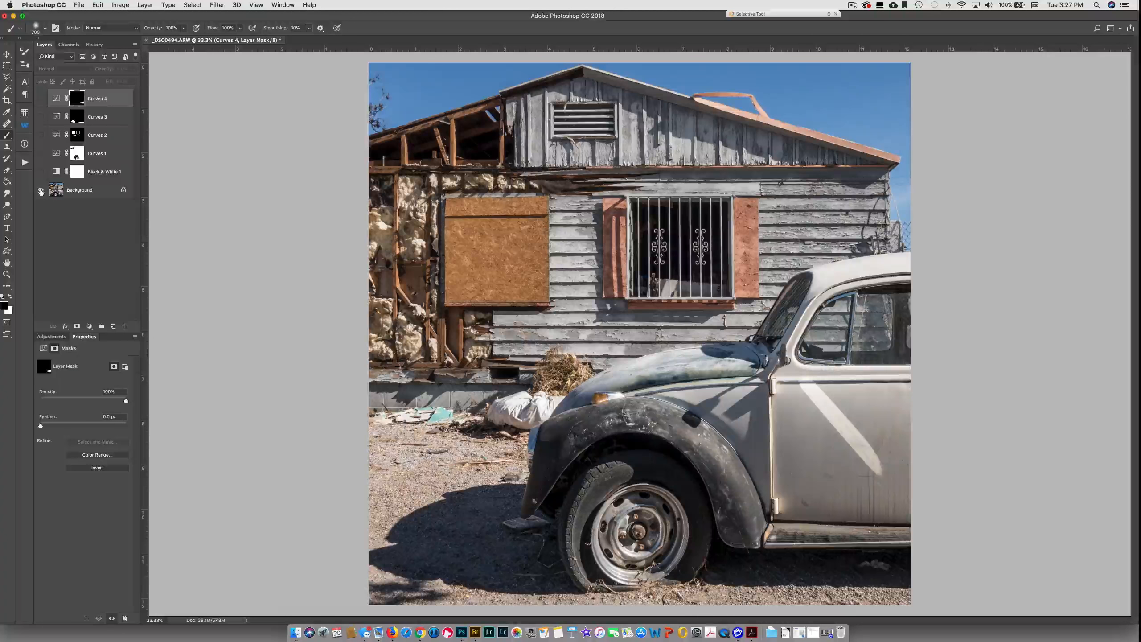
{"action": "left_click", "coordinate": [40, 191], "text": "alt"}
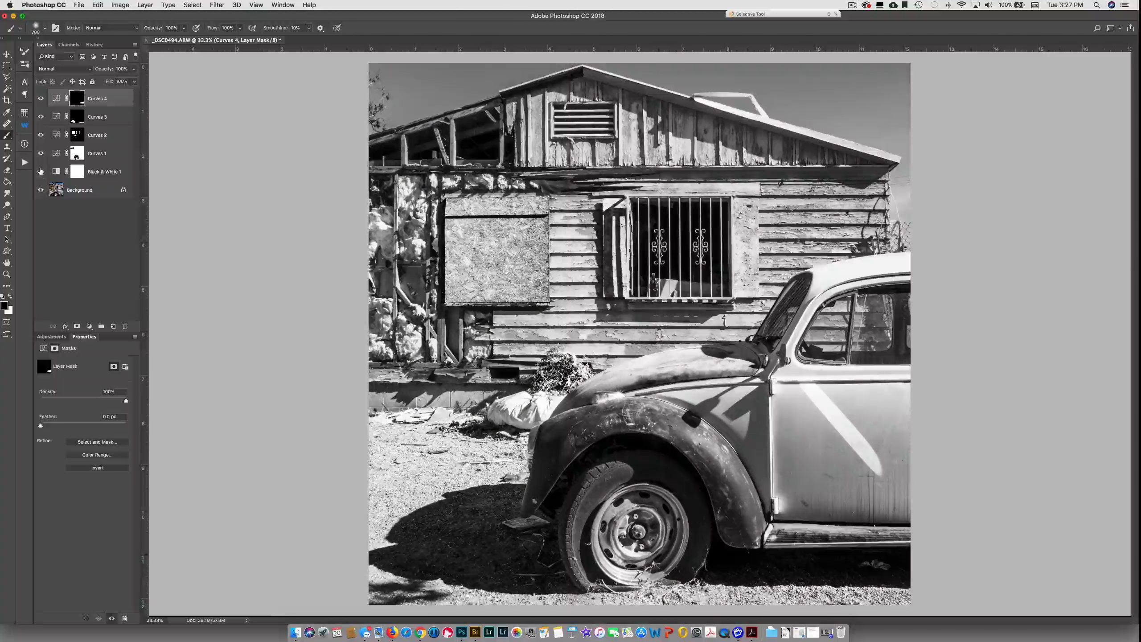
{"action": "left_click", "coordinate": [40, 100]}
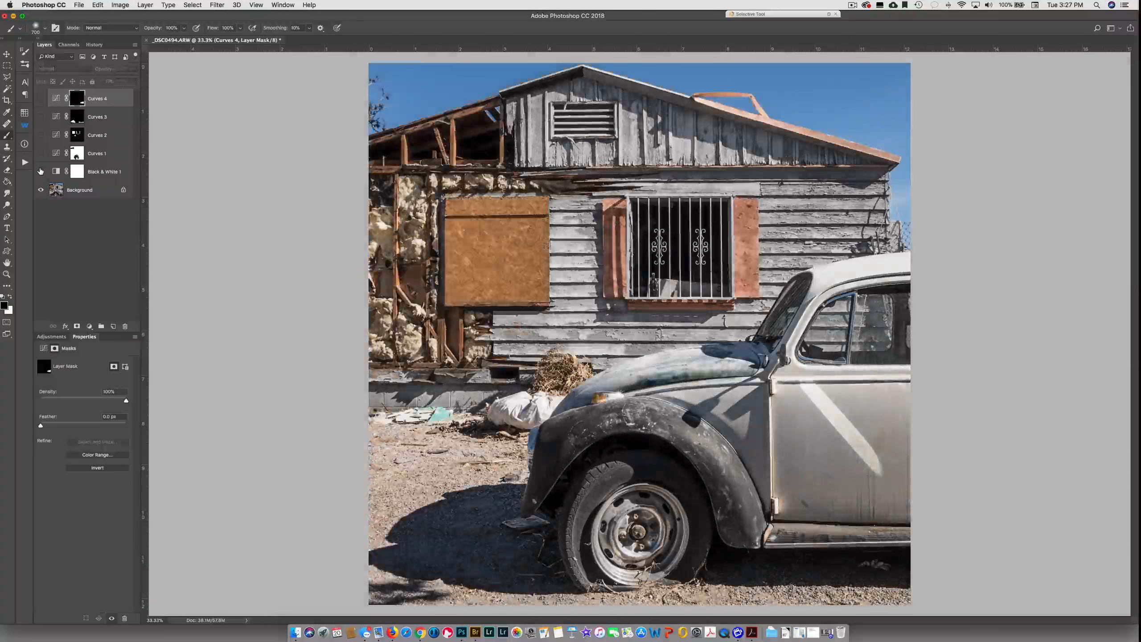
- Show Black & White 1, Curves 1 and Curves 2 from the bottom up, toggling both Curves layers to compare their effects
{"action": "left_click", "coordinate": [41, 171]}
{"action": "left_click", "coordinate": [40, 156]}
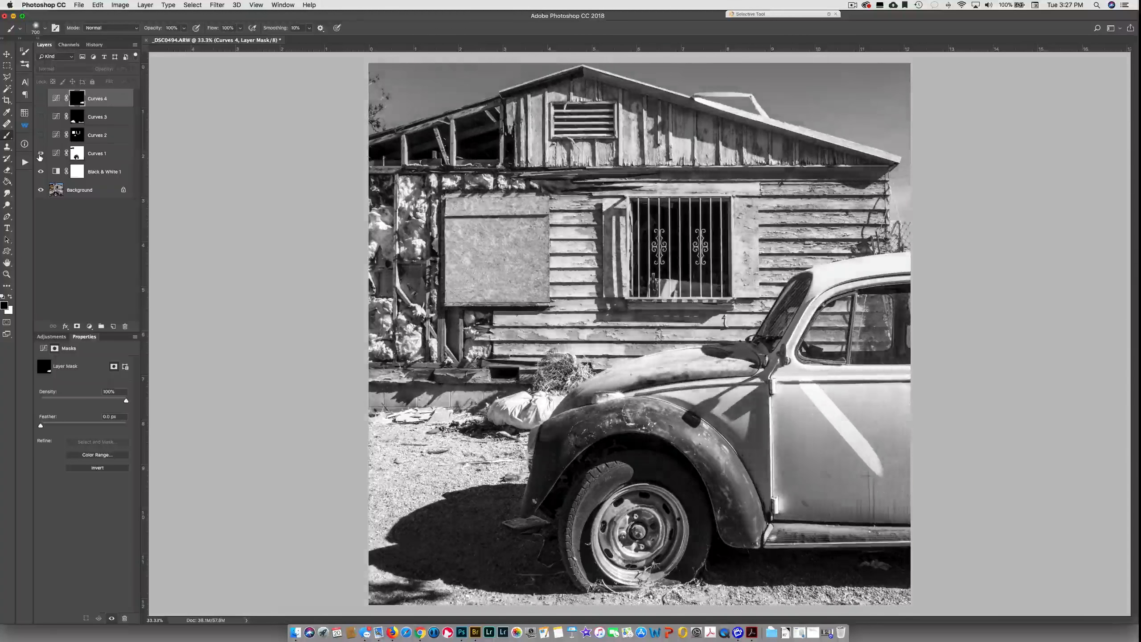
{"action": "left_click", "coordinate": [39, 156]}
{"action": "left_click", "coordinate": [40, 156]}
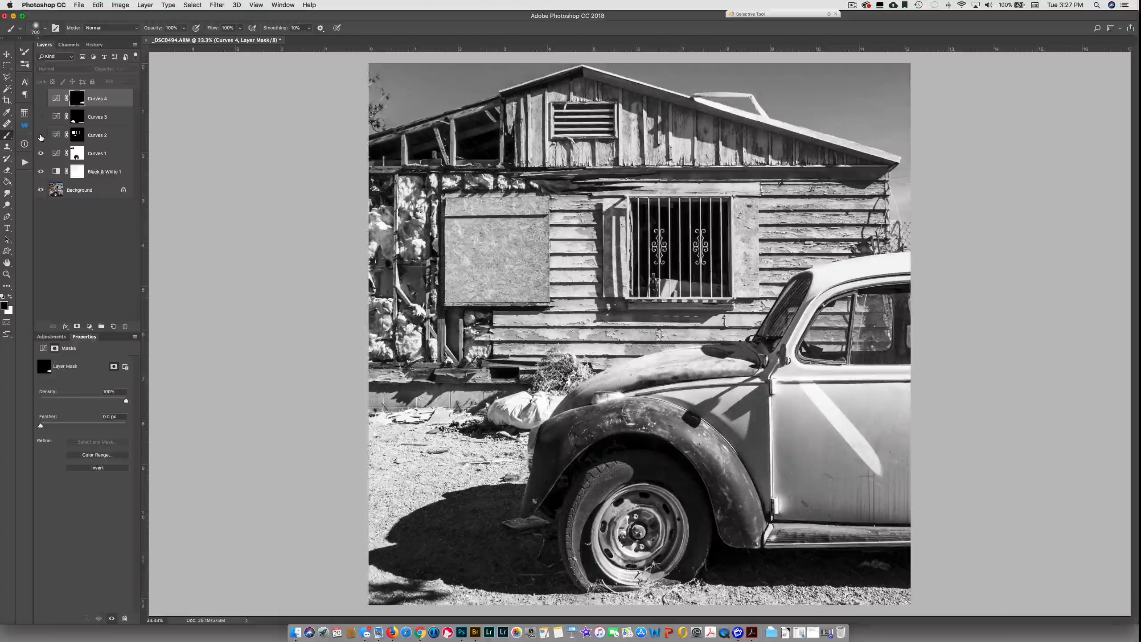
{"action": "left_click", "coordinate": [41, 136]}
{"action": "left_click", "coordinate": [41, 136]}
{"action": "left_click", "coordinate": [41, 136]}
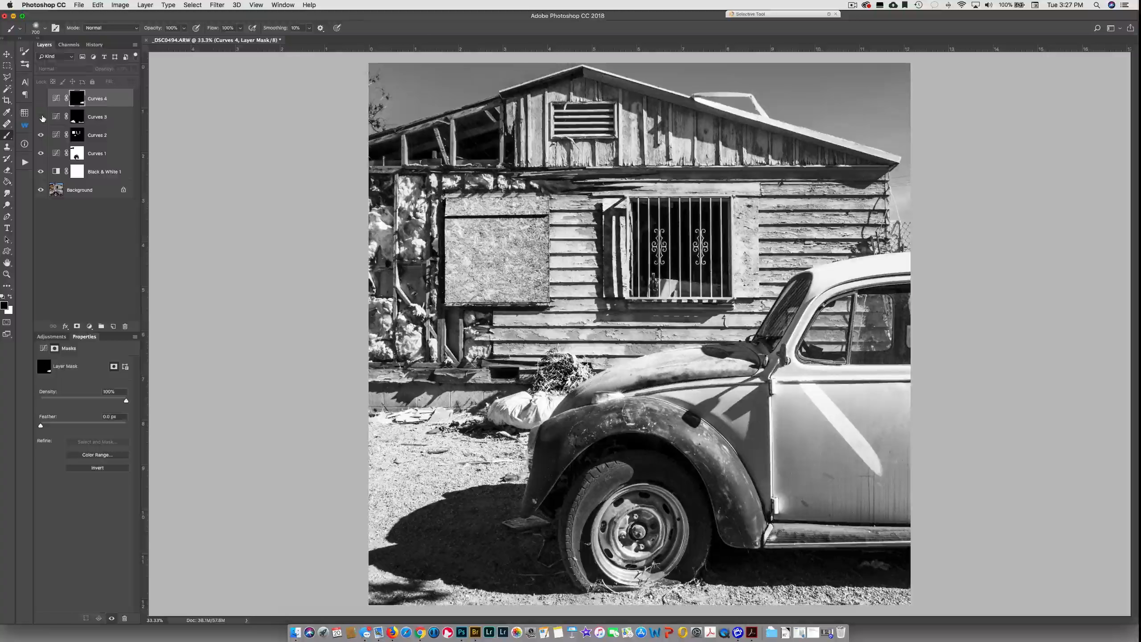
- Toggle Curves 3 and Curves 4 to compare their effects, leaving both layers visible
{"action": "left_click", "coordinate": [41, 117]}
{"action": "left_click", "coordinate": [42, 116]}
{"action": "left_click", "coordinate": [41, 117]}
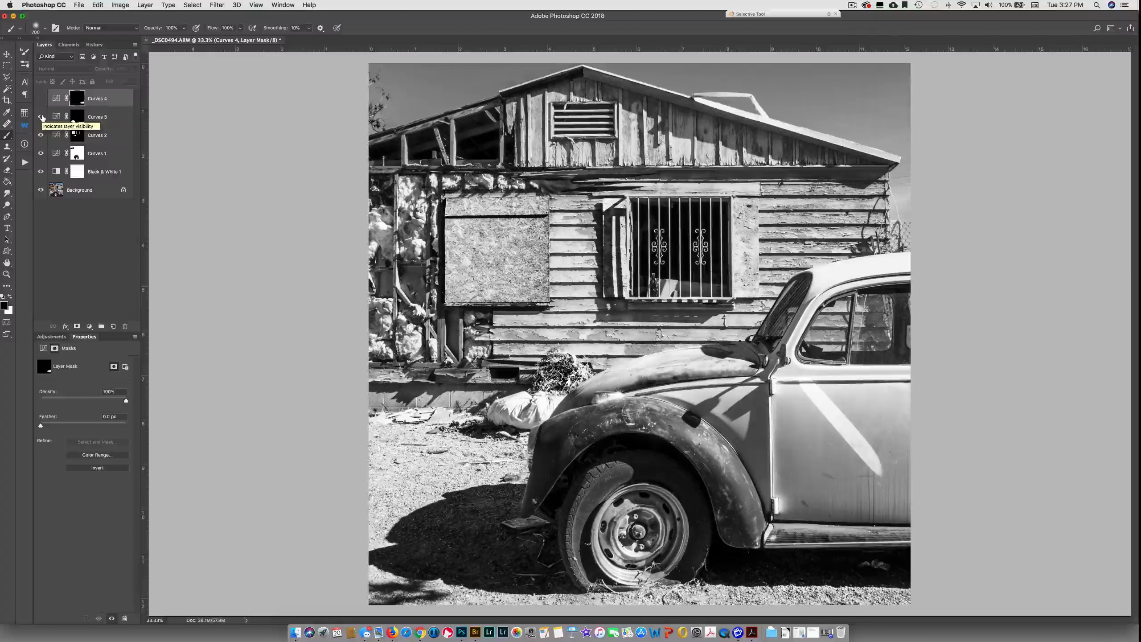
{"action": "left_click", "coordinate": [41, 99]}
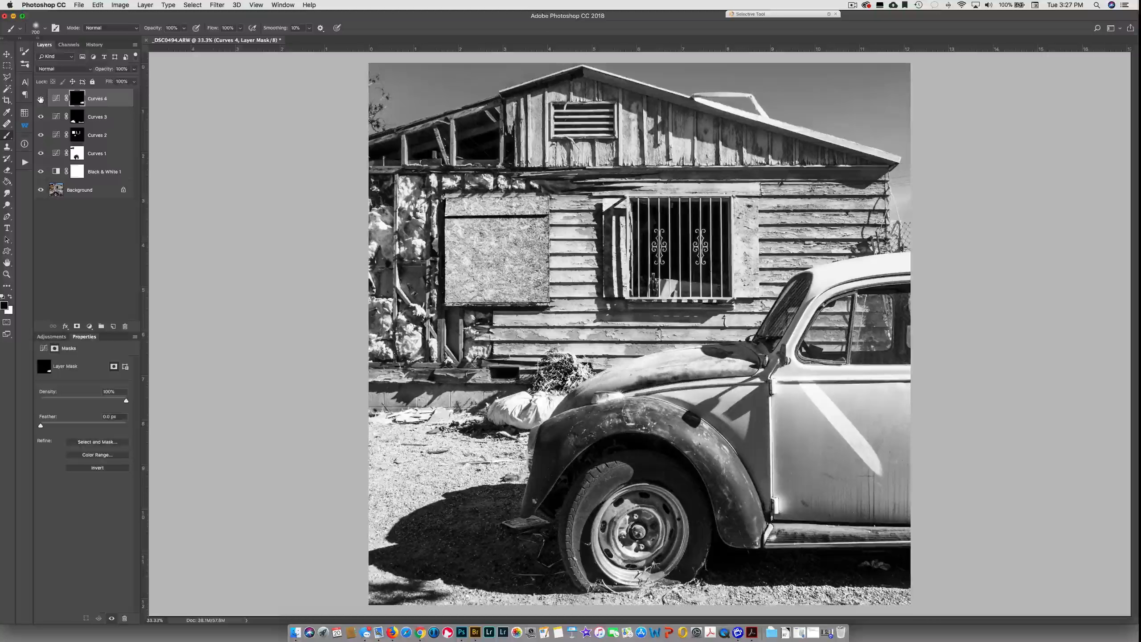
{"action": "left_click", "coordinate": [40, 99]}
{"action": "left_click", "coordinate": [41, 99]}
{"action": "left_click", "coordinate": [40, 98]}
- Brush white with a small brush over the car's windshield on the Curves 4 mask
{"action": "key", "text": "bracketright"}
{"action": "key", "text": "bracketright"}
{"action": "key", "text": "bracketleft"}
{"action": "key", "text": "bracketleft"}
{"action": "key", "text": "bracketleft"}
{"action": "key", "text": "bracketleft"}
{"action": "key", "text": "bracketleft"}
{"action": "key", "text": "bracketleft"}
{"action": "key", "text": "bracketleft"}
{"action": "key", "text": "bracketleft"}
{"action": "key", "text": "bracketleft"}
{"action": "key", "text": "bracketleft"}
{"action": "key", "text": "x"}
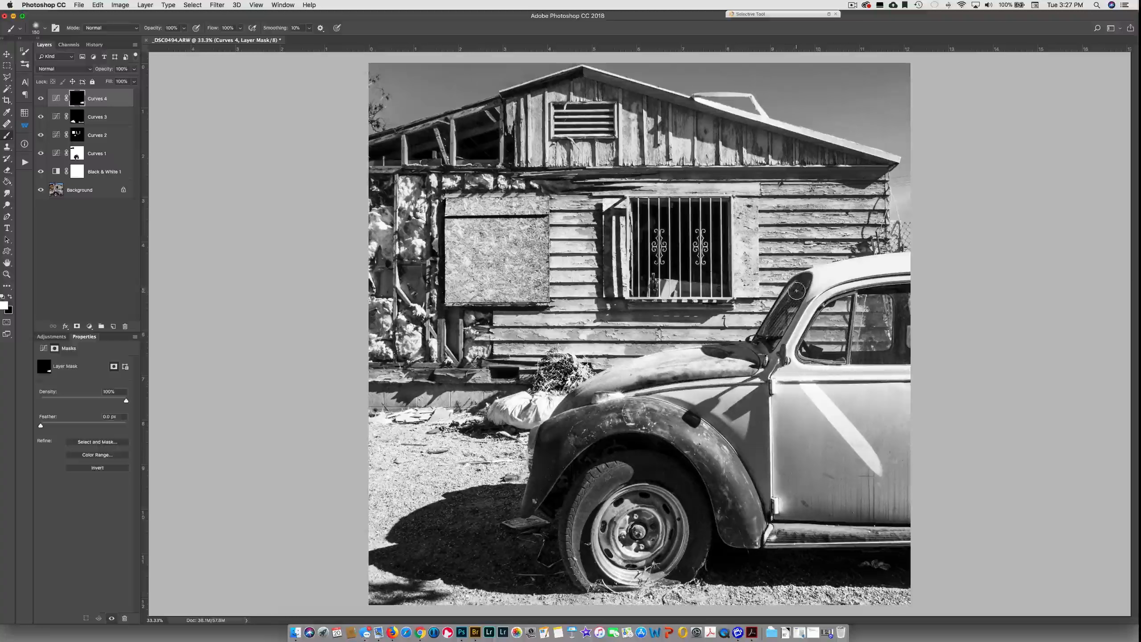
{"action": "left_click_drag", "start_coordinate": [787, 307], "coordinate": [774, 336]}
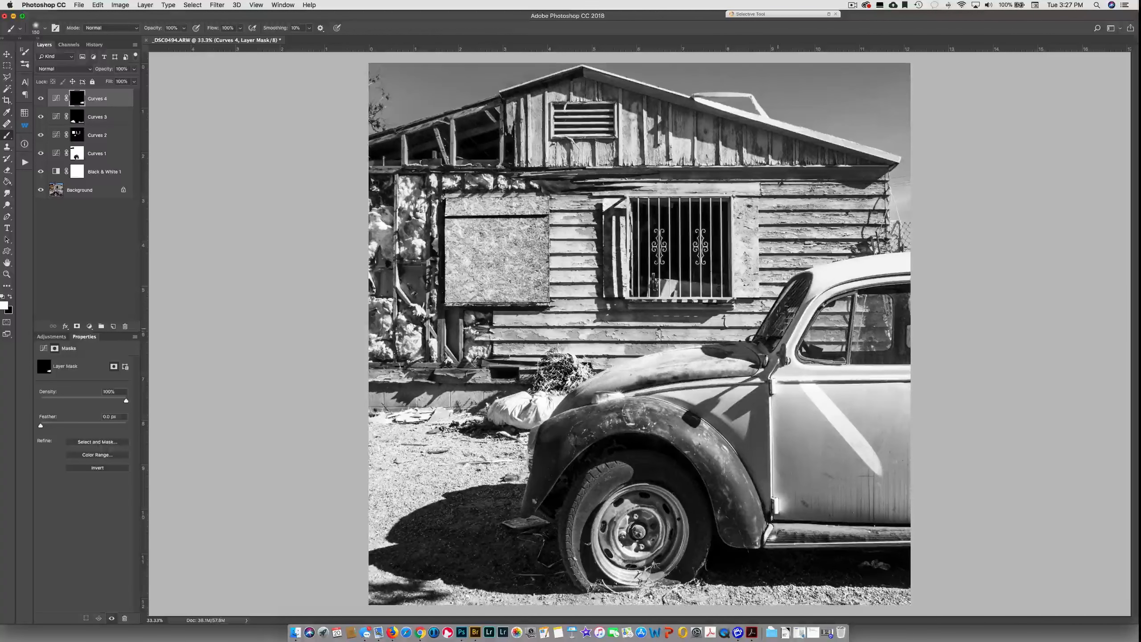
{"action": "left_click_drag", "start_coordinate": [796, 288], "coordinate": [772, 336]}
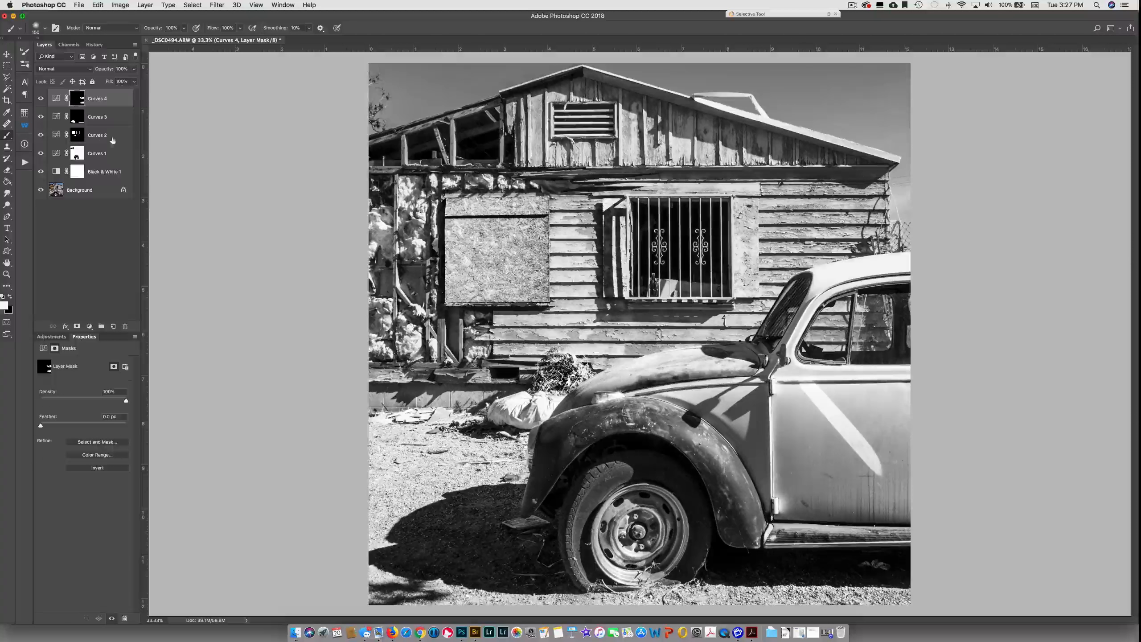
- Compare the windshield and running board with Curves 4 hidden and shown, leaving the layer visible
{"action": "left_click", "coordinate": [41, 99]}
{"action": "left_click", "coordinate": [43, 101]}
{"action": "left_click", "coordinate": [43, 101]}
{"action": "left_click", "coordinate": [43, 101]}
{"action": "left_click", "coordinate": [43, 100]}
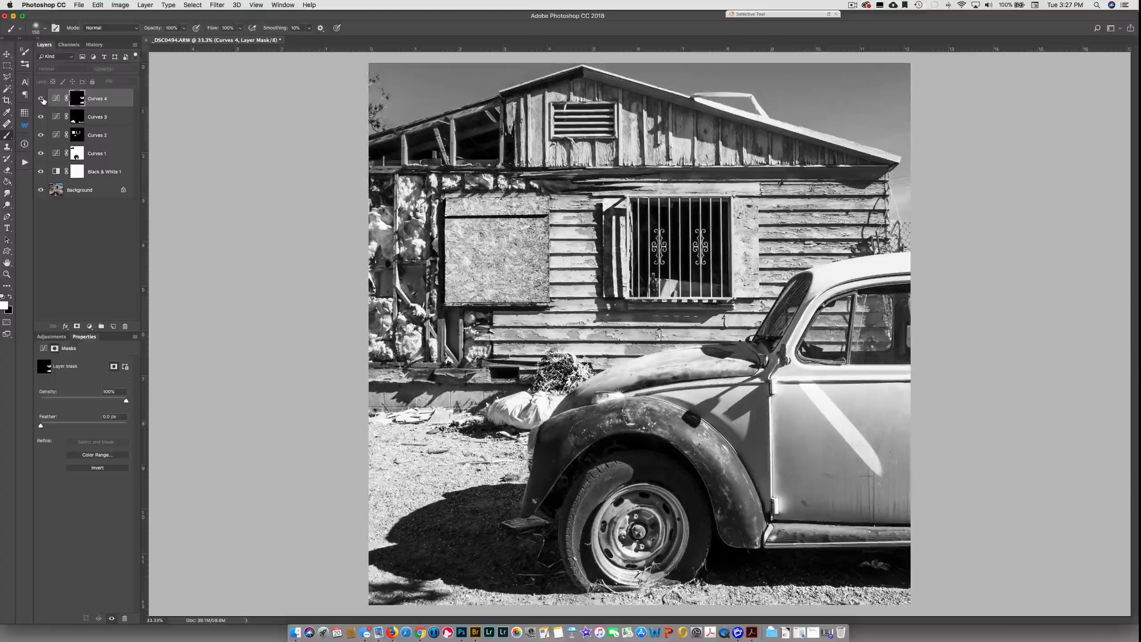
{"action": "left_click", "coordinate": [43, 100]}
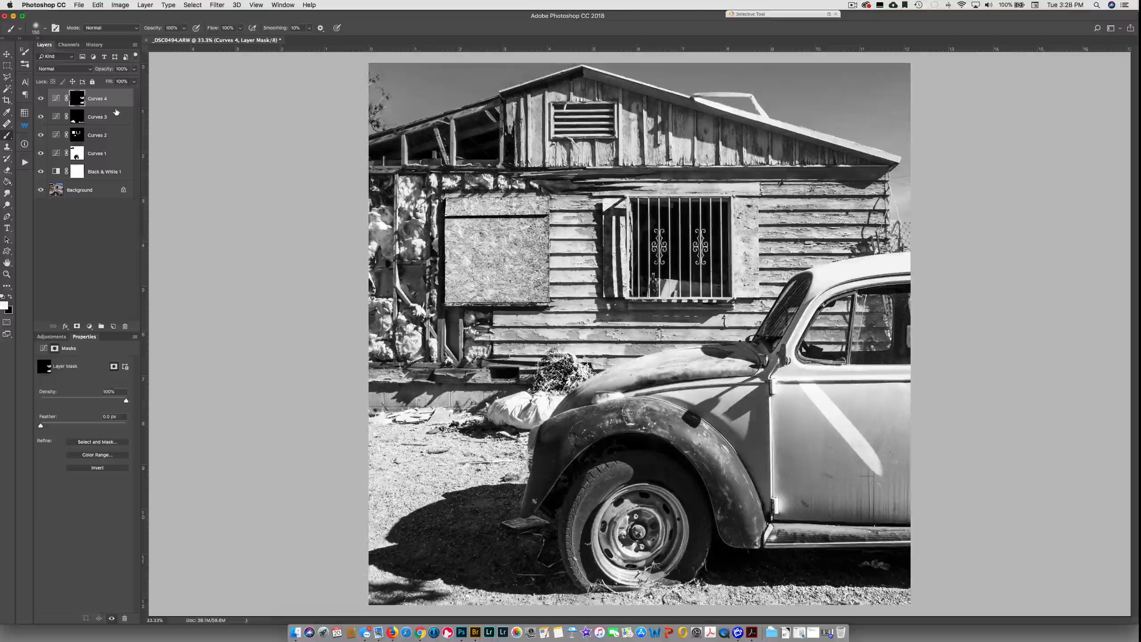
- Add a new empty layer above Curves 4 and select the entire canvas
{"action": "left_click", "coordinate": [113, 326]}
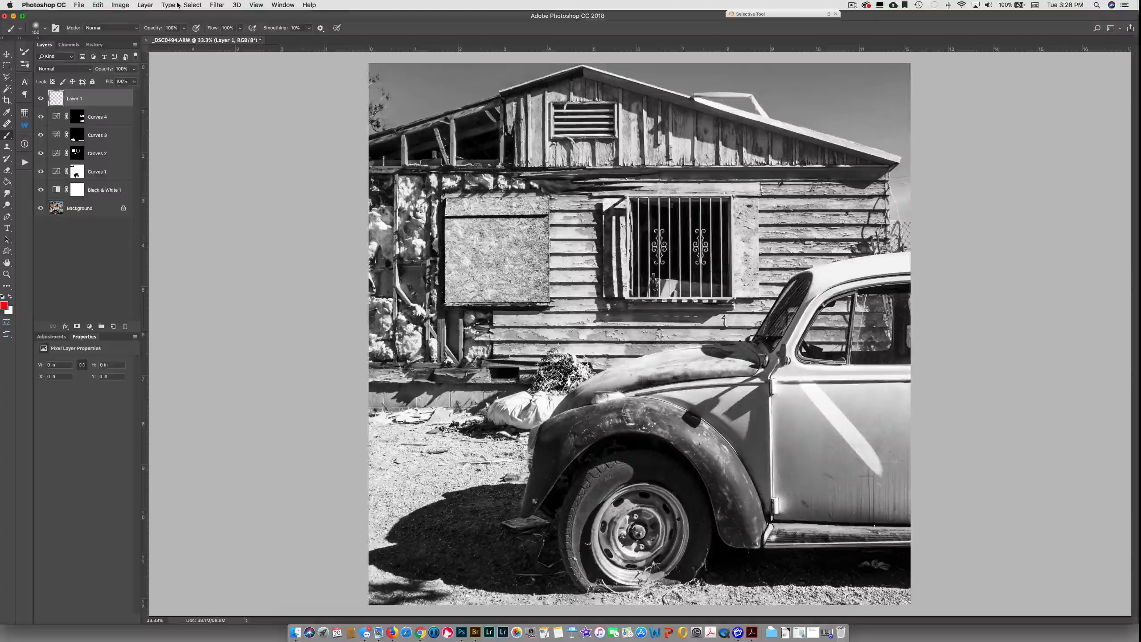
{"action": "key", "text": "super+a"}
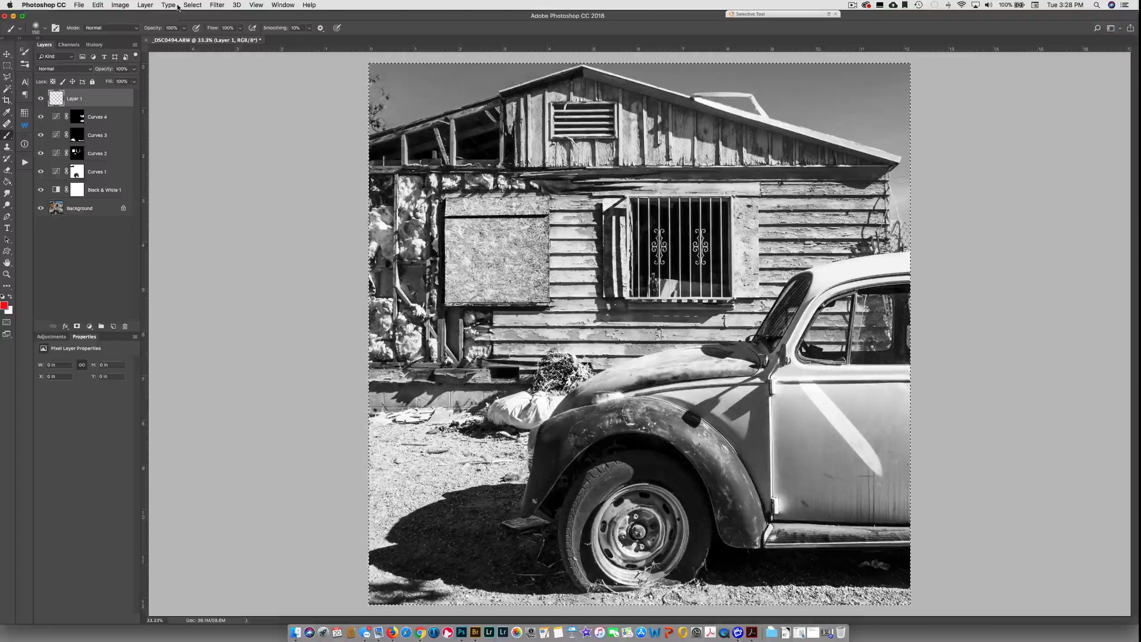
{"action": "left_click", "coordinate": [182, 6]}
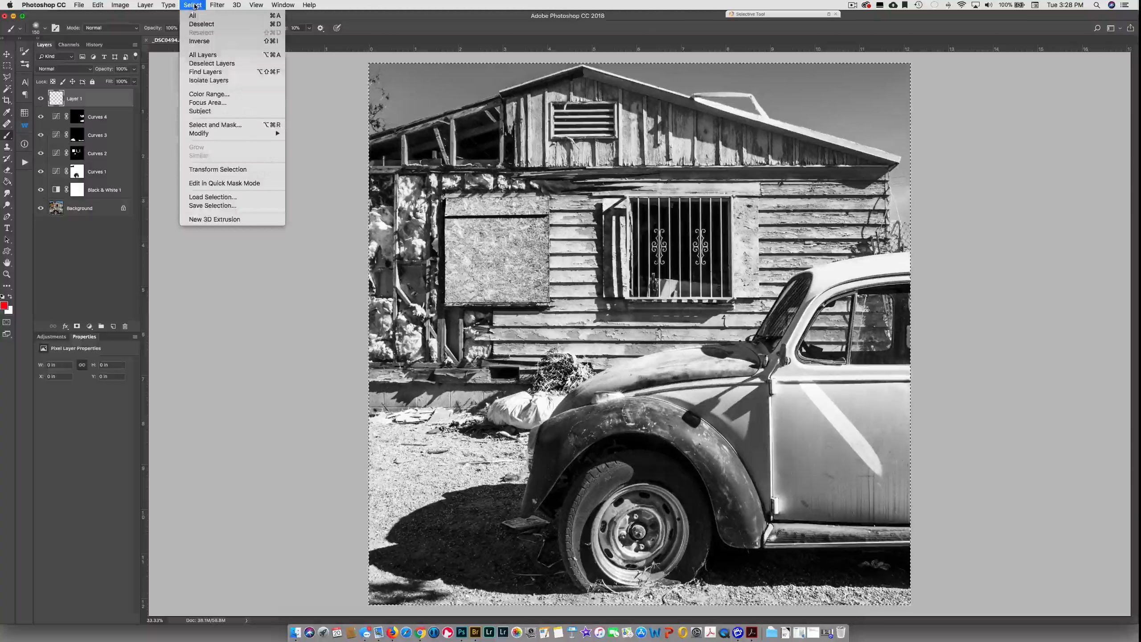
- Stroke the canvas selection on Layer 1 with a 5 px black line, located inside, at 100% opacity
{"action": "mouse_move", "coordinate": [113, 5]}
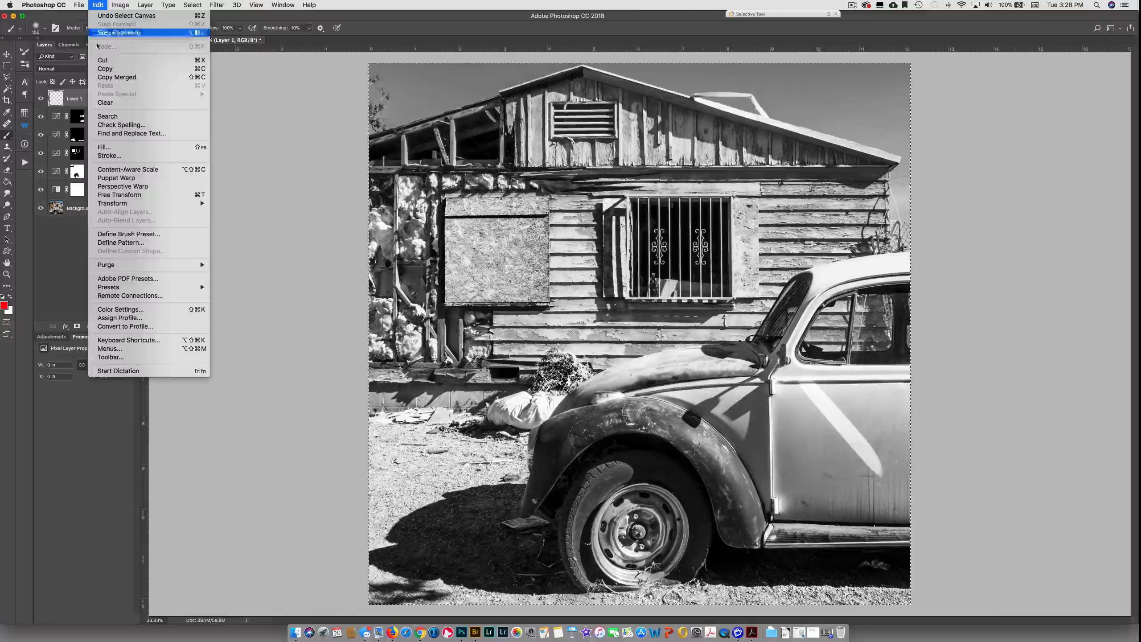
{"action": "left_click", "coordinate": [104, 156]}
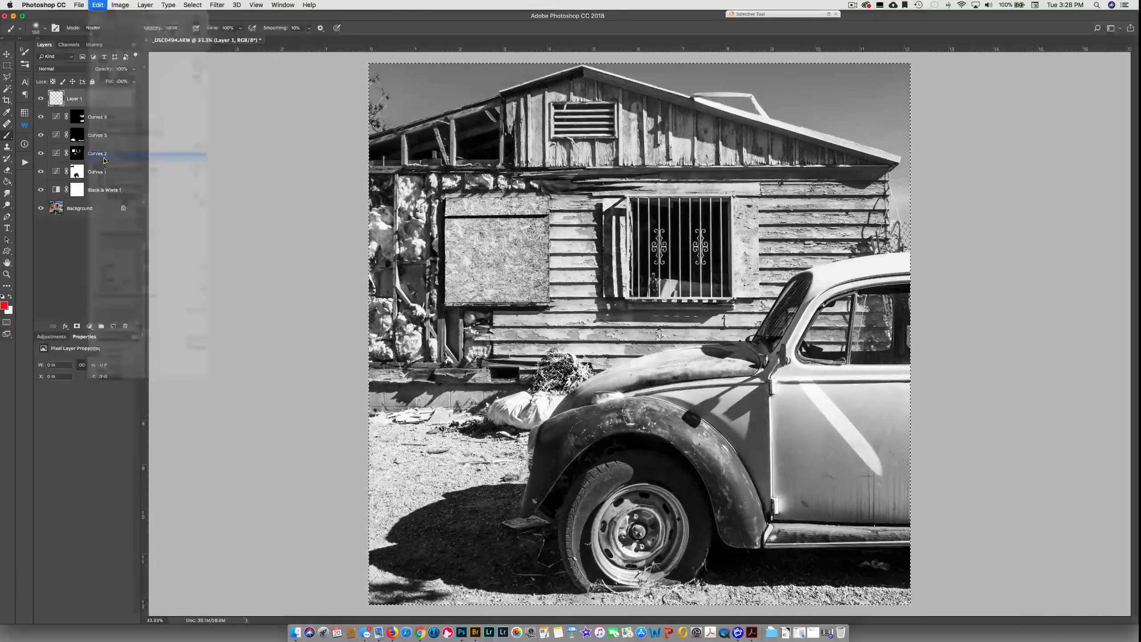
{"action": "left_click", "coordinate": [247, 141]}
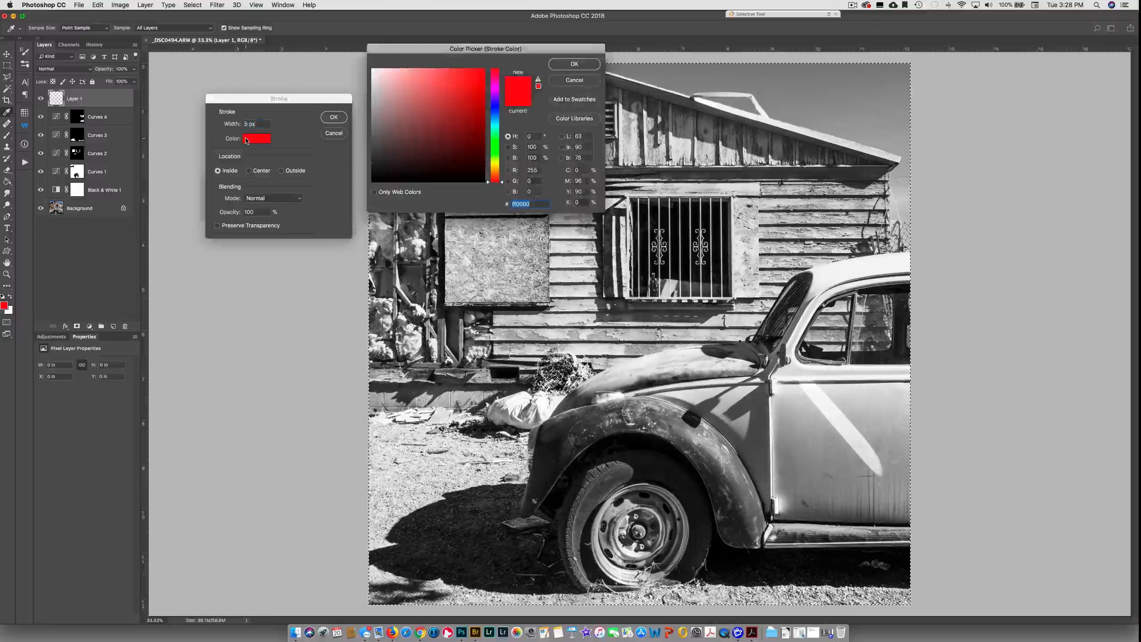
{"action": "left_click", "coordinate": [372, 182]}
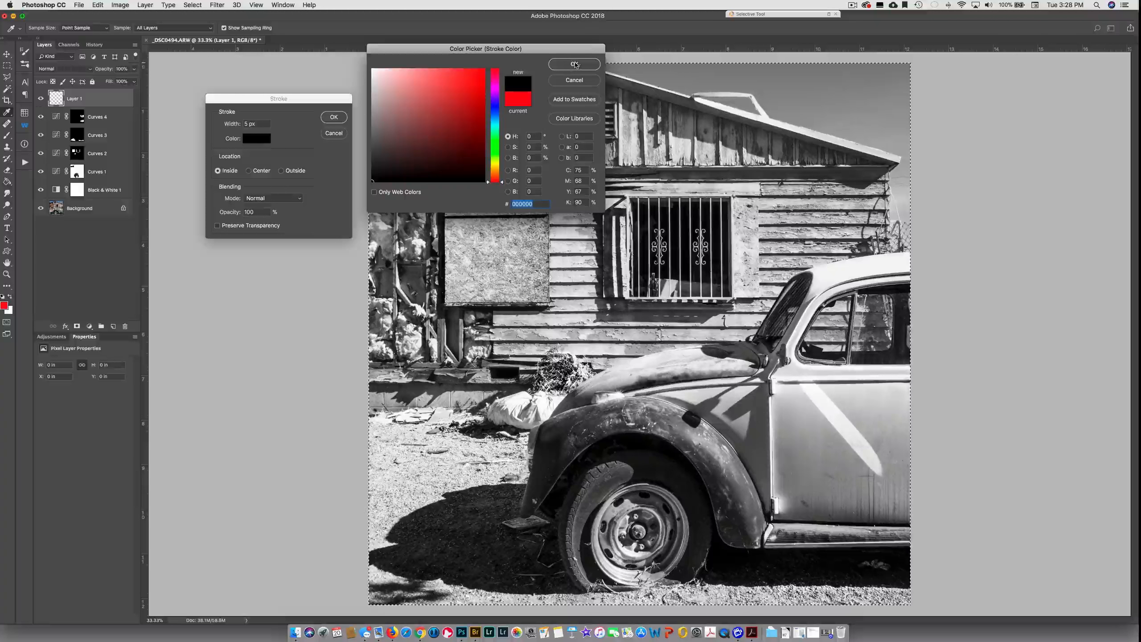
{"action": "left_click", "coordinate": [575, 64]}
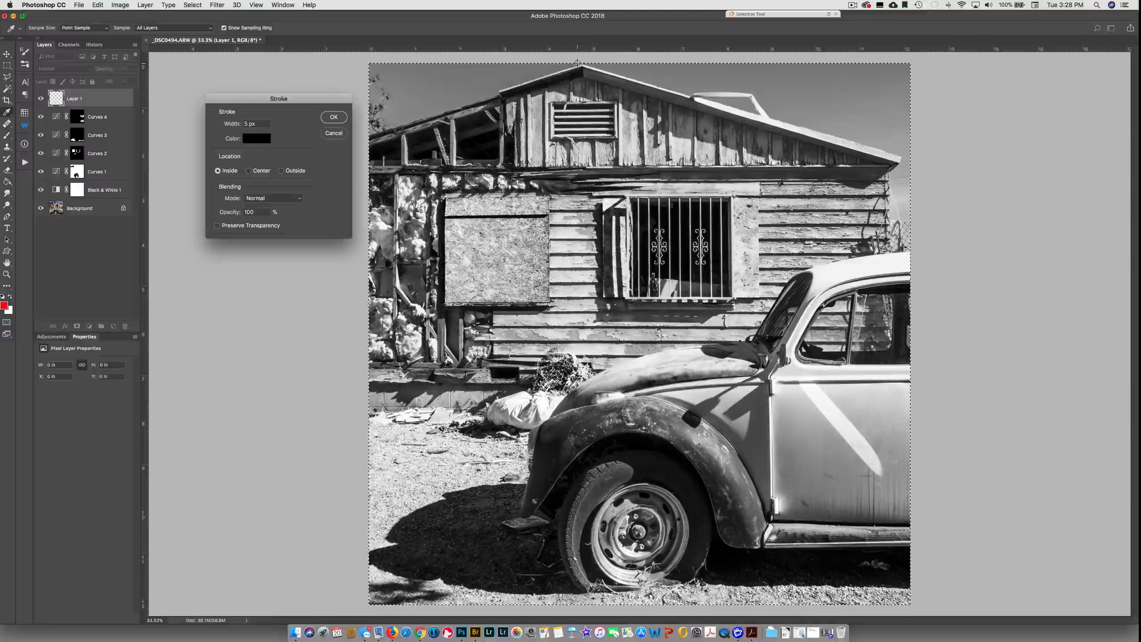
{"action": "left_click", "coordinate": [333, 117]}
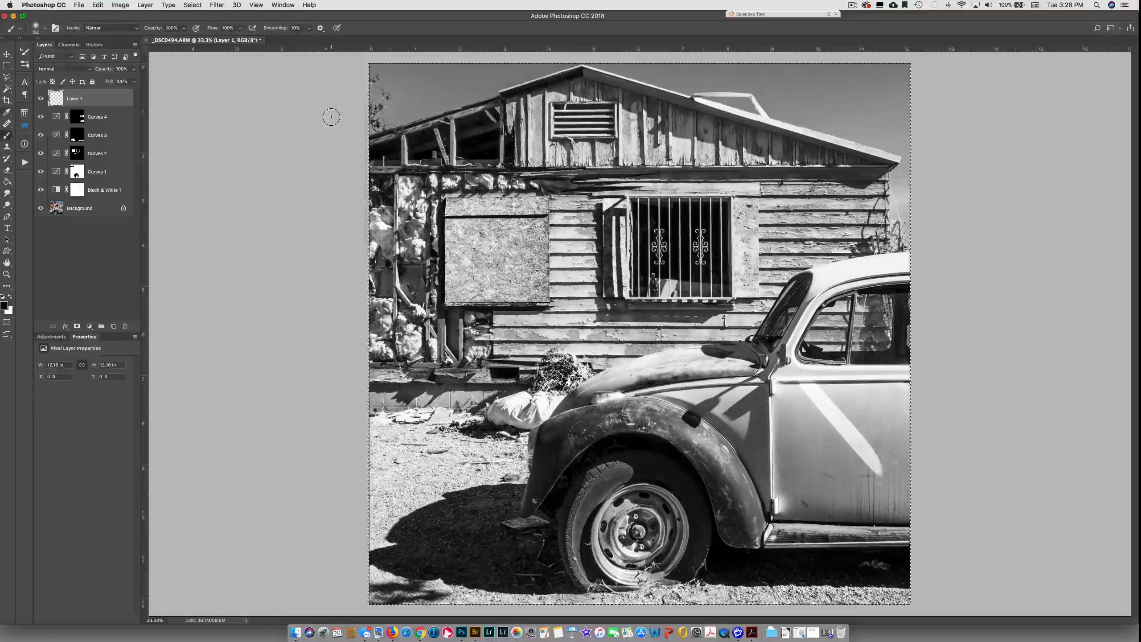
- Reset the colours to default, deselect the canvas, and check the border by toggling Layer 1, leaving it visible
{"action": "key", "text": "d"}
{"action": "key", "text": "b"}
{"action": "key", "text": "super+d"}
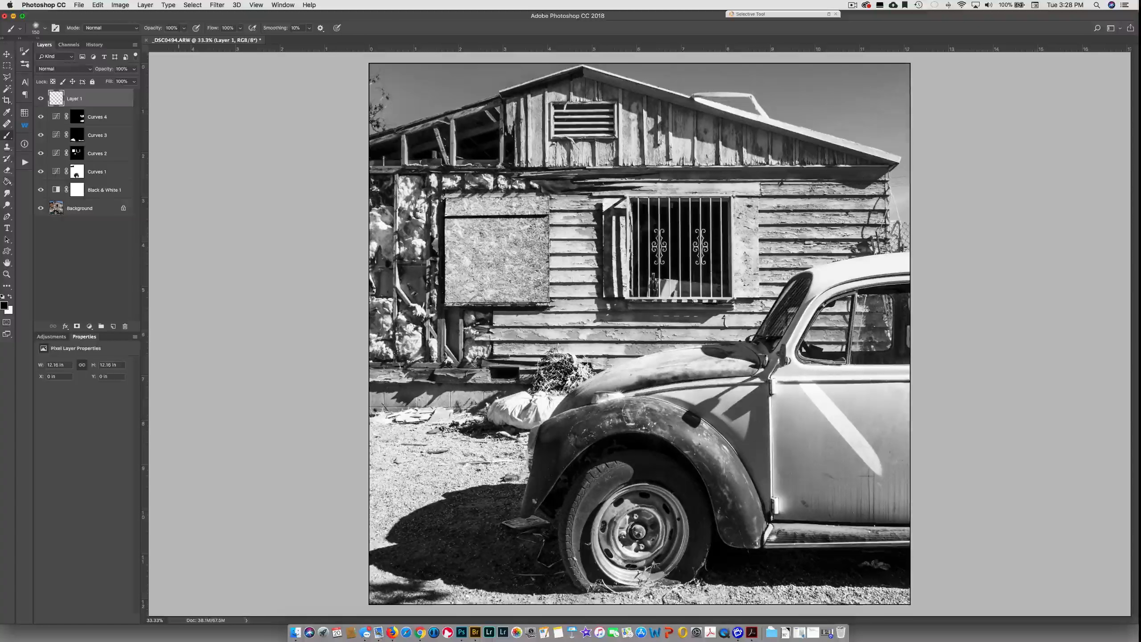
{"action": "left_click", "coordinate": [40, 99]}
{"action": "left_click", "coordinate": [41, 99]}
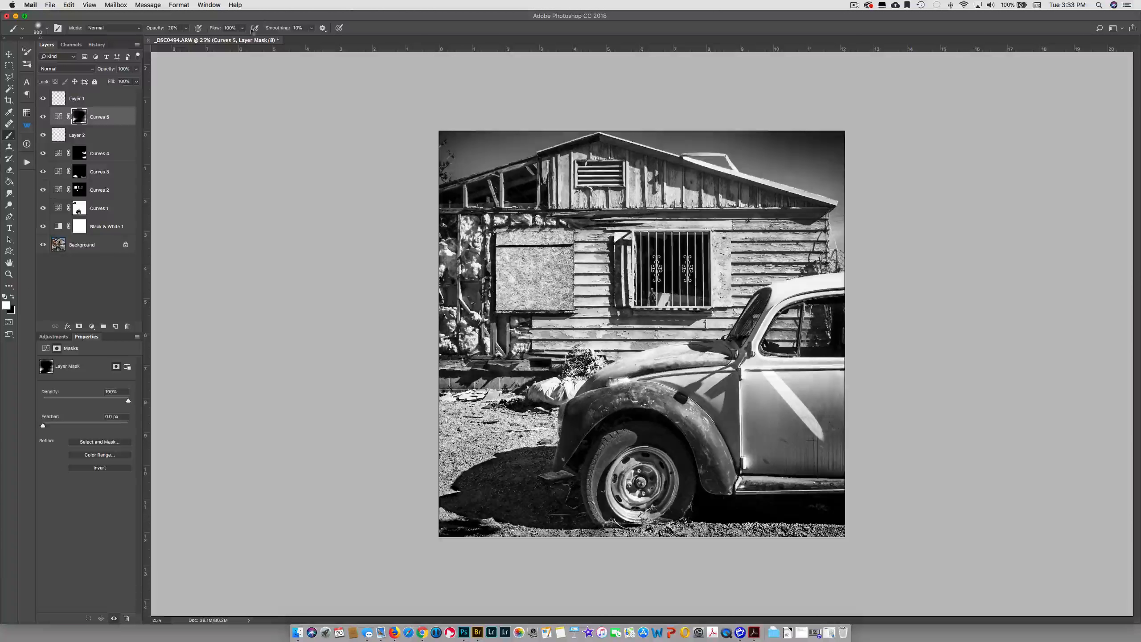
- Examine the Curves 5 darkening curve and display its layer mask alone on the canvas
{"action": "left_click", "coordinate": [58, 117]}
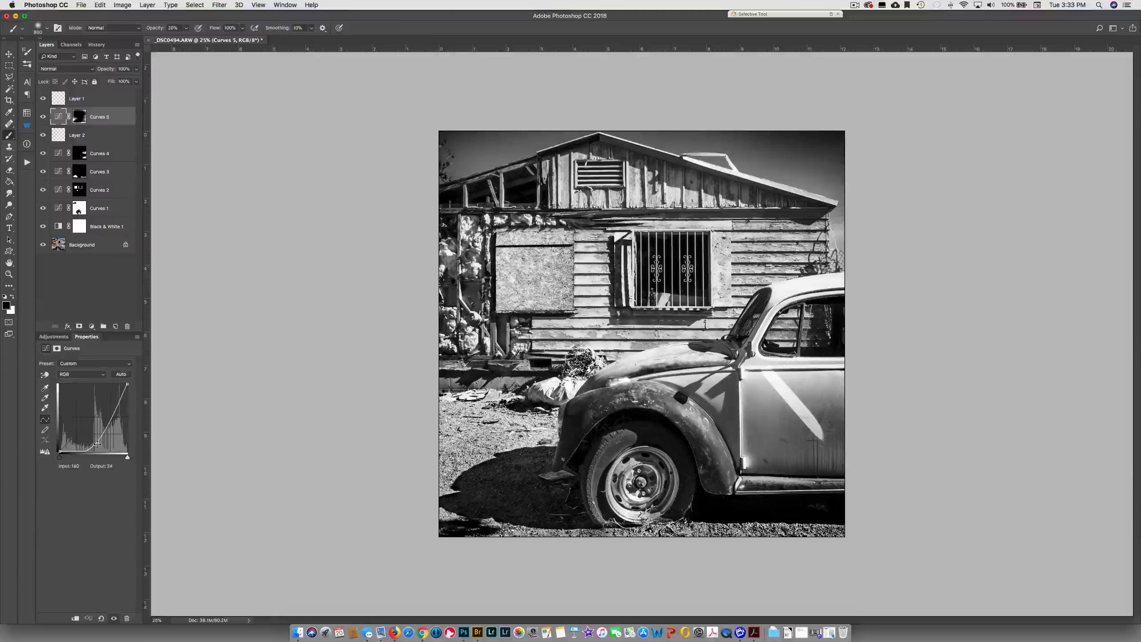
{"action": "left_click", "coordinate": [80, 117], "text": "alt"}
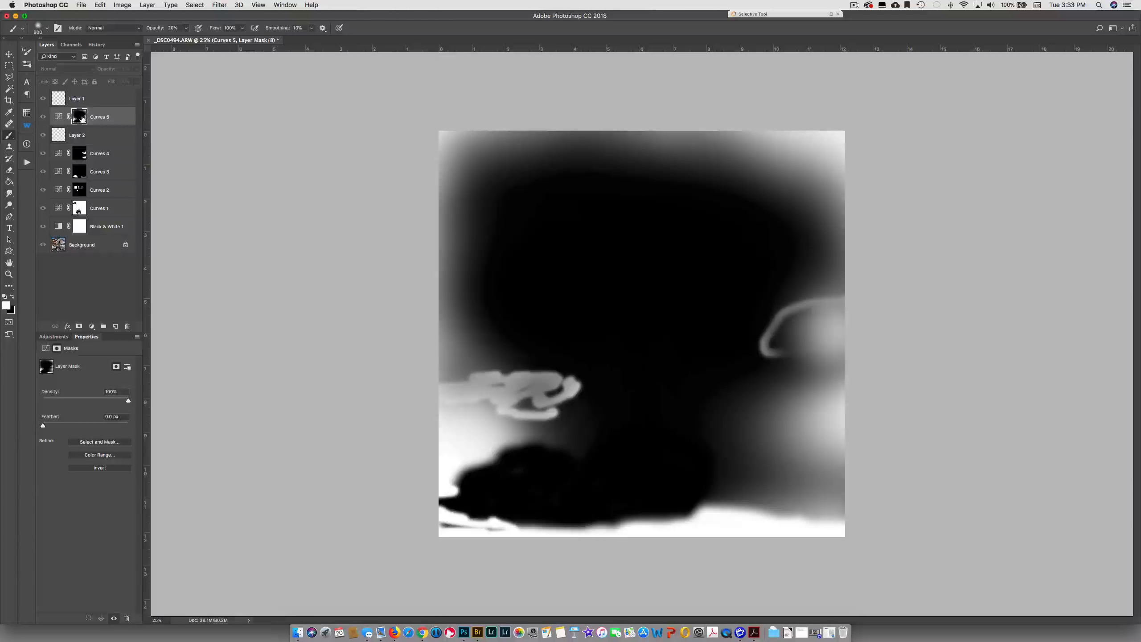